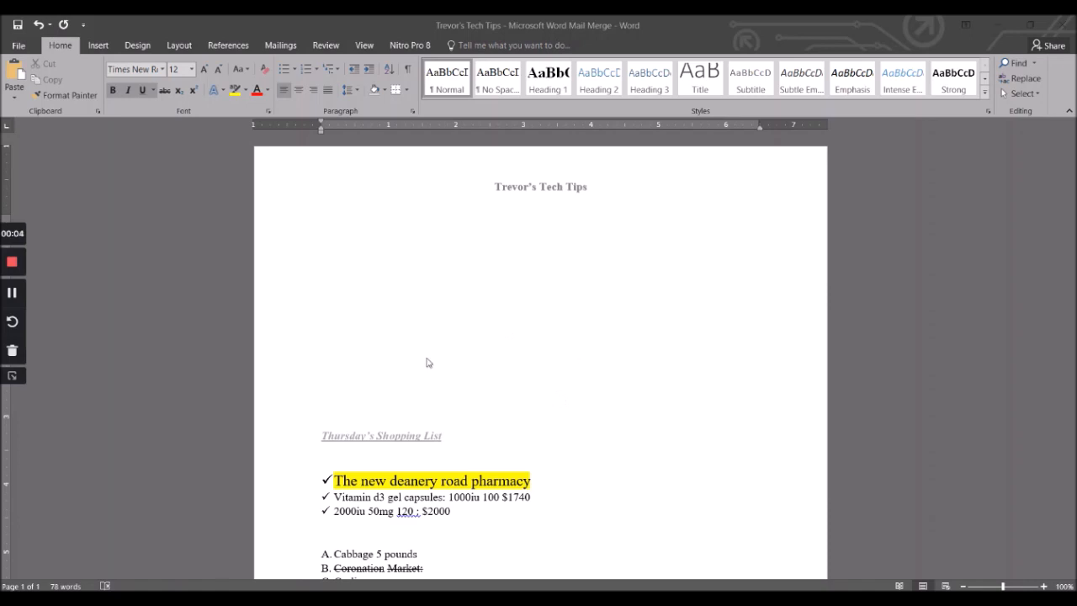
View the Step-by-Step Mail Merge Wizard's recipient selection stage and close the wizard
{"action": "left_click", "coordinate": [484, 269]}
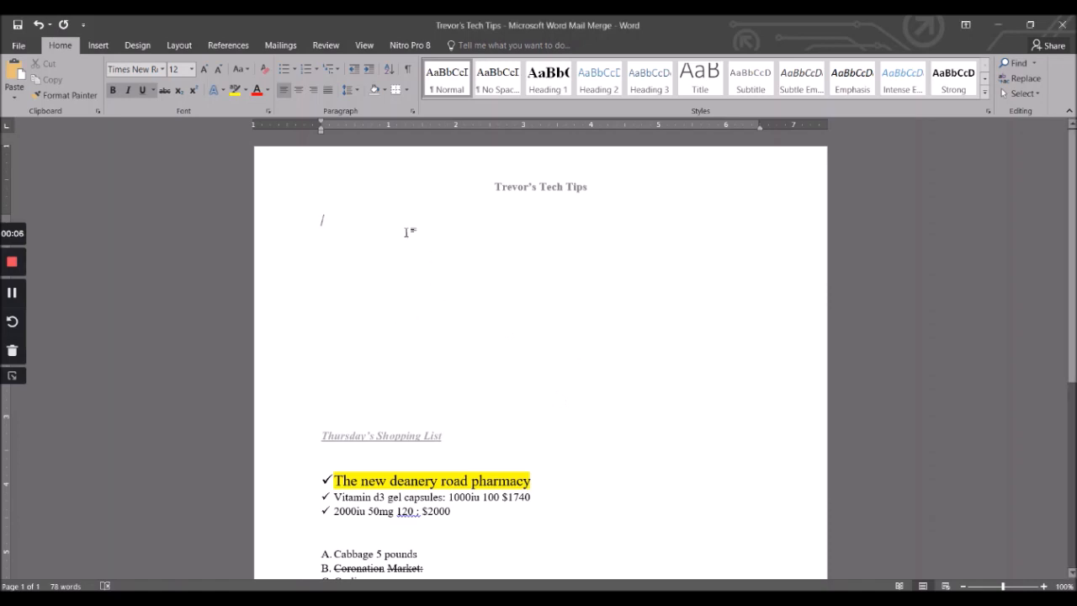
{"action": "left_click", "coordinate": [285, 46]}
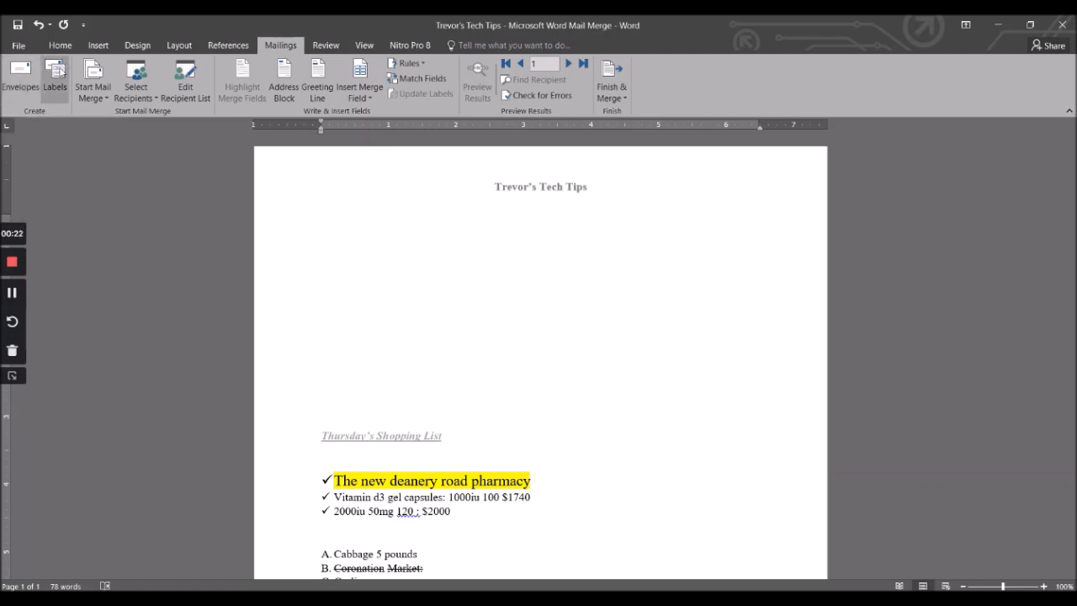
{"action": "left_click", "coordinate": [105, 99]}
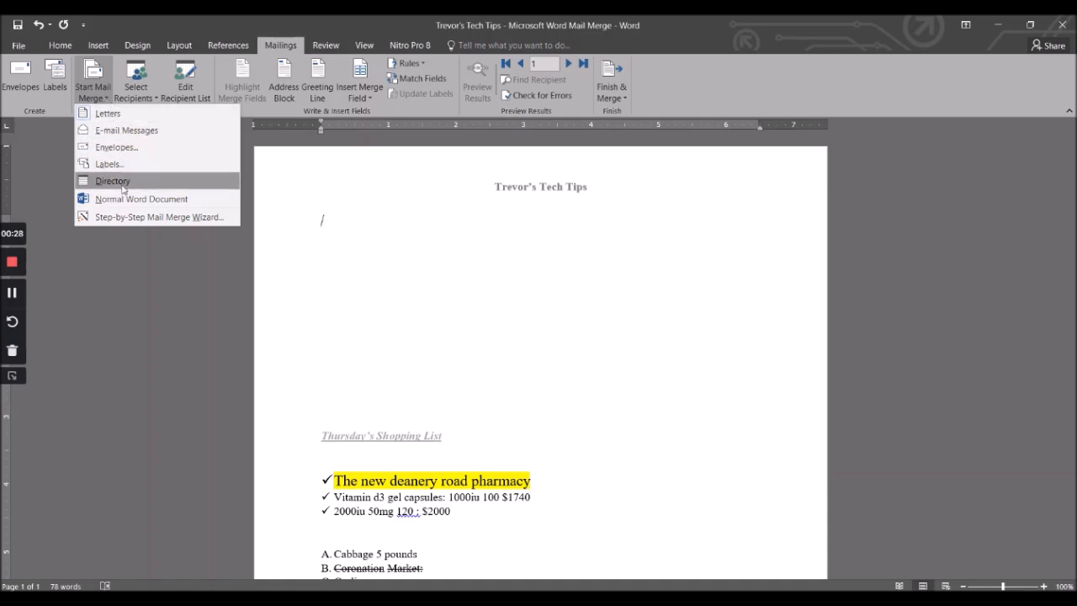
{"action": "left_click", "coordinate": [159, 217]}
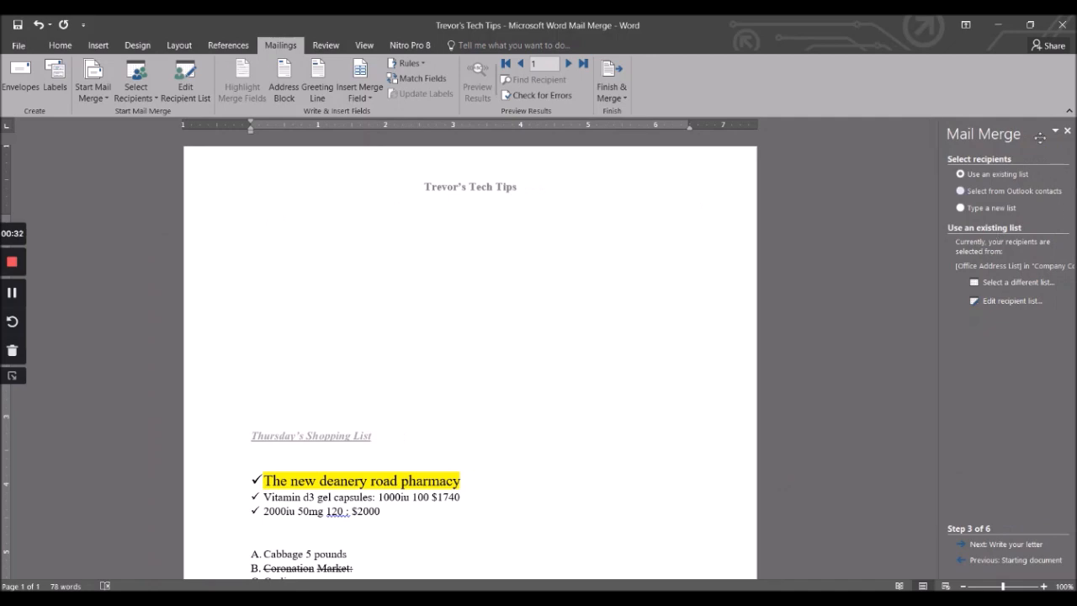
{"action": "left_click", "coordinate": [1066, 132]}
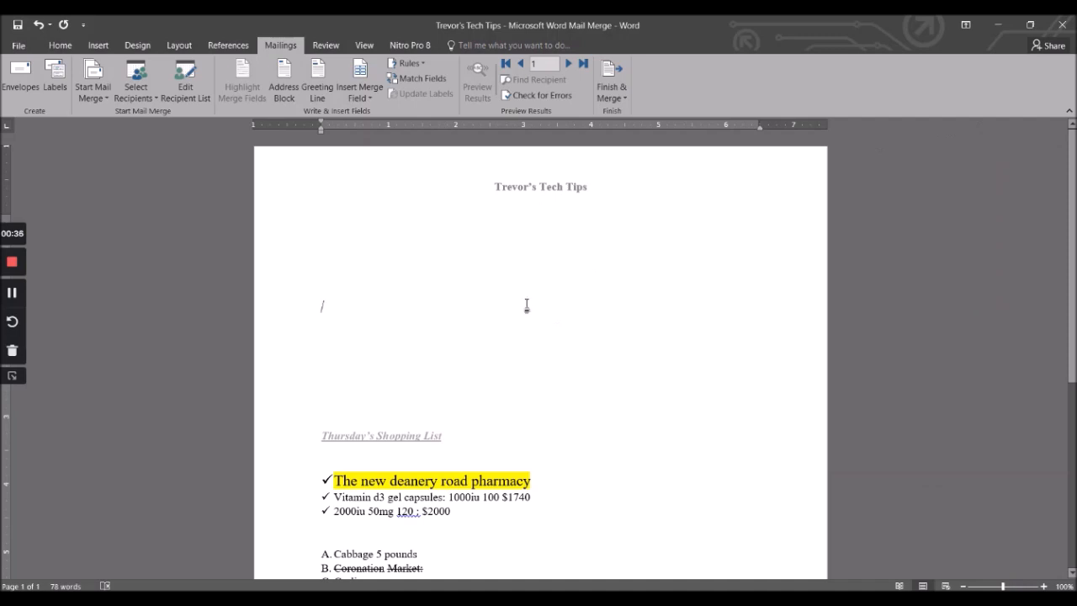
View the existing data sources offered for the mail merge recipients and cancel the selection
{"action": "left_click", "coordinate": [155, 98]}
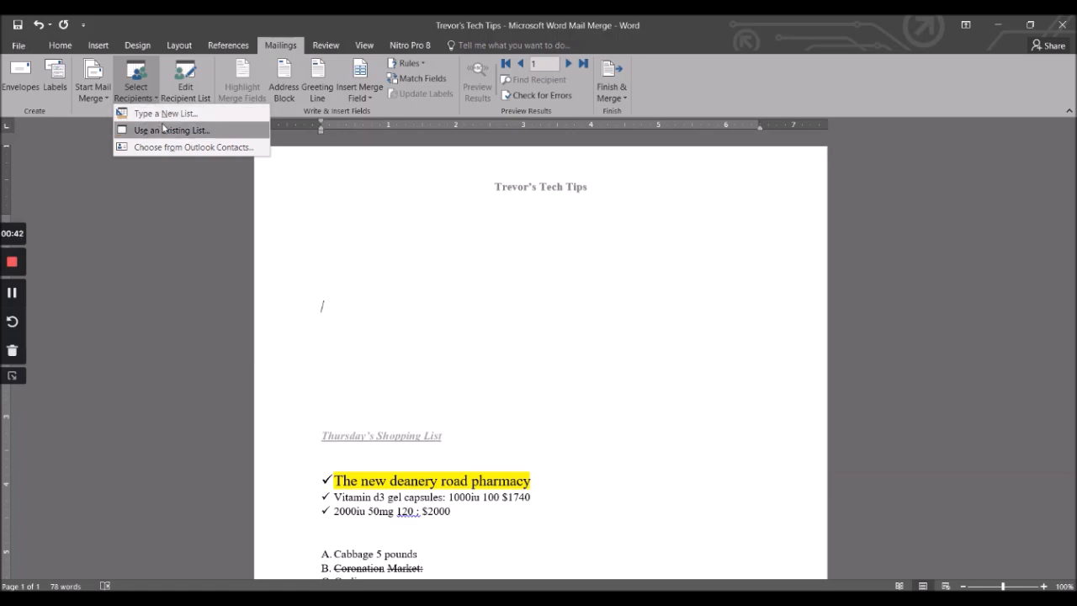
{"action": "left_click", "coordinate": [173, 134]}
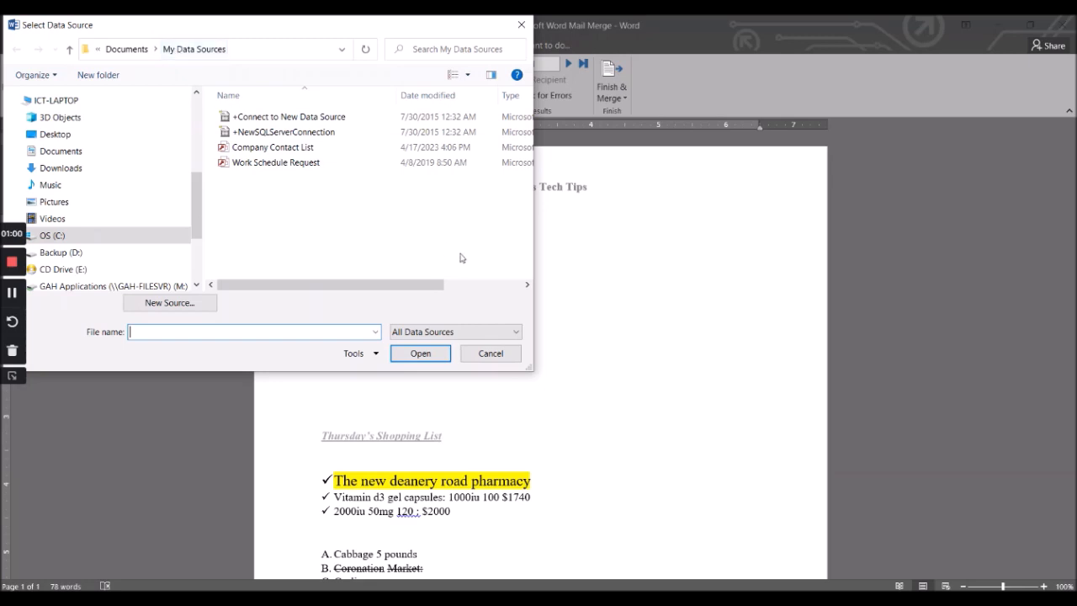
{"action": "left_click", "coordinate": [478, 360]}
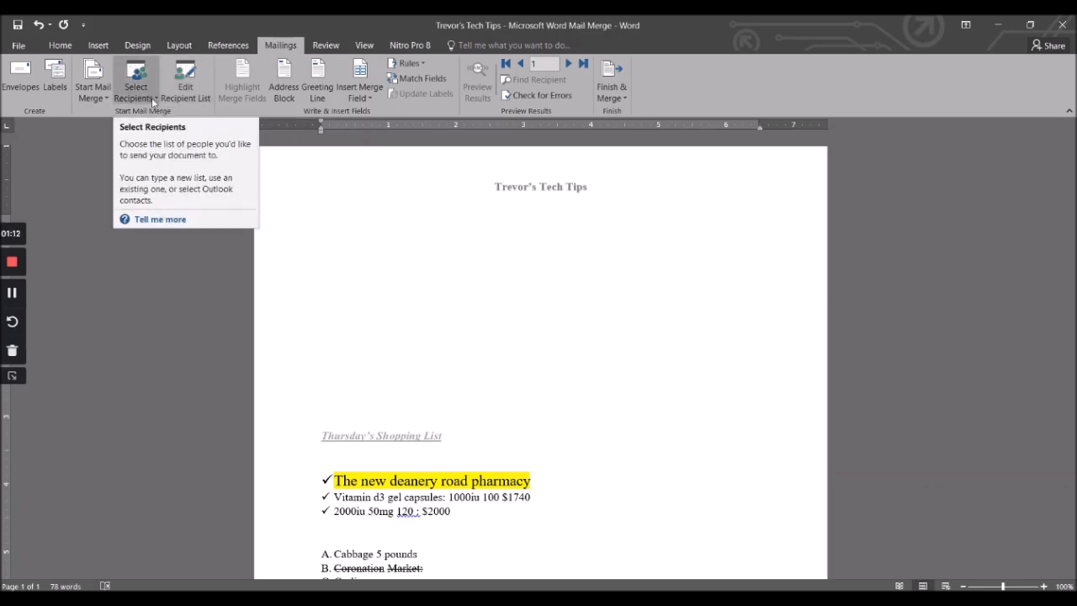
Create a new recipient address list and widen its First Name and Last Name columns
{"action": "left_click", "coordinate": [153, 99]}
{"action": "left_click", "coordinate": [160, 113]}
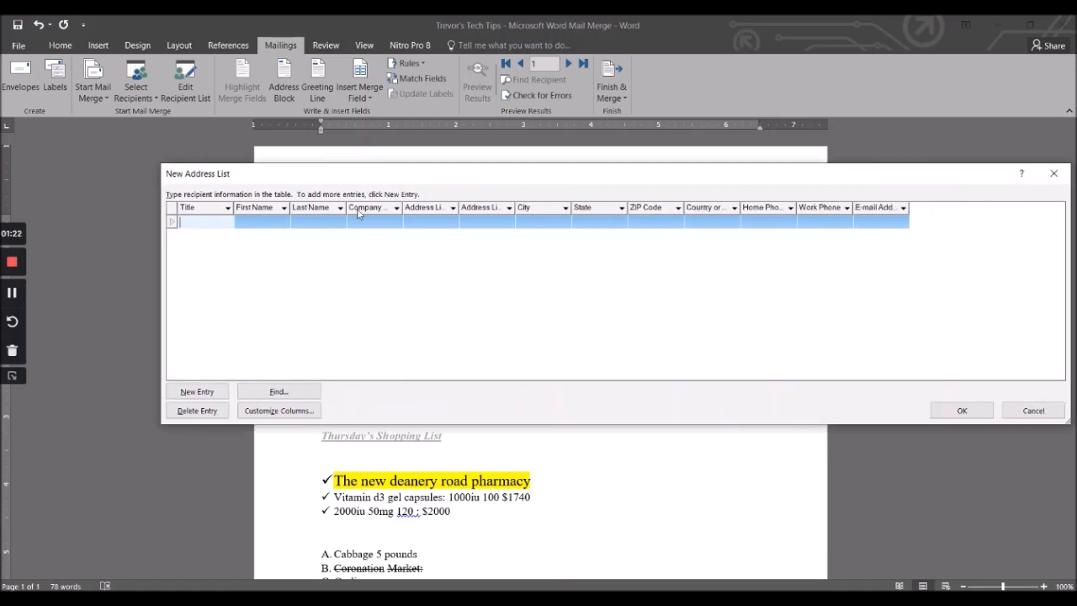
{"action": "left_click_drag", "start_coordinate": [347, 210], "coordinate": [377, 210]}
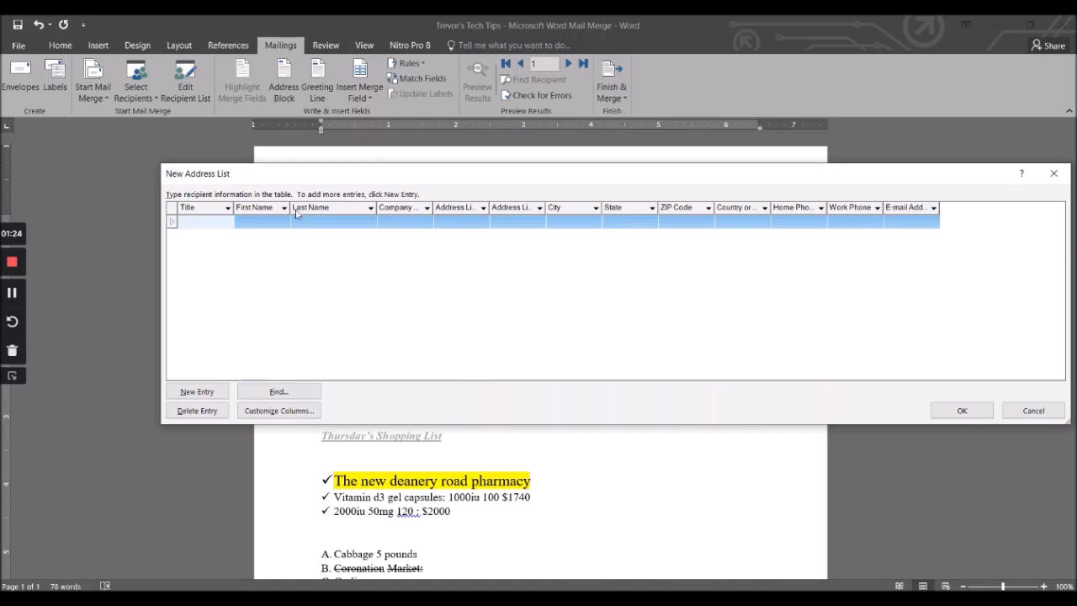
{"action": "left_click_drag", "start_coordinate": [290, 209], "coordinate": [385, 210]}
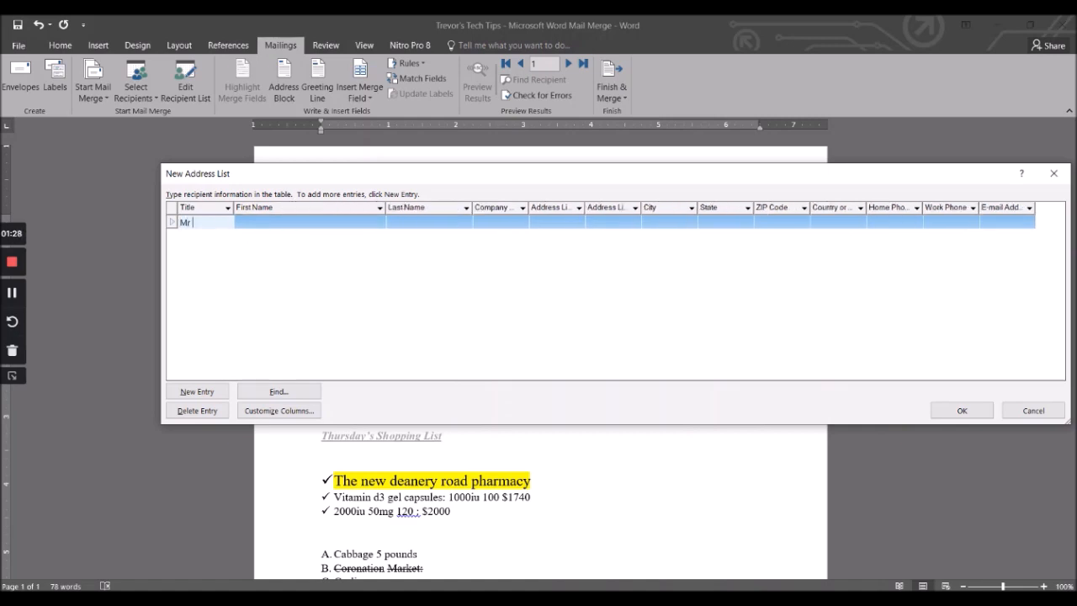
Fill in the first recipient's title as Mr, along with the first name and last name
{"action": "key", "text": "Tab"}
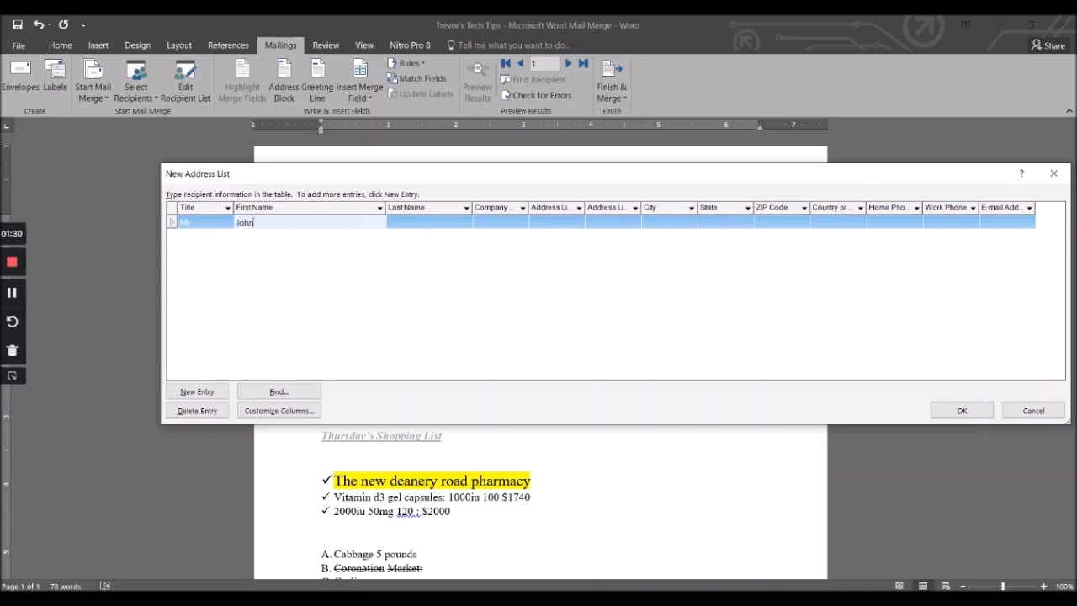
{"action": "key", "text": "Tab"}
{"action": "type", "text": "Bro"}
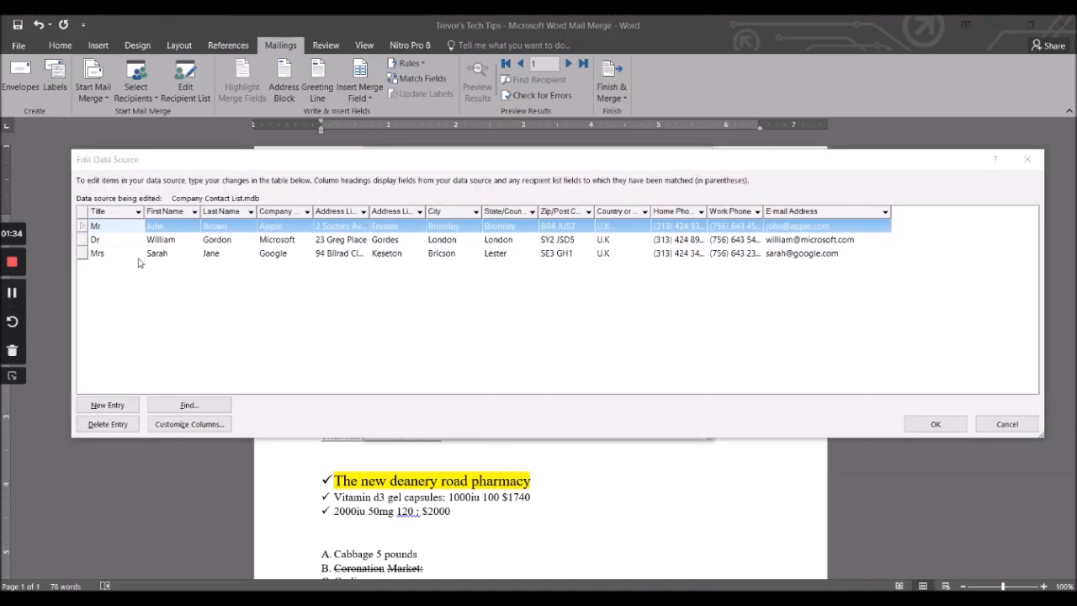
Add a blank entry after the last recipient in the Company Contact List data source
{"action": "left_click_drag", "start_coordinate": [200, 211], "coordinate": [202, 211]}
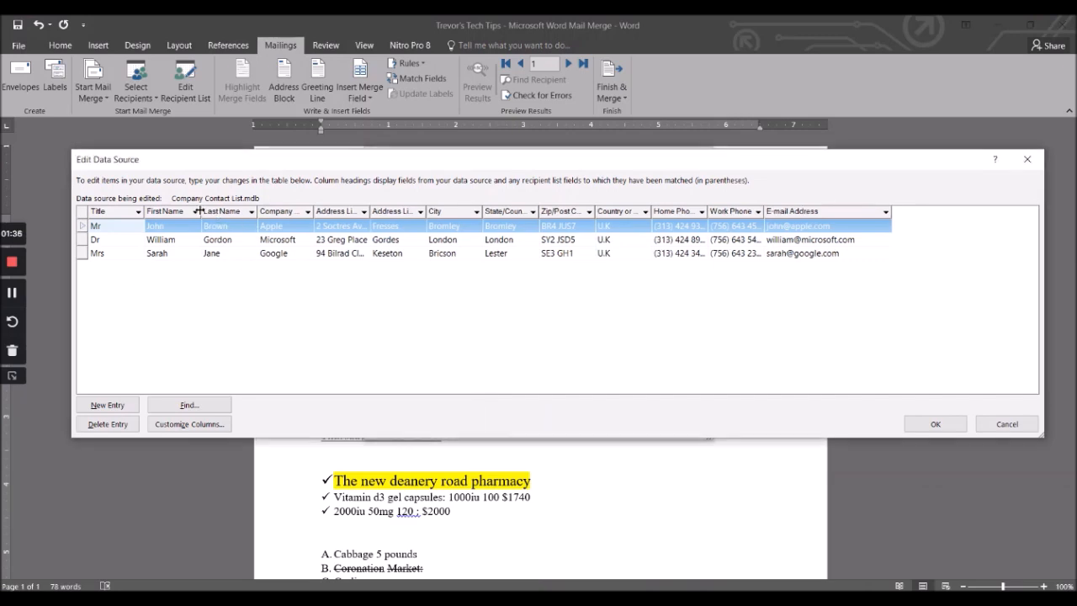
{"action": "left_click", "coordinate": [858, 253]}
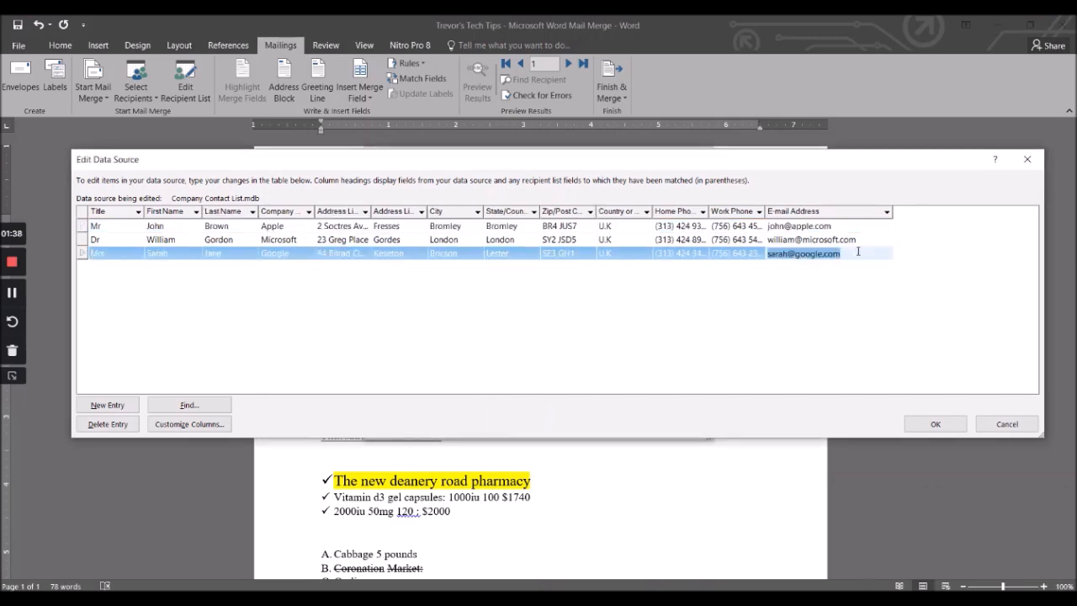
{"action": "left_click", "coordinate": [860, 252]}
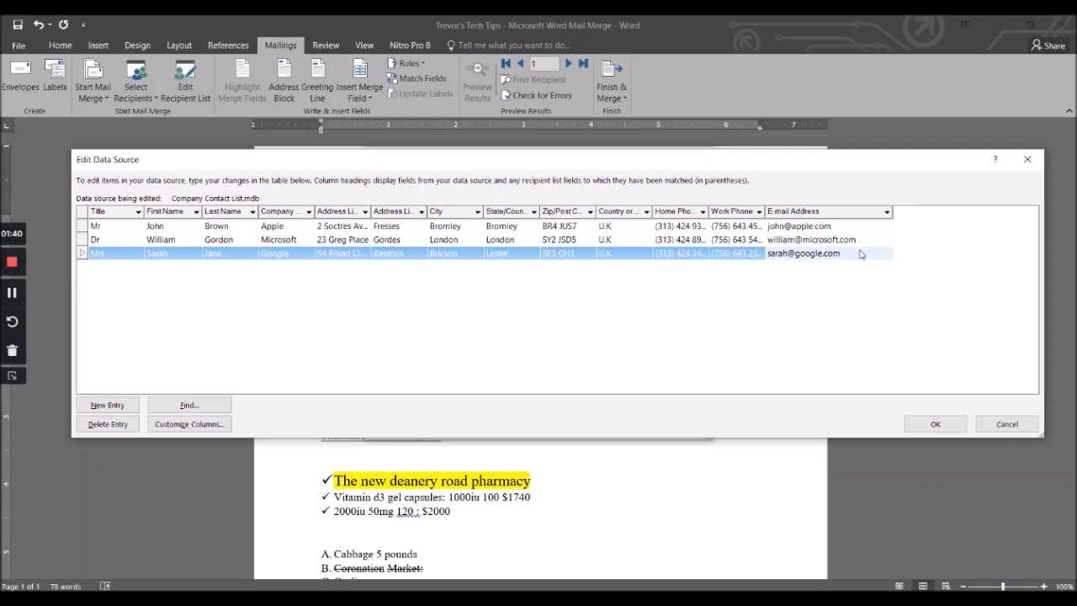
{"action": "left_click", "coordinate": [859, 253]}
{"action": "left_click", "coordinate": [856, 252]}
{"action": "key", "text": "Tab"}
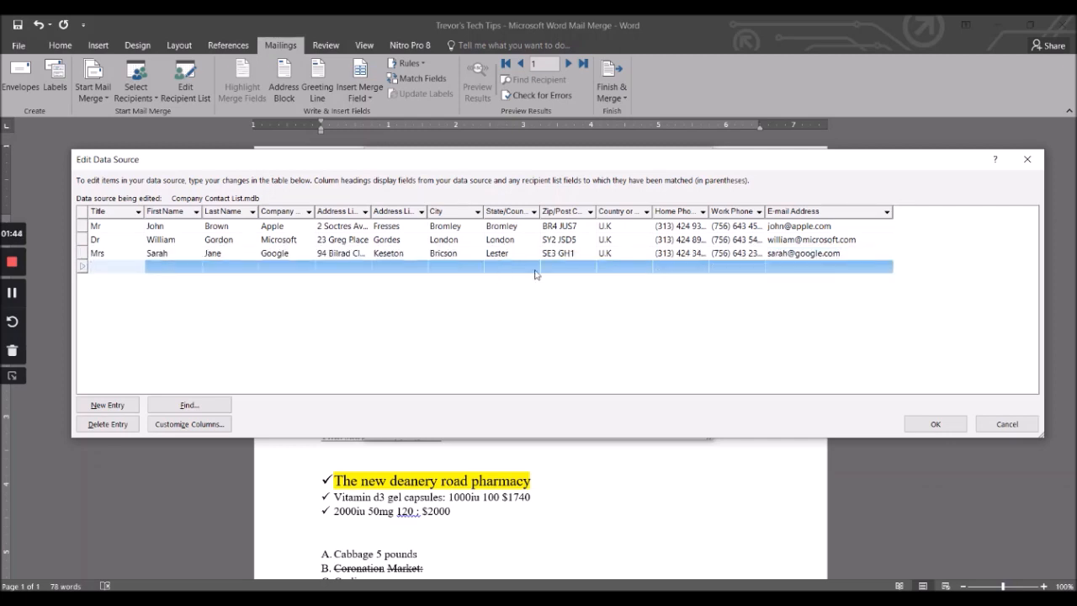
Fill the new entry's fields from Title through State/County with random placeholder text, such as hjkdnfsldk for the title and duisokdlfs for the state
{"action": "type", "text": "fjskdfsfdkfk"}
{"action": "key", "text": "Tab"}
{"action": "type", "text": "oidwskjfcsmxx"}
{"action": "key", "text": "Tab"}
{"action": "type", "text": "iwodusfiljcsk"}
{"action": "key", "text": "Tab"}
{"action": "type", "text": "gcvsjkdkfcs"}
{"action": "key", "text": "Tab"}
{"action": "type", "text": "uodifjkws,d"}
{"action": "key", "text": "Tab"}
{"action": "type", "text": "uadikfjkmdo"}
{"action": "key", "text": "Tab"}
{"action": "type", "text": "nofkjdkmdfsoi"}
{"action": "key", "text": "Tab"}
{"action": "type", "text": "duisokdlfs"}
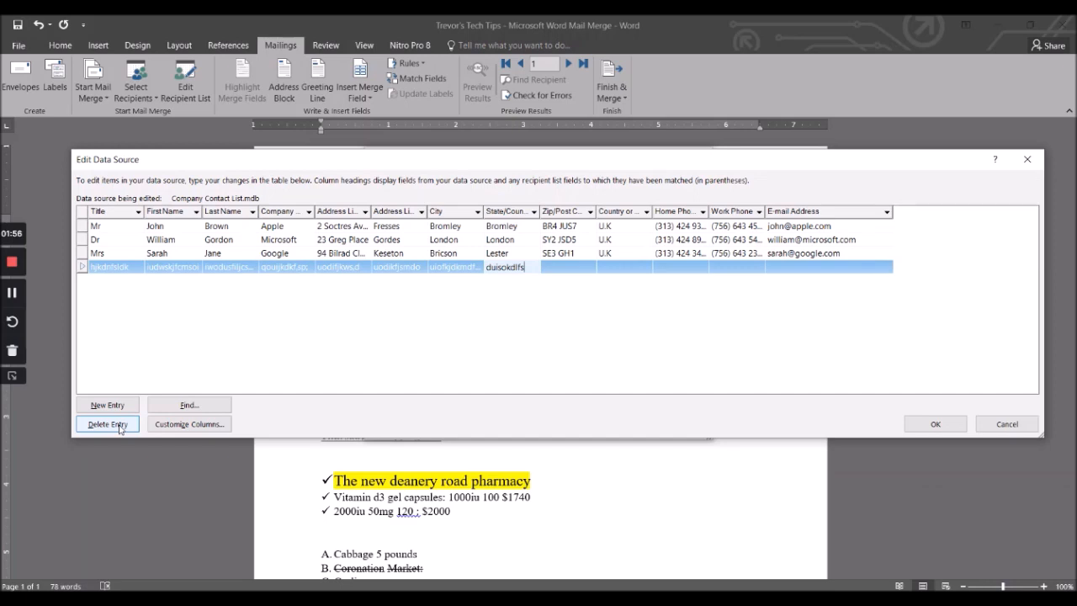
Fill the placeholder entry's remaining fields from Zip/Post Code through E-mail Address with random text, using fgvdf for the country and fvd for the e-mail
{"action": "left_click", "coordinate": [99, 253]}
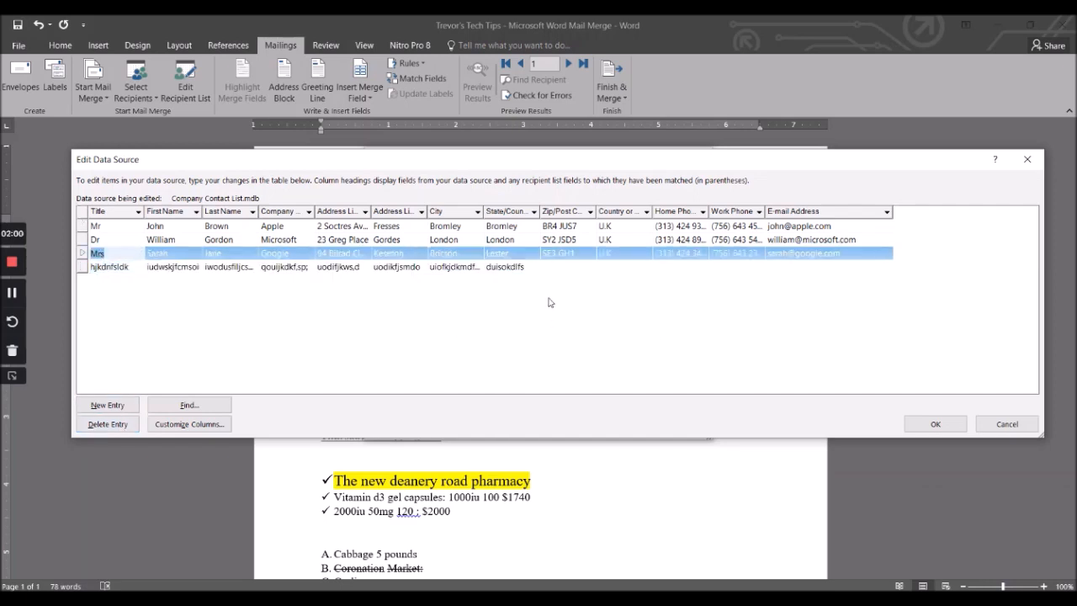
{"action": "left_click", "coordinate": [519, 266]}
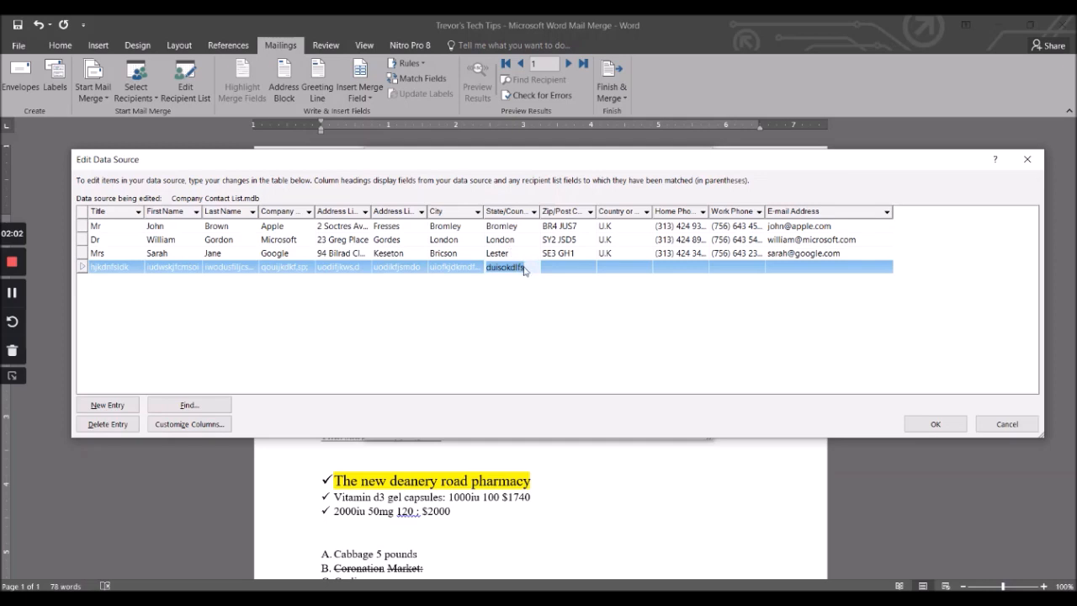
{"action": "key", "text": "Tab"}
{"action": "type", "text": "sdtdfv"}
{"action": "key", "text": "Tab"}
{"action": "type", "text": "fgvdf"}
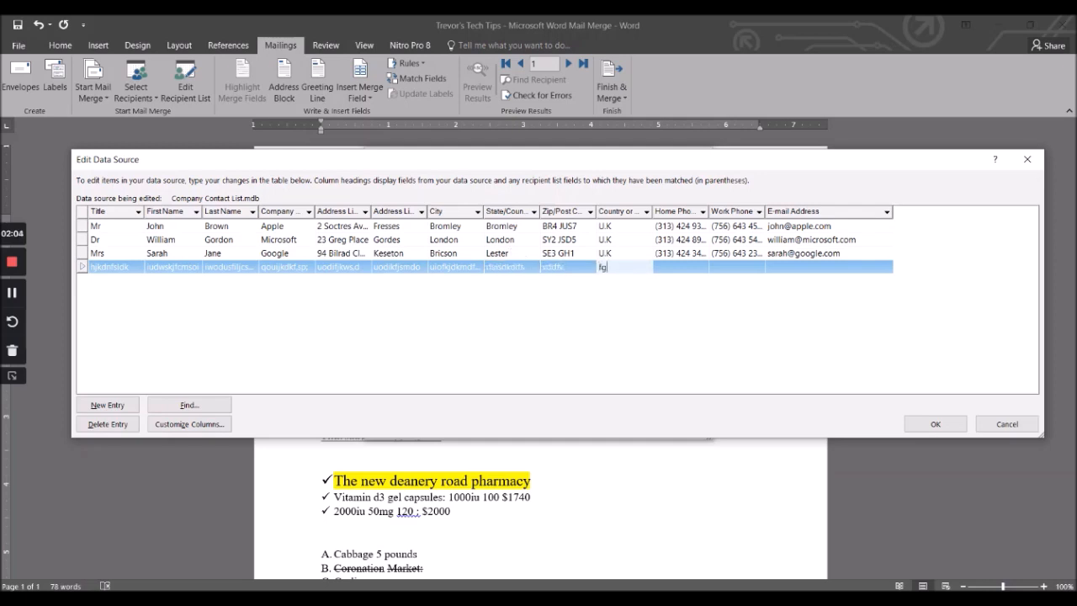
{"action": "key", "text": "Tab"}
{"action": "type", "text": "rfgverfd"}
{"action": "key", "text": "Tab"}
{"action": "type", "text": "rfverdsfdc"}
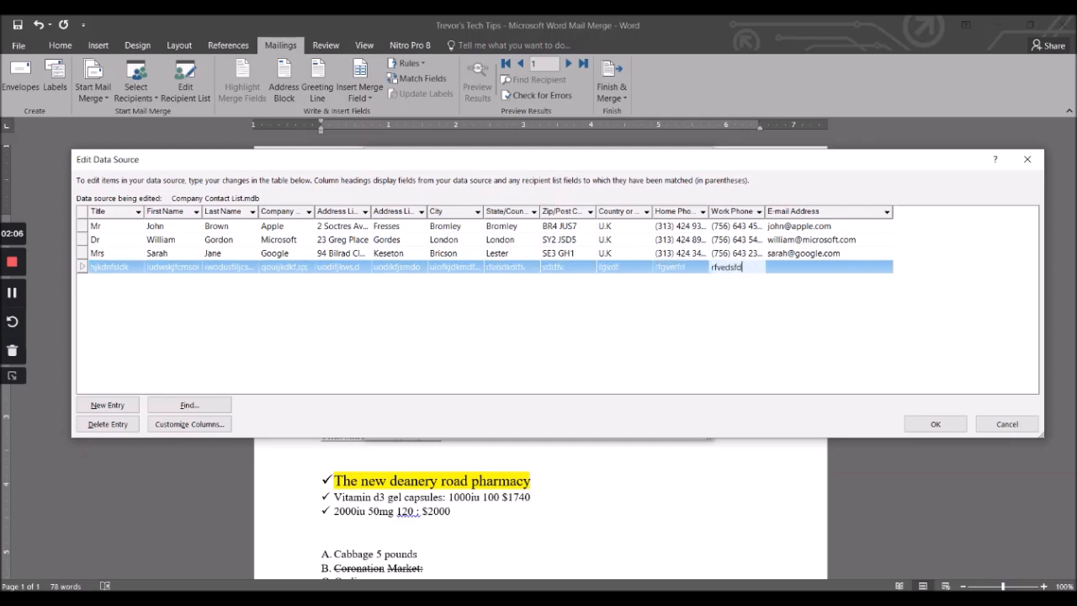
{"action": "key", "text": "Tab"}
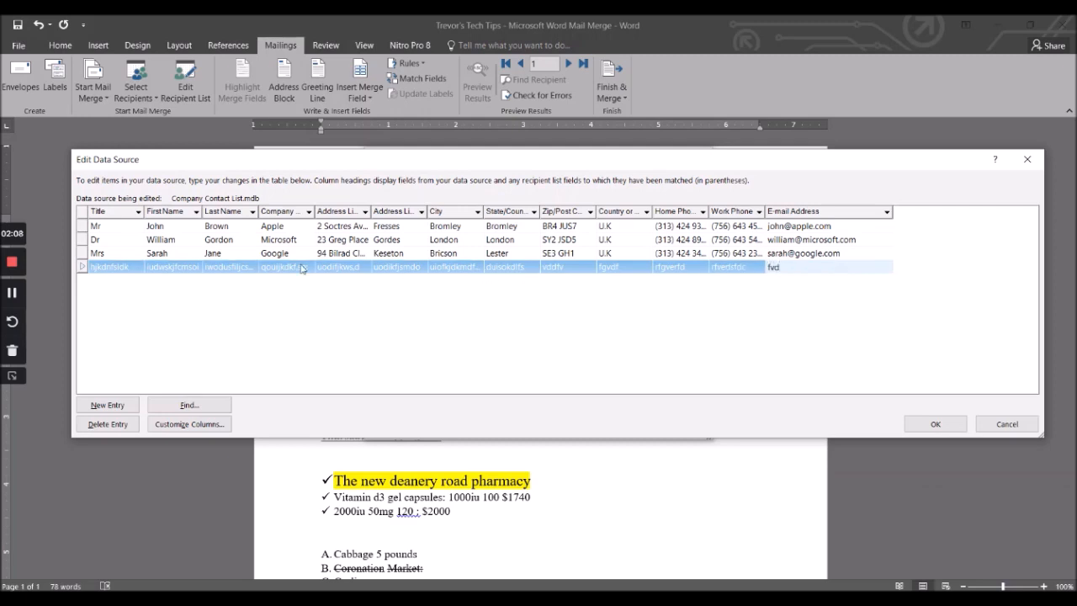
Delete the placeholder entry in the last row of the Company Contact List
{"action": "left_click", "coordinate": [126, 269]}
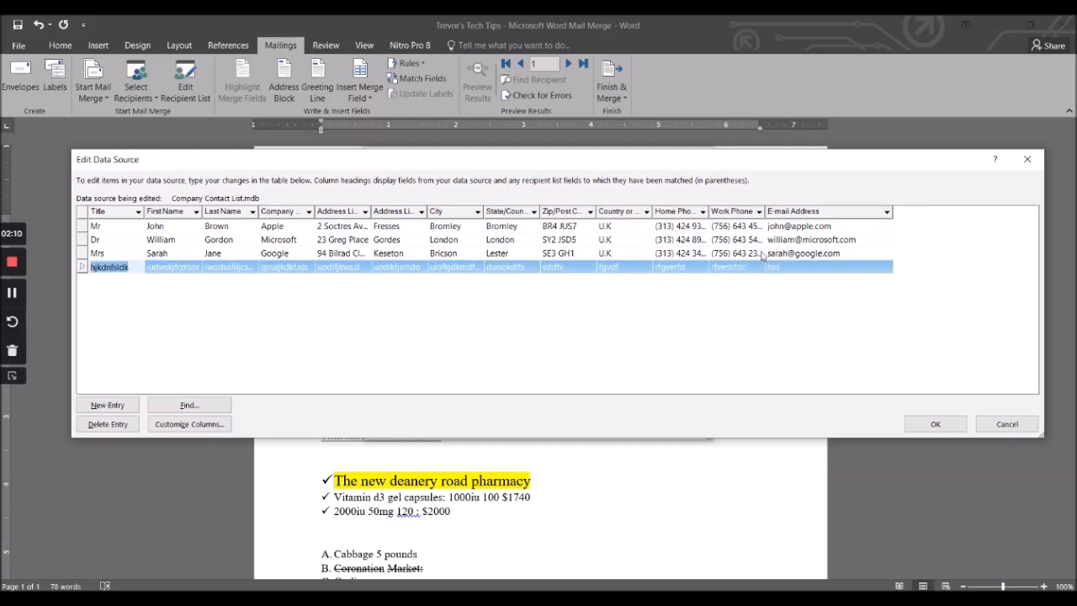
{"action": "left_click", "coordinate": [809, 268]}
{"action": "left_click", "coordinate": [809, 268]}
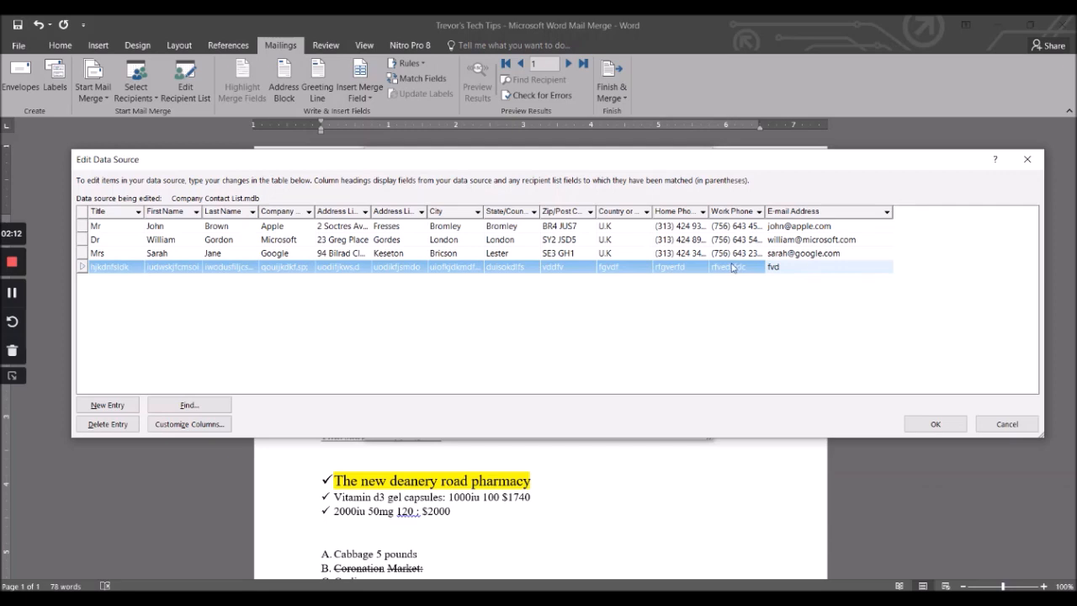
{"action": "left_click", "coordinate": [99, 267]}
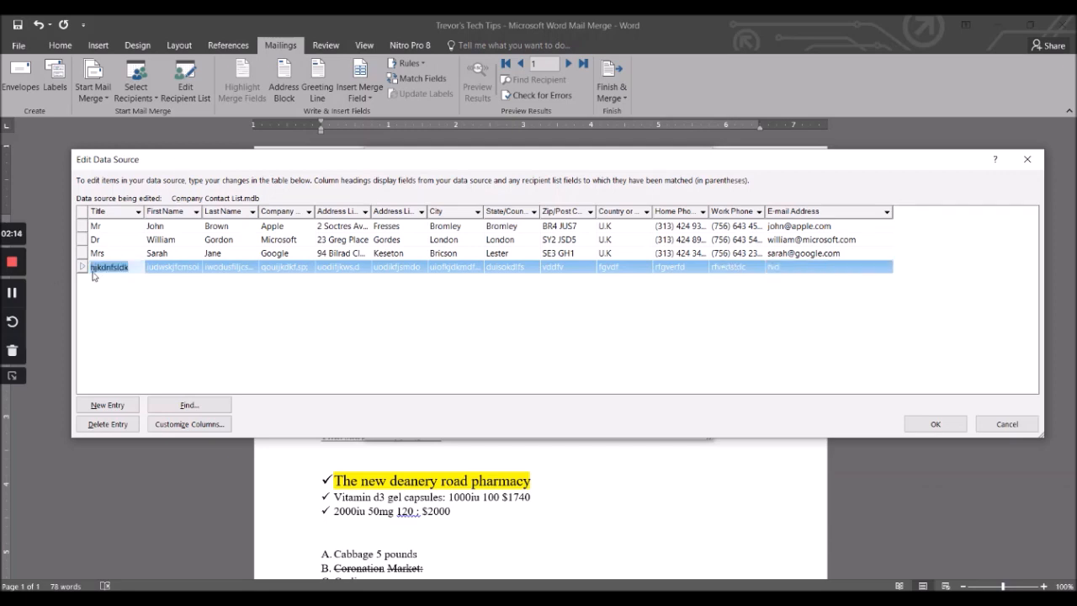
{"action": "left_click", "coordinate": [122, 425]}
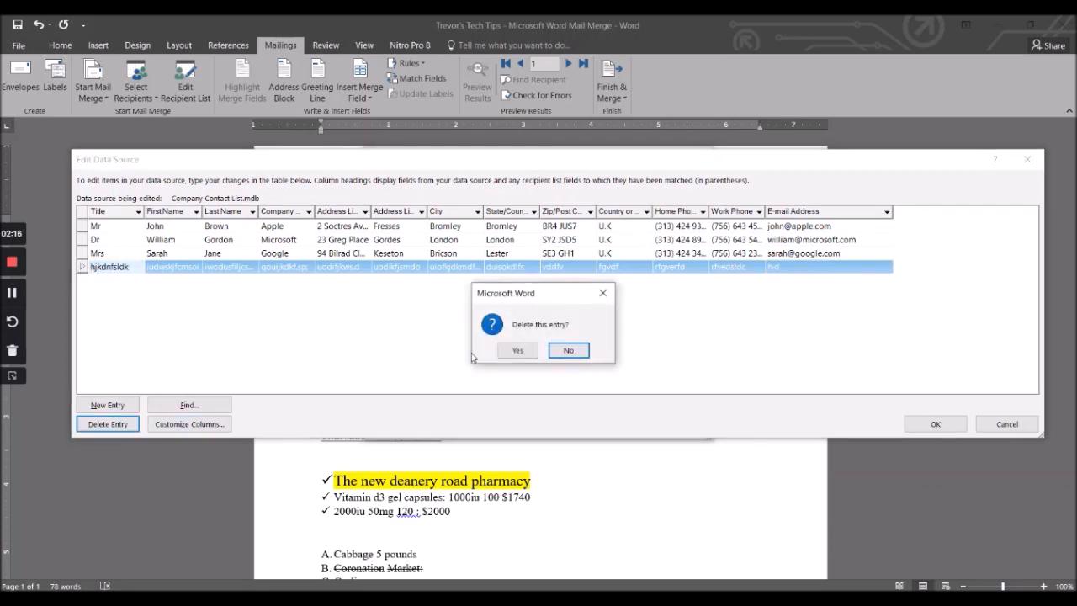
{"action": "left_click", "coordinate": [515, 350]}
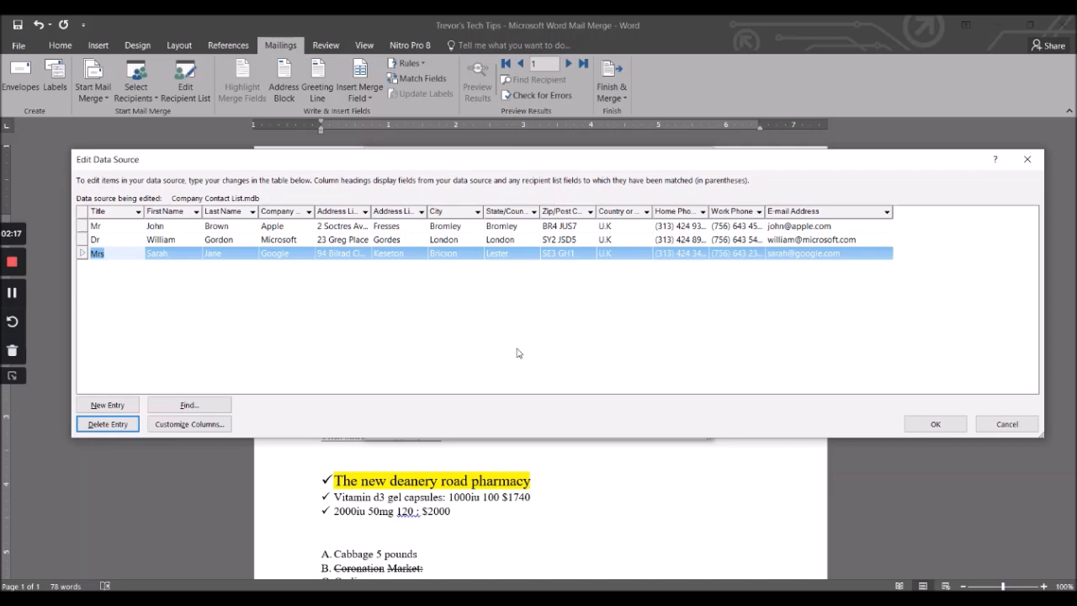
{"action": "left_click", "coordinate": [159, 254]}
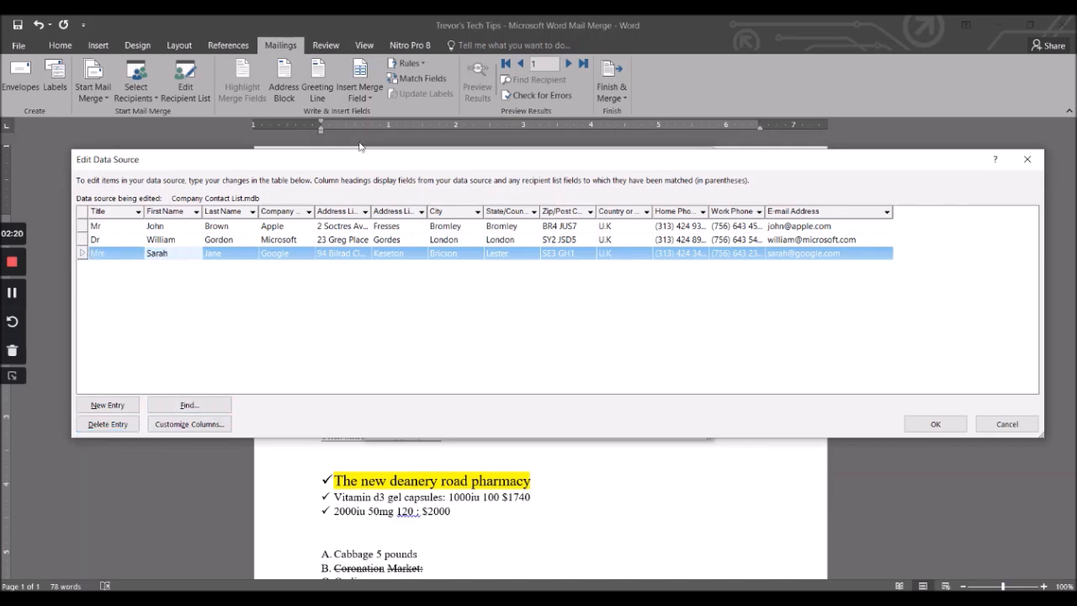
Save the data source changes and open the column customization for the Company Contact List
{"action": "left_click", "coordinate": [178, 425]}
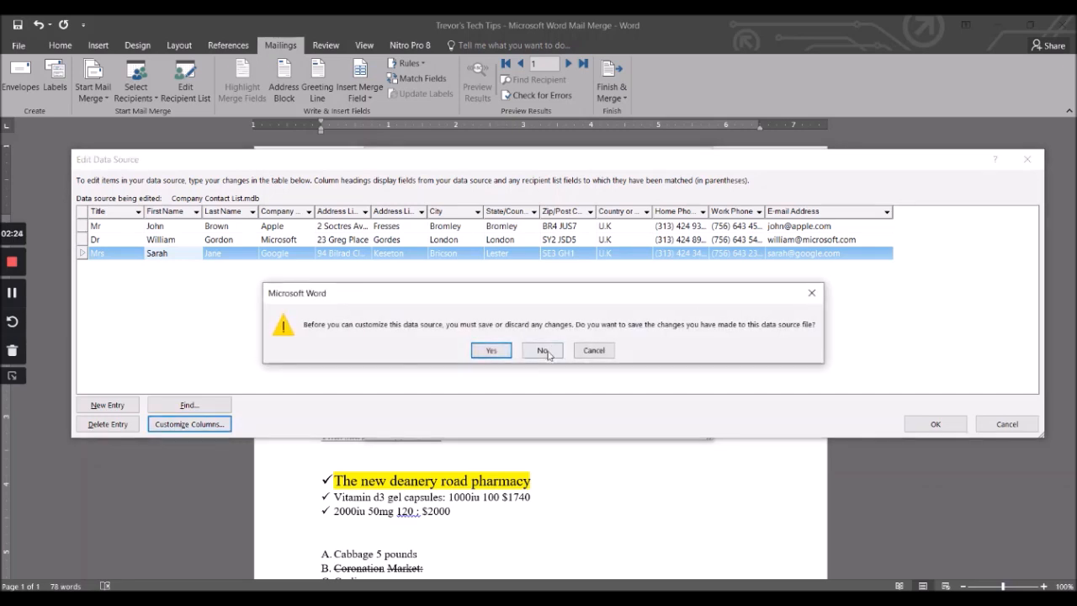
{"action": "left_click", "coordinate": [594, 350]}
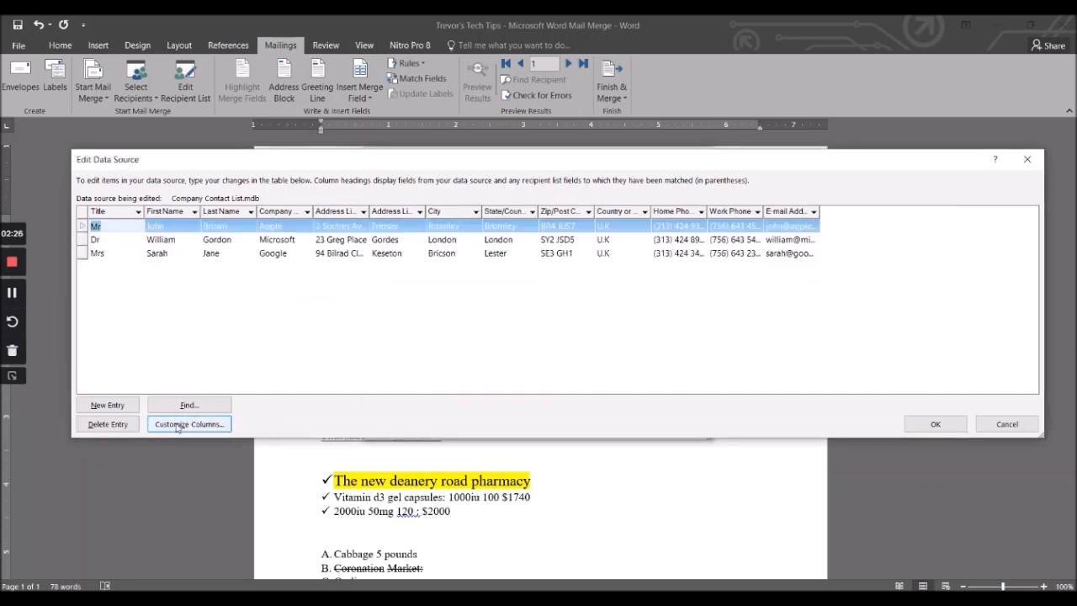
{"action": "left_click", "coordinate": [179, 425]}
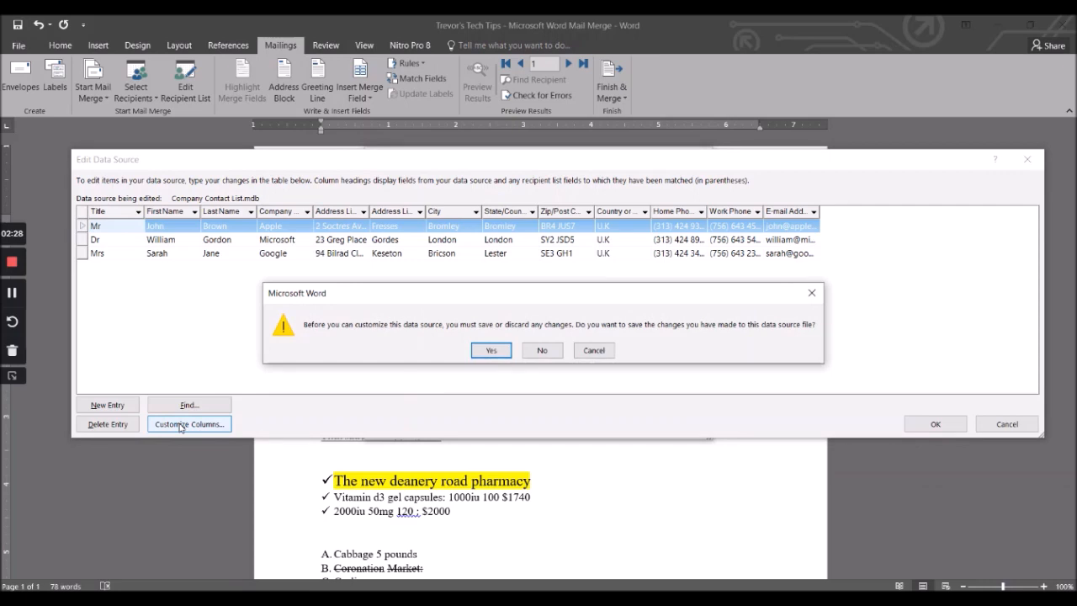
{"action": "left_click", "coordinate": [485, 351]}
{"action": "left_click", "coordinate": [491, 352]}
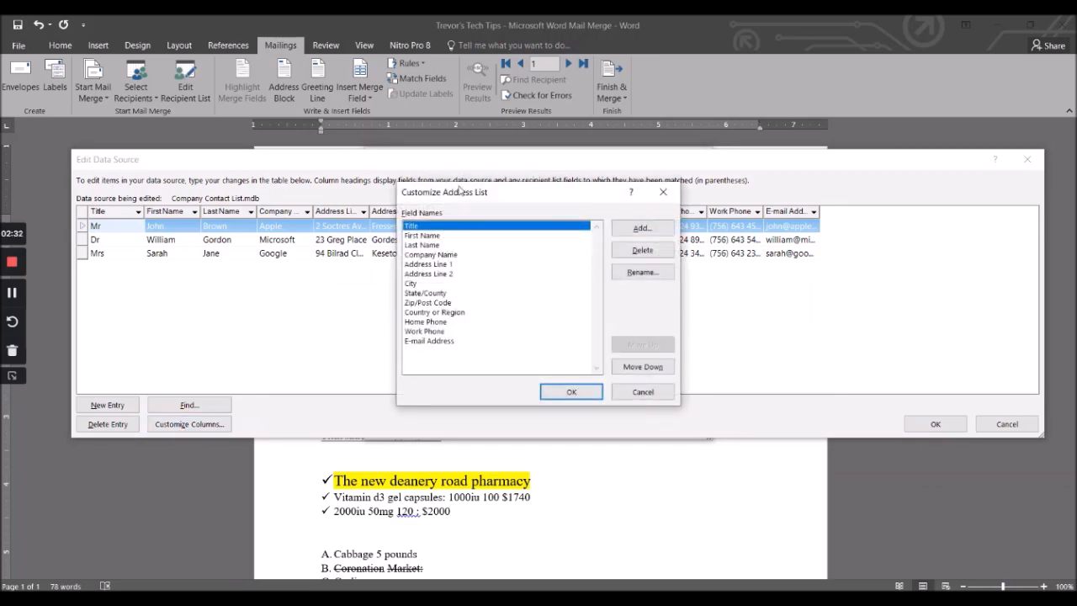
{"action": "left_click_drag", "start_coordinate": [459, 192], "coordinate": [405, 168]}
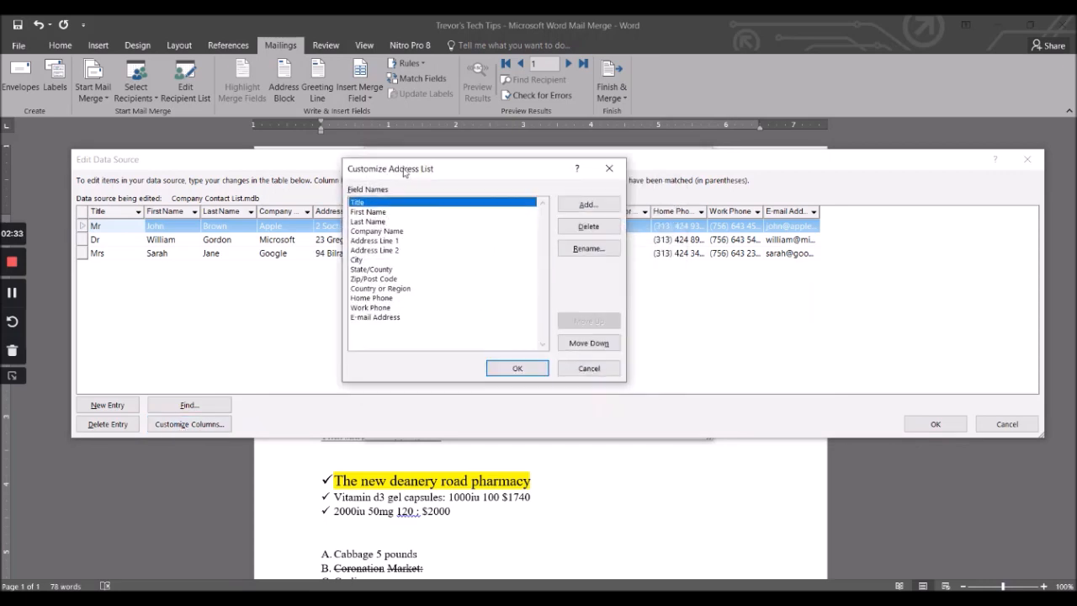
{"action": "left_click", "coordinate": [362, 263]}
{"action": "left_click_drag", "start_coordinate": [533, 176], "coordinate": [510, 154]}
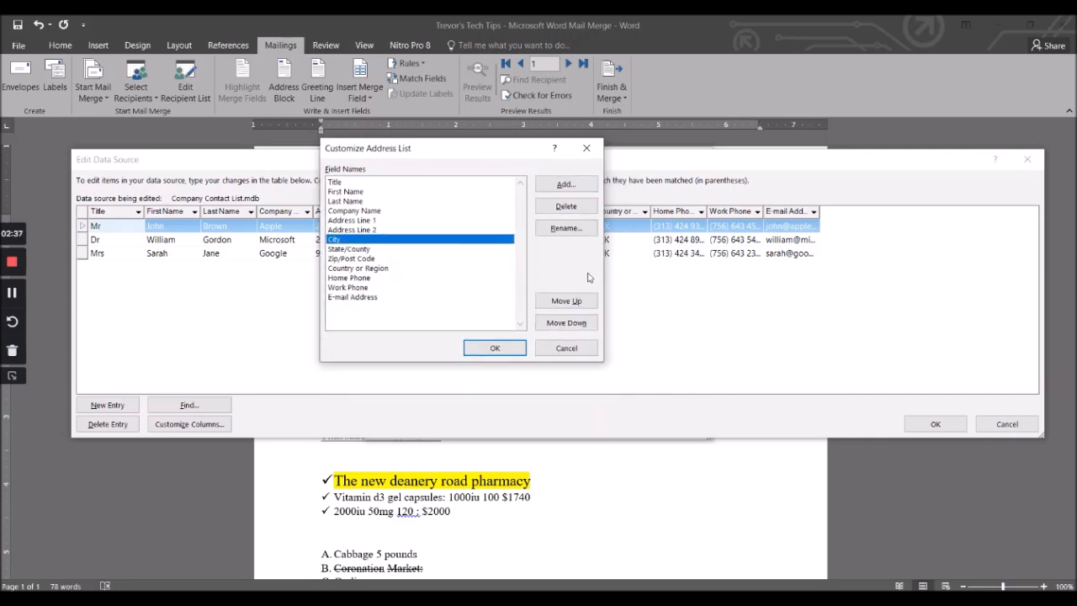
{"action": "left_click", "coordinate": [356, 250]}
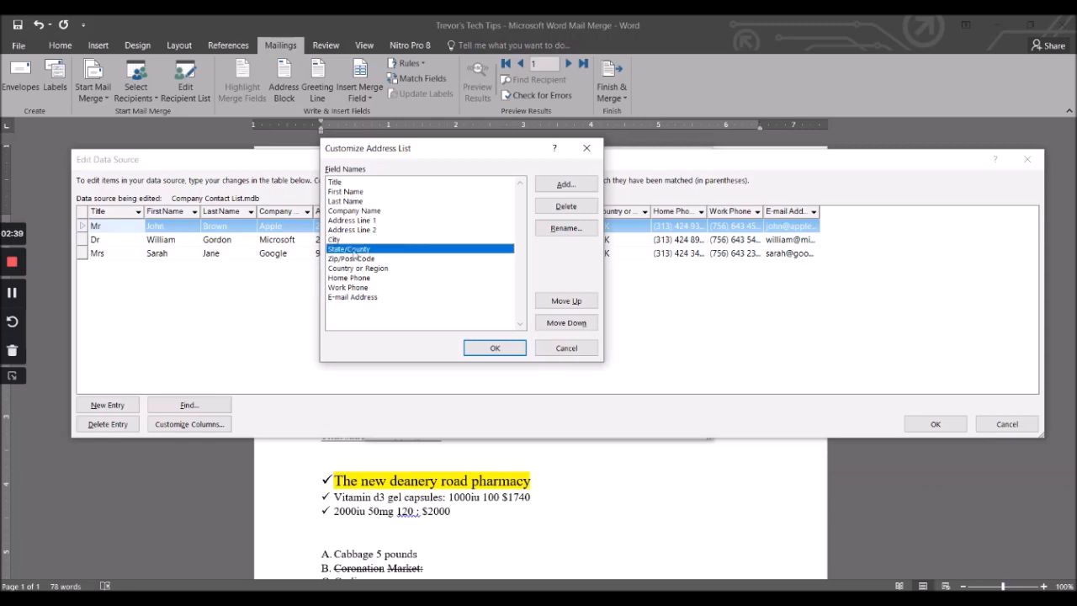
{"action": "left_click", "coordinate": [564, 228]}
{"action": "left_click_drag", "start_coordinate": [503, 311], "coordinate": [469, 307]}
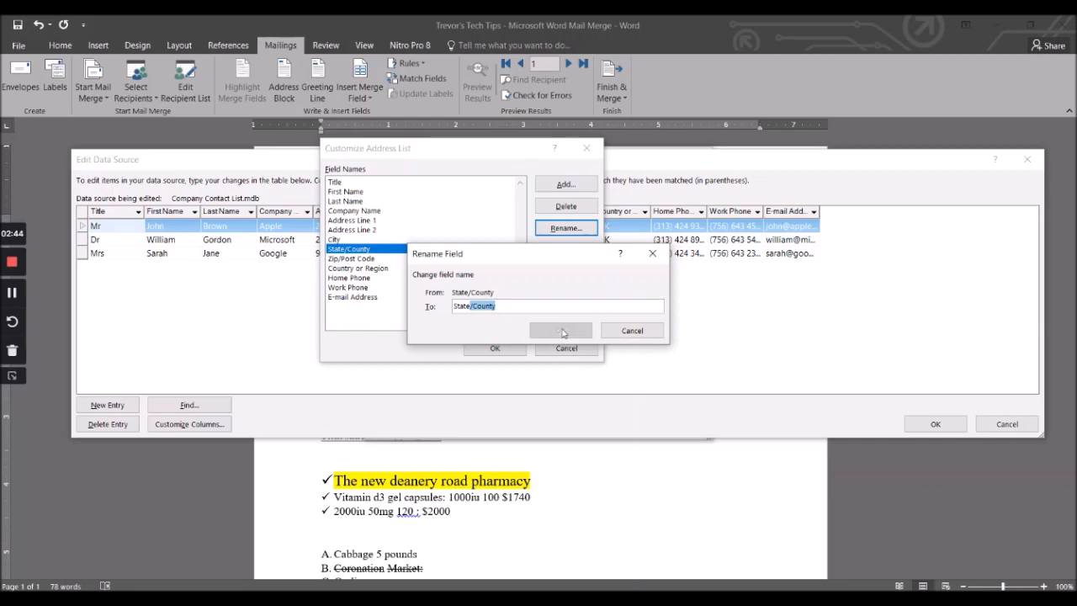
{"action": "left_click", "coordinate": [631, 330]}
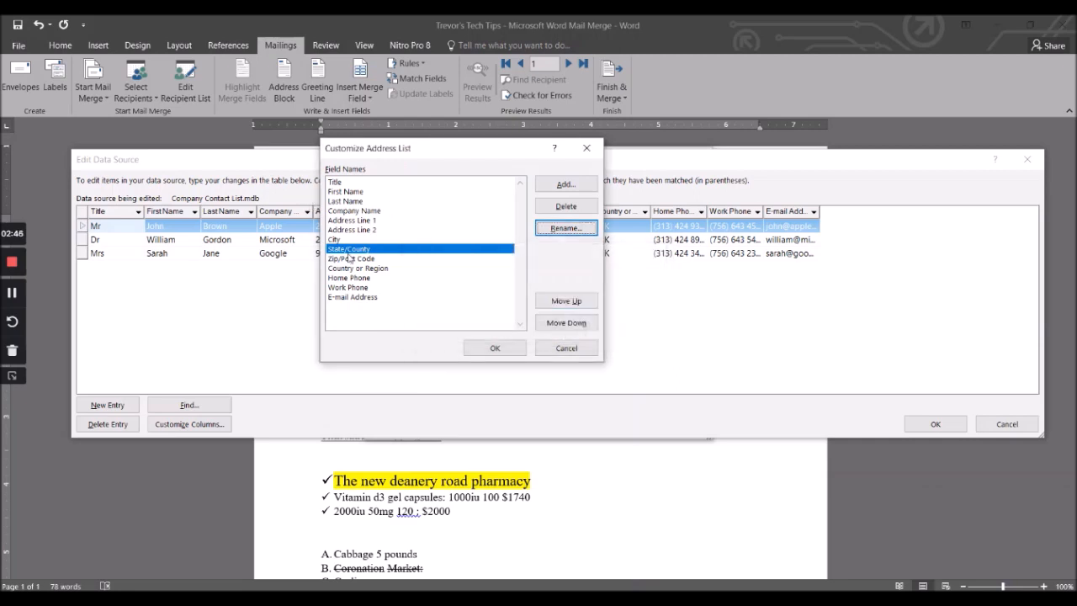
{"action": "left_click", "coordinate": [350, 259]}
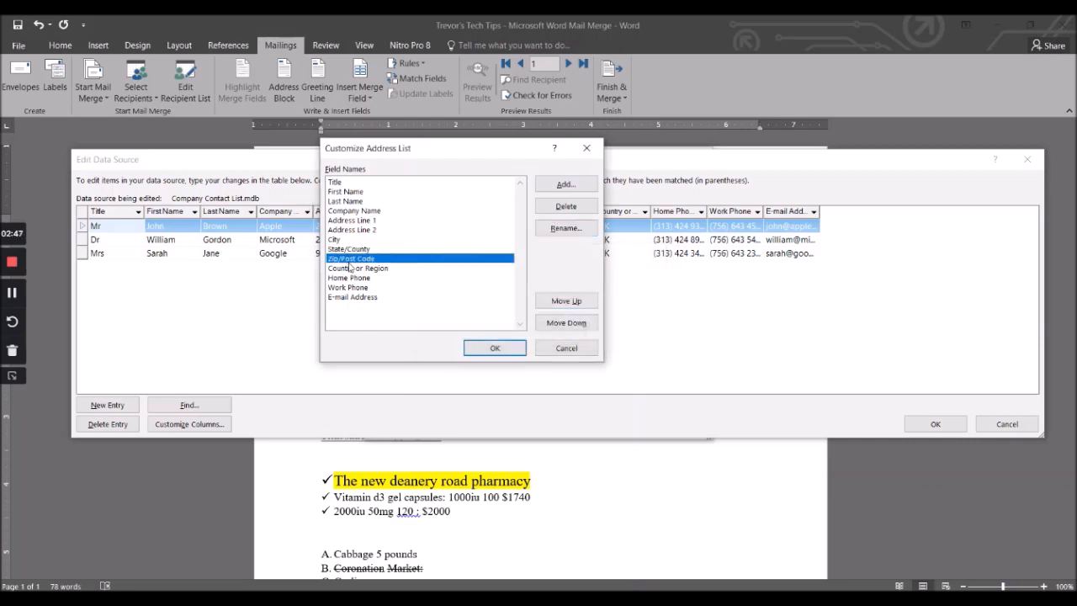
{"action": "left_click", "coordinate": [549, 228]}
{"action": "left_click", "coordinate": [514, 308]}
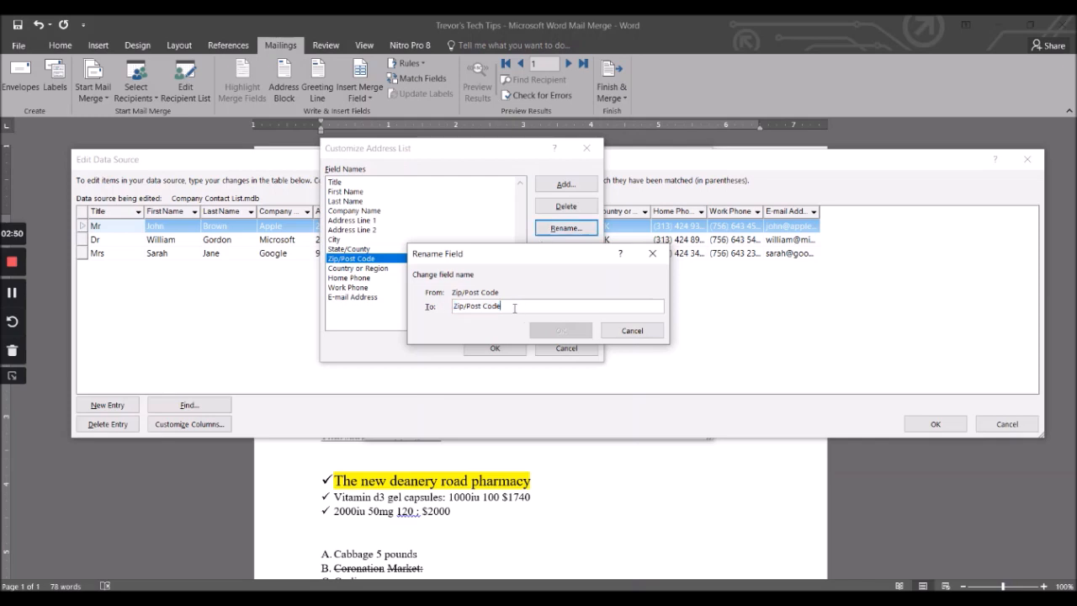
{"action": "left_click_drag", "start_coordinate": [463, 308], "coordinate": [452, 308]}
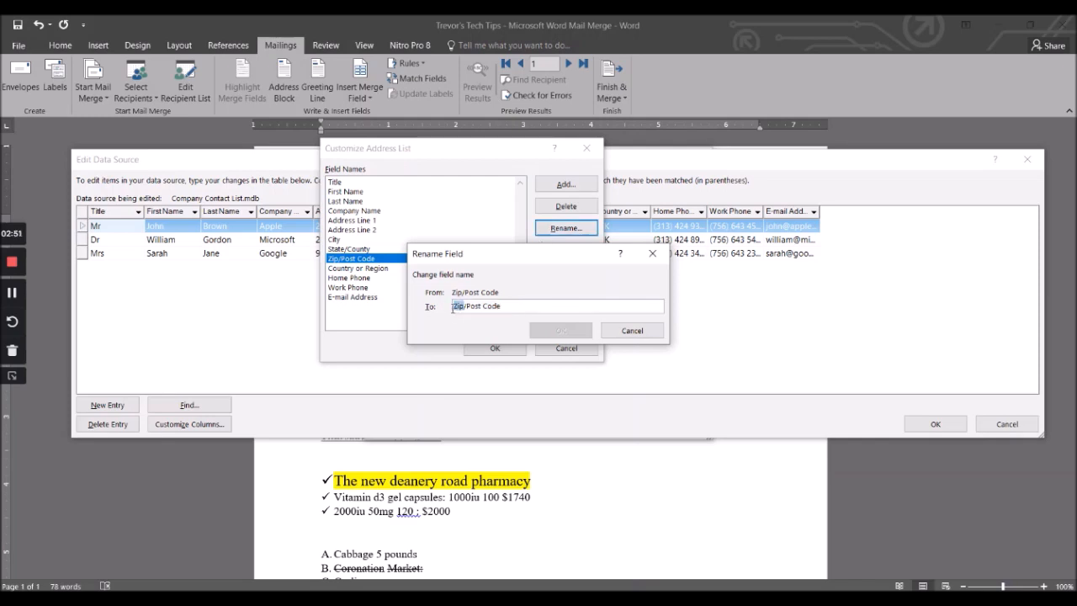
{"action": "left_click", "coordinate": [630, 330]}
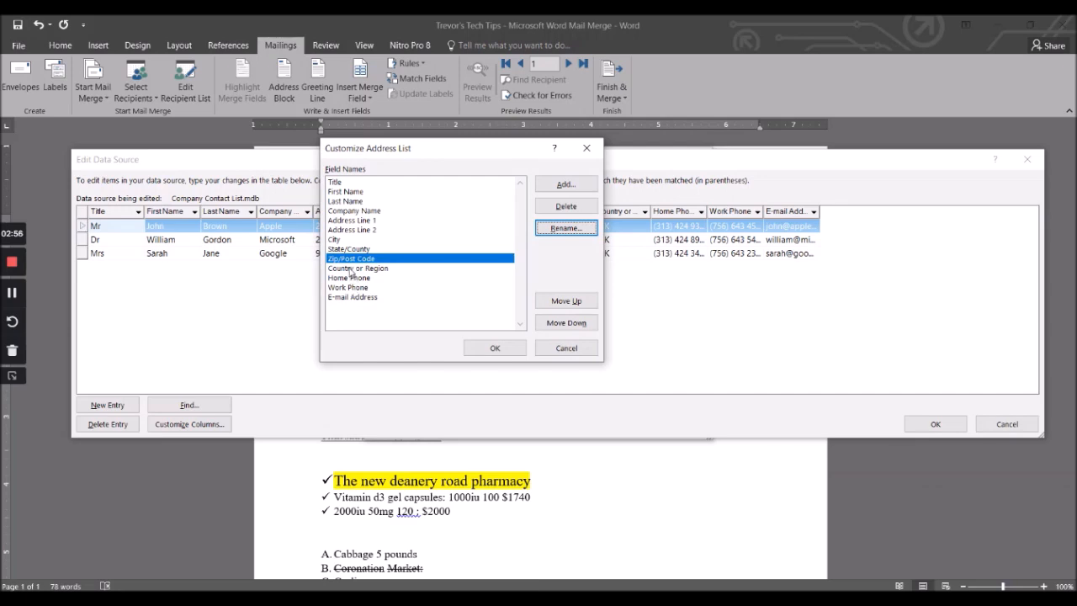
{"action": "left_click", "coordinate": [350, 268]}
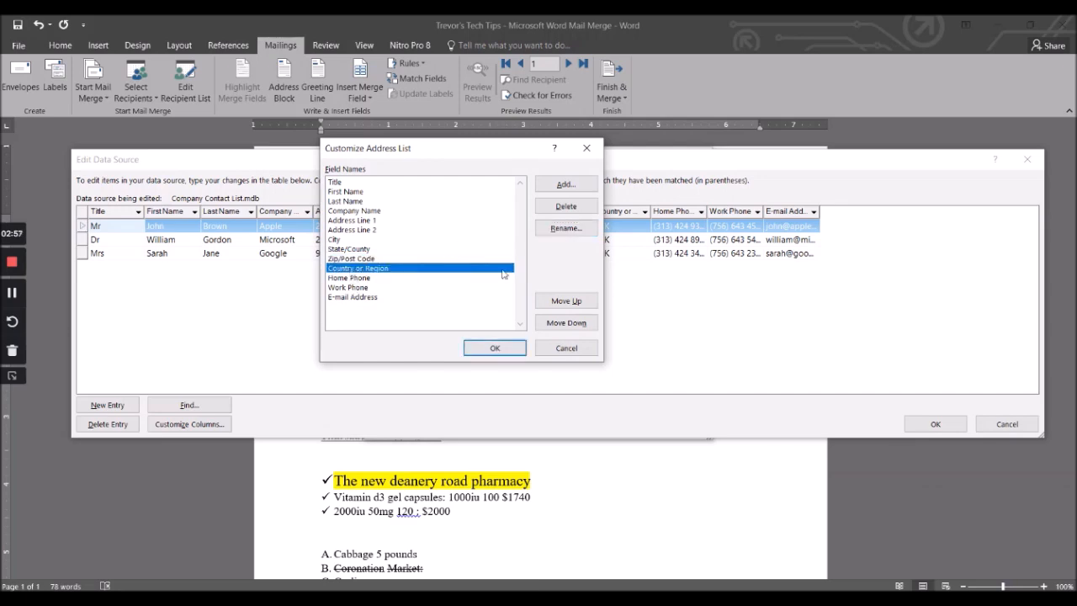
{"action": "left_click", "coordinate": [566, 228]}
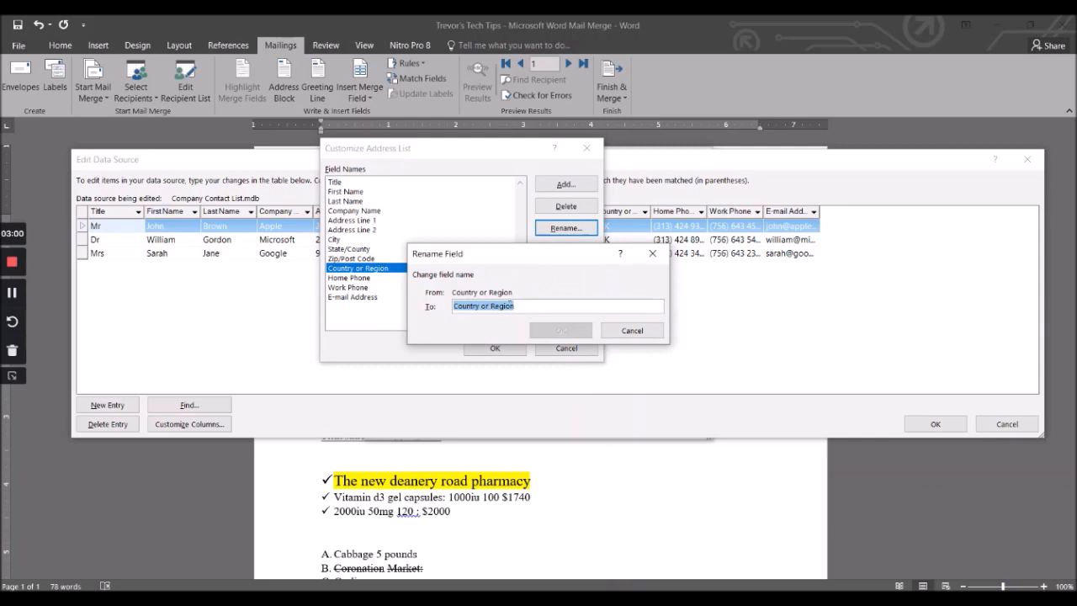
{"action": "left_click", "coordinate": [512, 305]}
{"action": "left_click", "coordinate": [632, 331]}
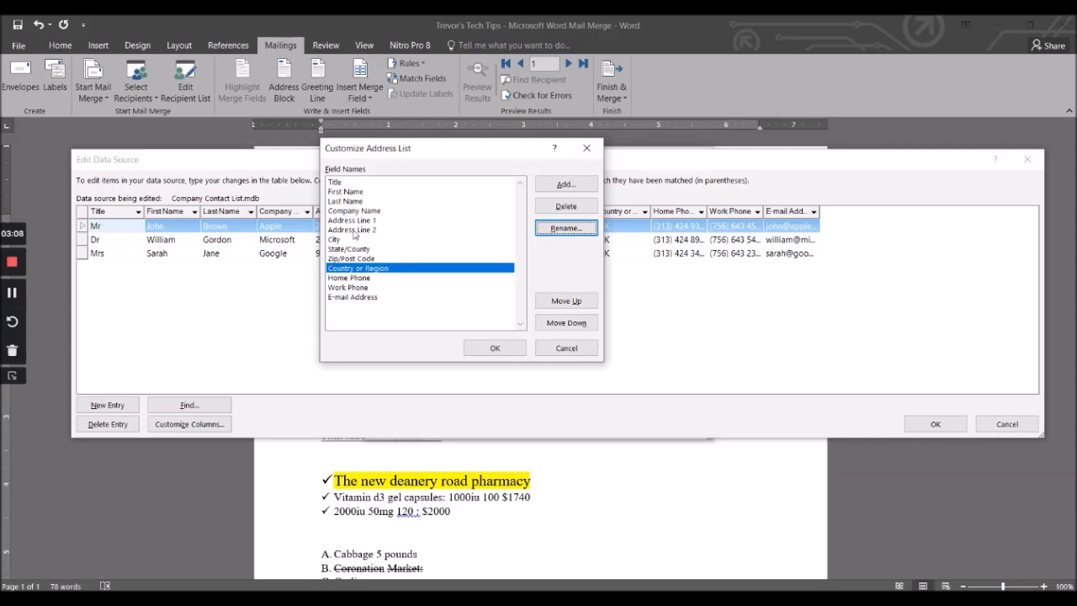
Add a field named Person Email after E-mail Address and apply the column customization
{"action": "left_click", "coordinate": [360, 299]}
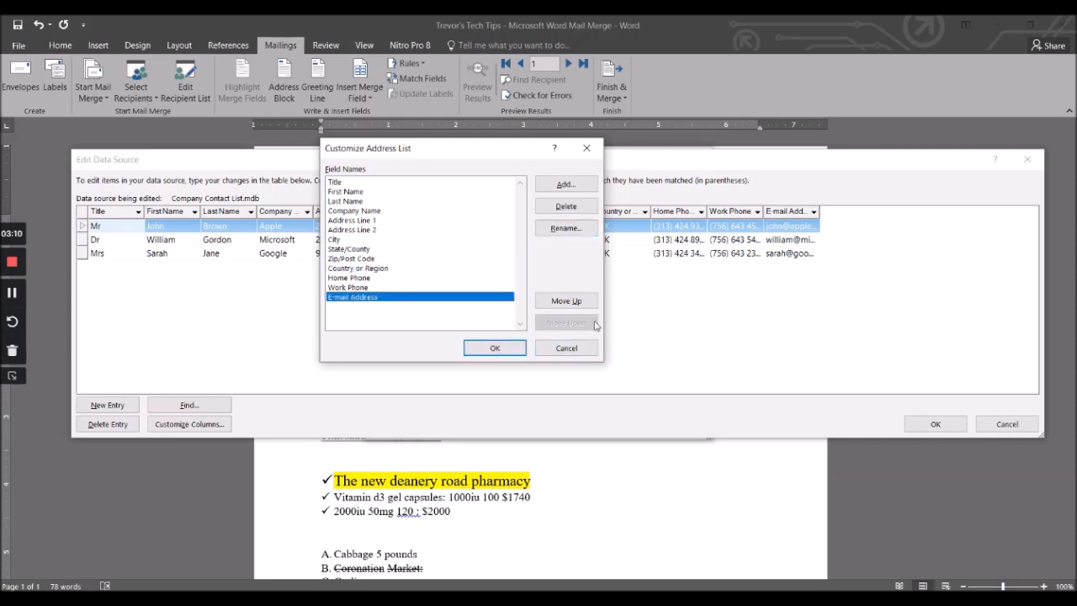
{"action": "left_click", "coordinate": [565, 183]}
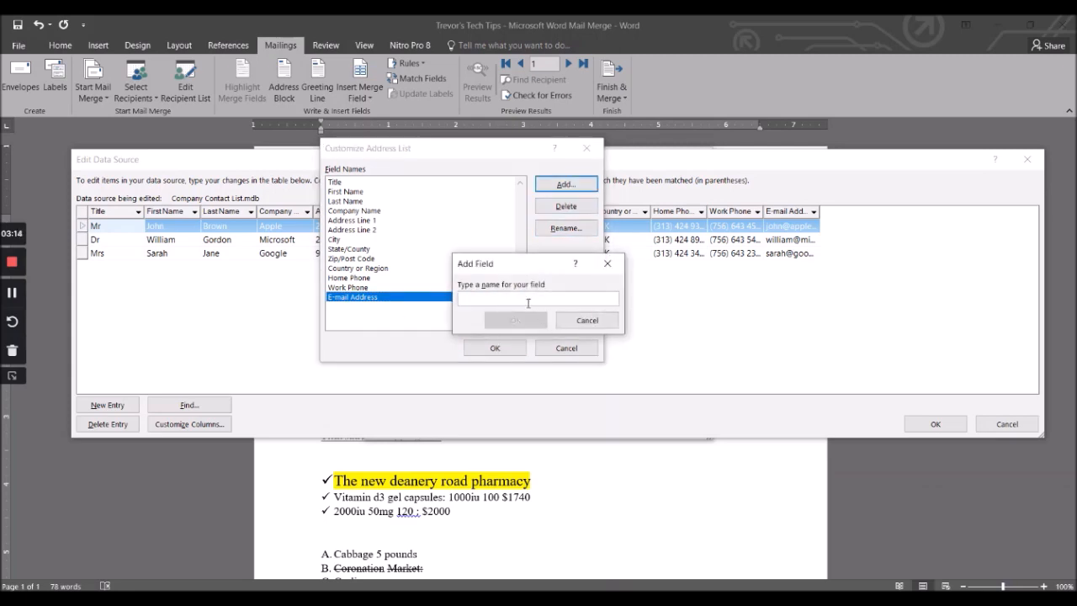
{"action": "type", "text": "Person Email"}
{"action": "key", "text": "Return"}
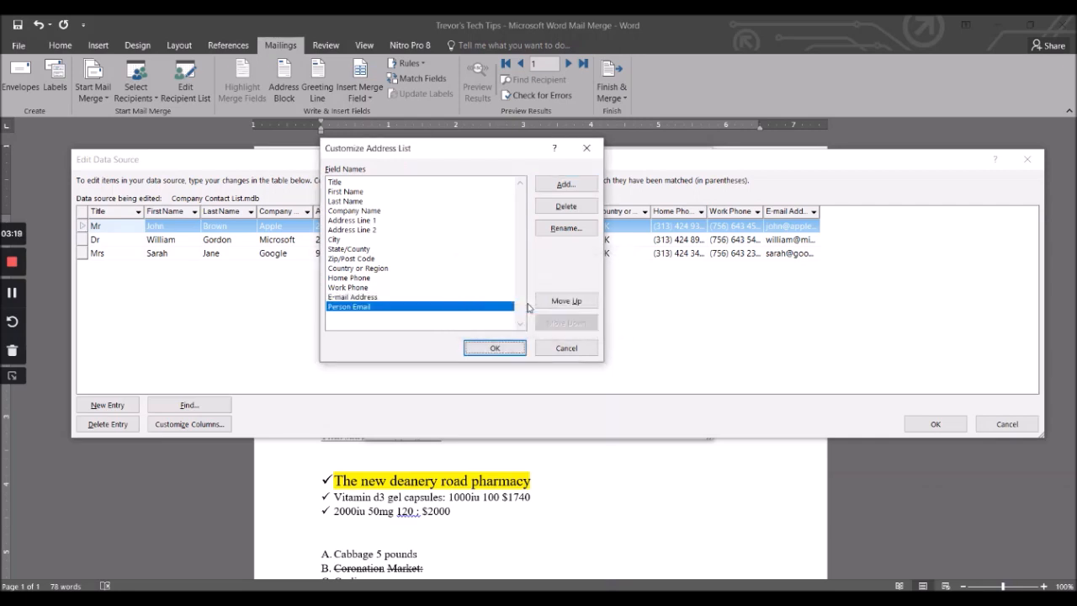
{"action": "left_click", "coordinate": [496, 348]}
Widen the E-mail Address and Home Phone columns in the data source table
{"action": "left_click_drag", "start_coordinate": [908, 204], "coordinate": [922, 210]}
{"action": "left_click", "coordinate": [853, 226]}
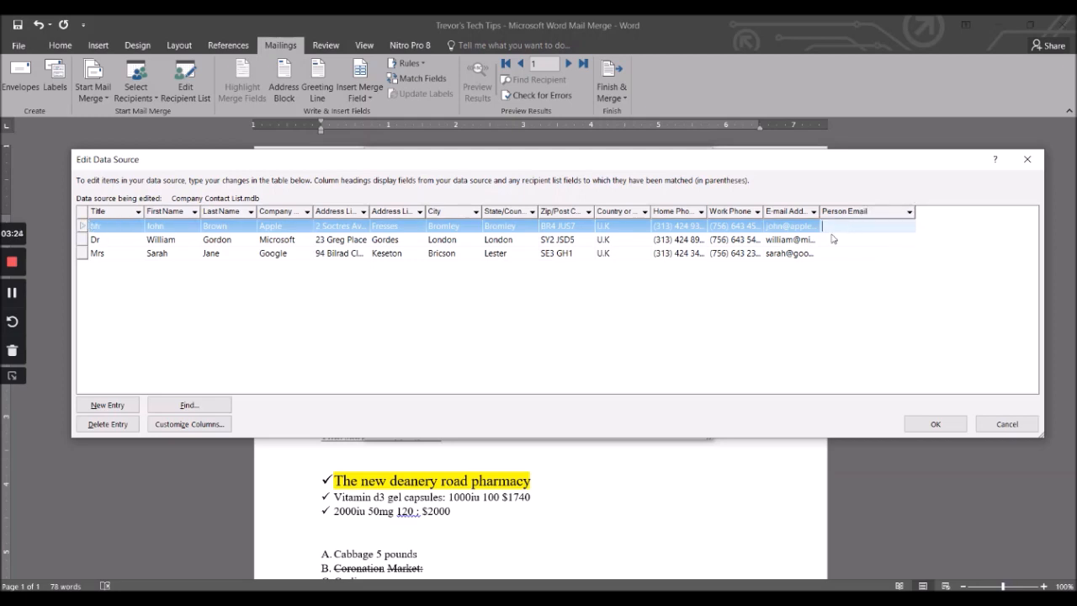
{"action": "left_click_drag", "start_coordinate": [818, 211], "coordinate": [849, 212]}
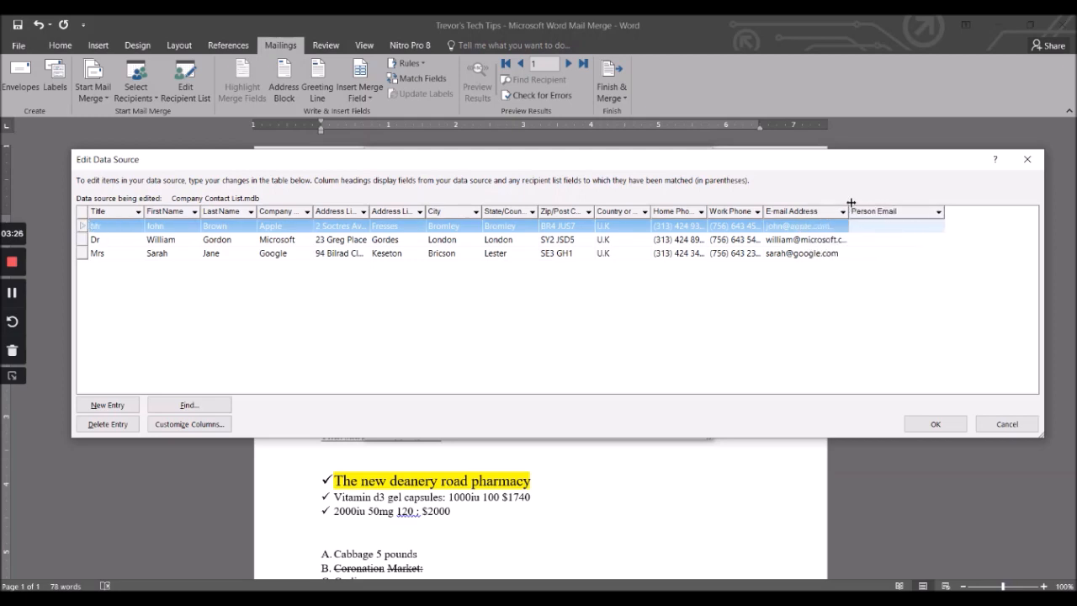
{"action": "left_click", "coordinate": [625, 239]}
{"action": "left_click", "coordinate": [620, 239]}
{"action": "double_click", "coordinate": [611, 239]}
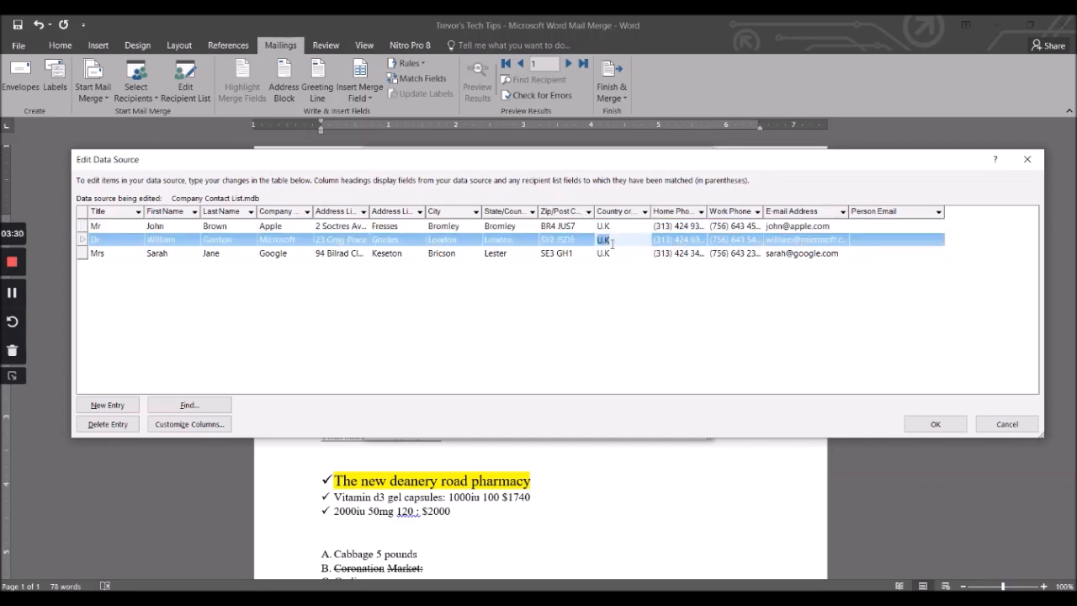
{"action": "left_click", "coordinate": [618, 240]}
{"action": "left_click_drag", "start_coordinate": [705, 212], "coordinate": [745, 211]}
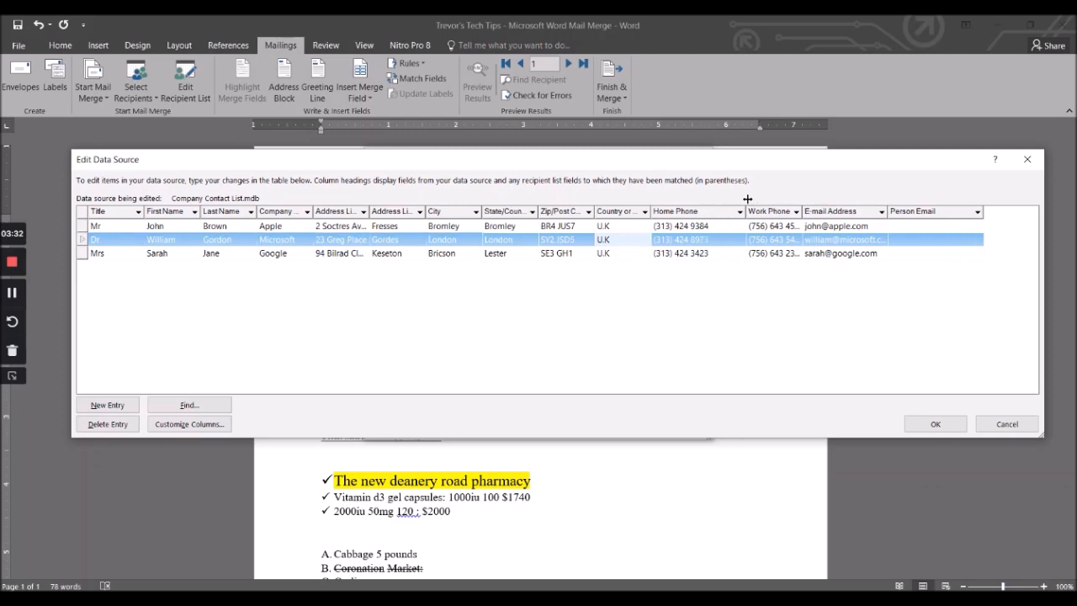
{"action": "left_click", "coordinate": [717, 240]}
{"action": "type", "text": "tgr"}
{"action": "type", "text": "tgtrtgrtrgrt"}
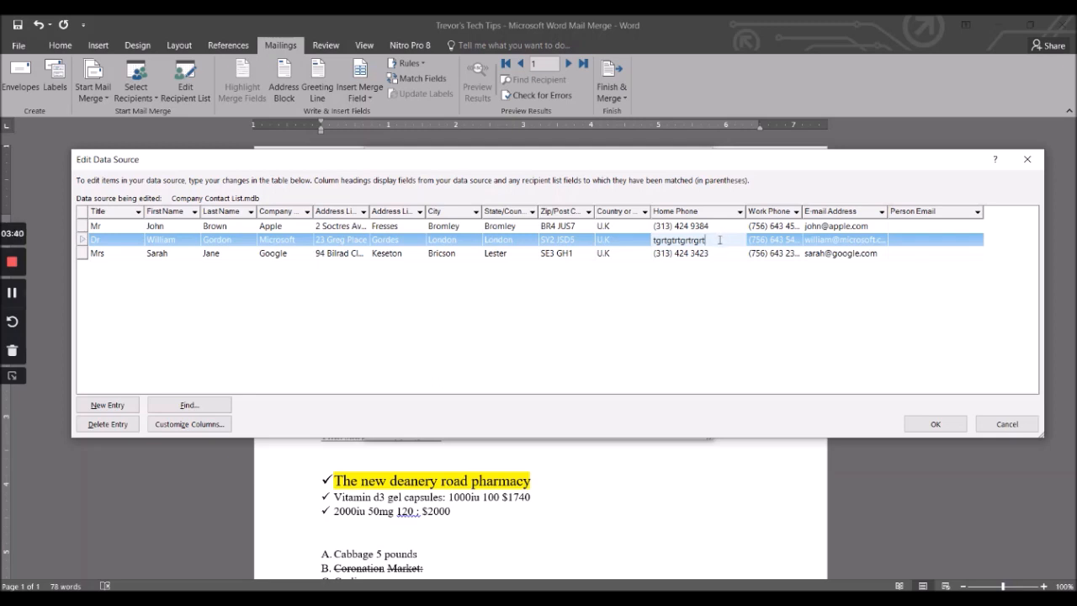
{"action": "key", "text": "Escape"}
{"action": "left_click", "coordinate": [715, 241]}
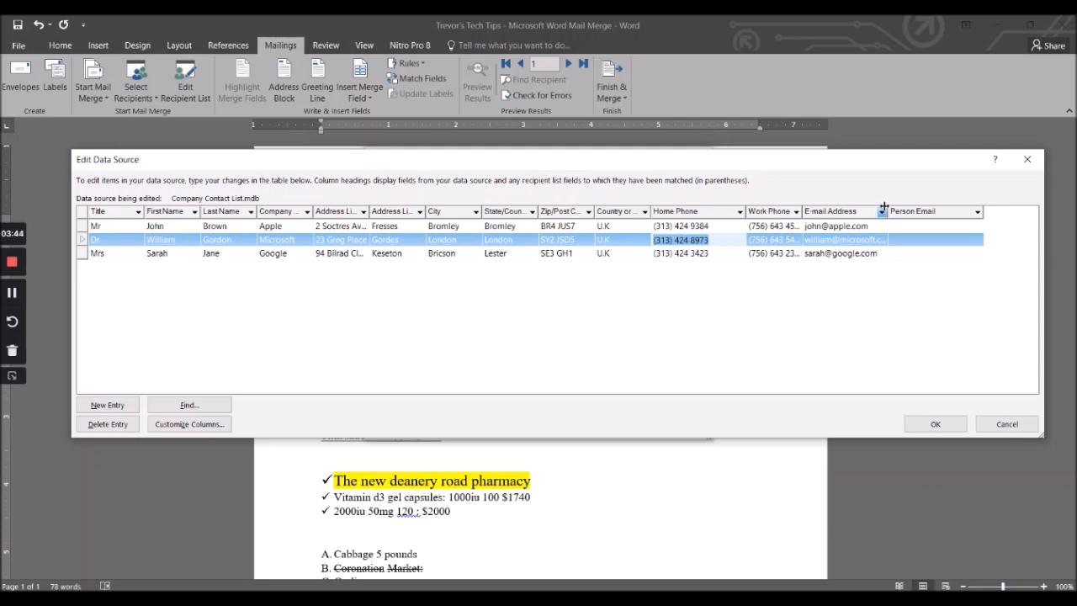
Widen the Work Phone column and save the changes to Company Contact List.mdb, closing the recipient list
{"action": "left_click_drag", "start_coordinate": [802, 211], "coordinate": [840, 211]}
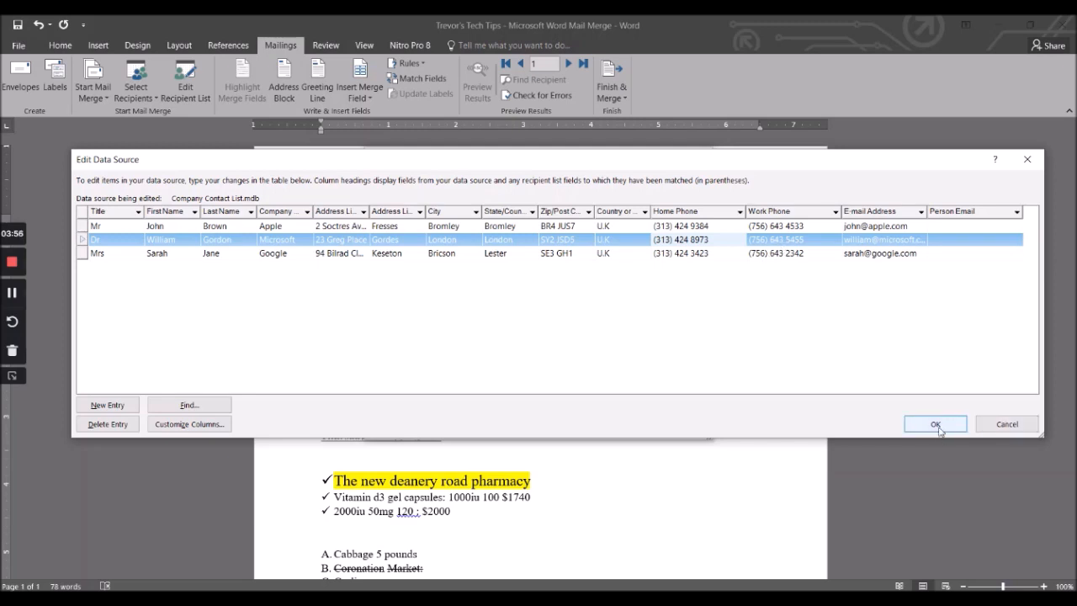
{"action": "left_click", "coordinate": [936, 424]}
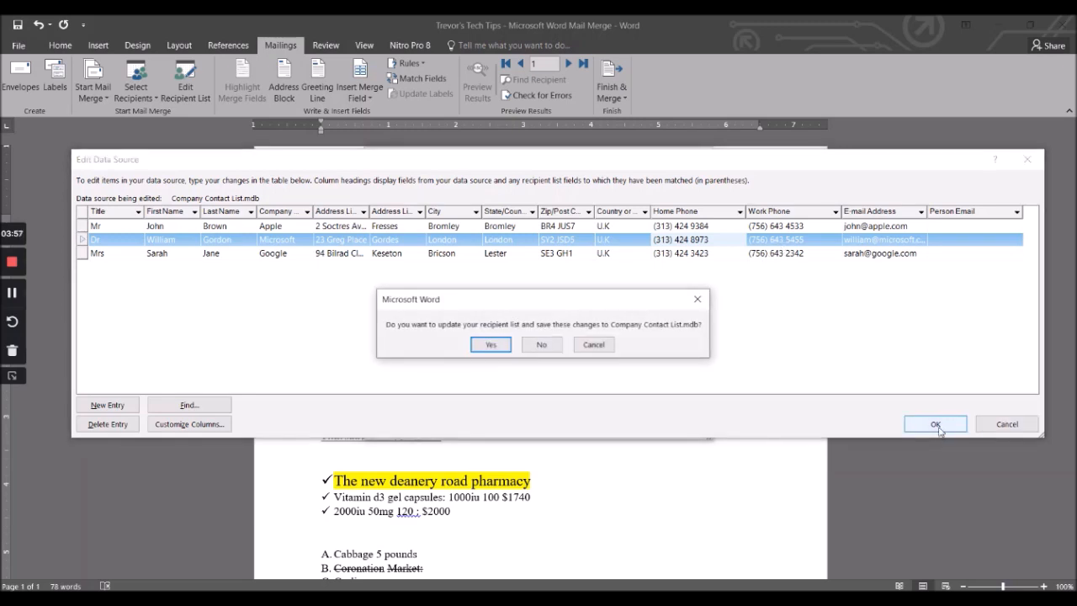
{"action": "left_click", "coordinate": [491, 345]}
{"action": "left_click", "coordinate": [439, 342]}
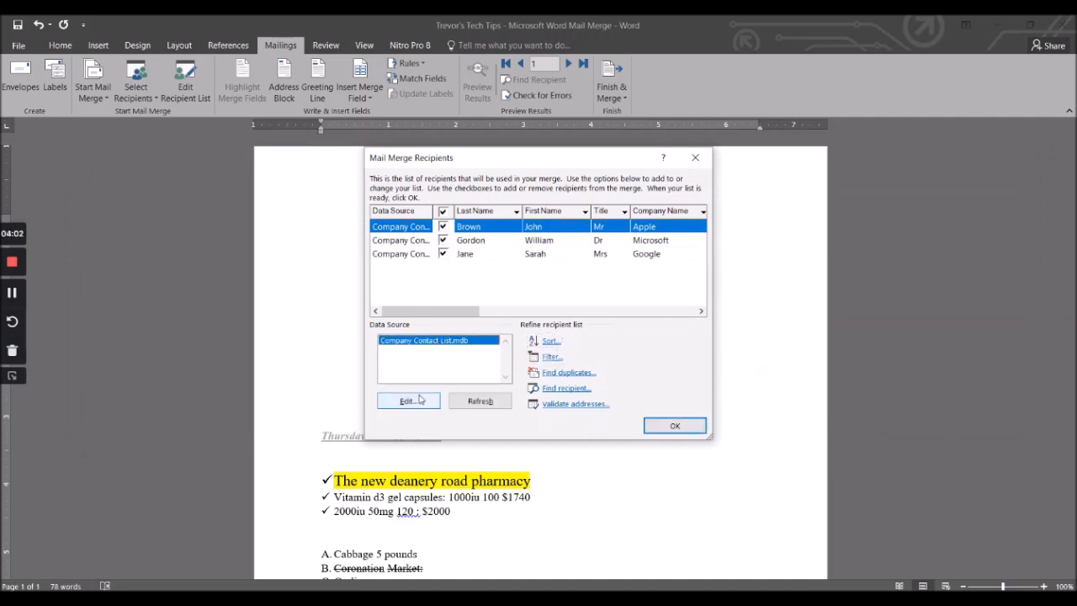
{"action": "left_click", "coordinate": [676, 427]}
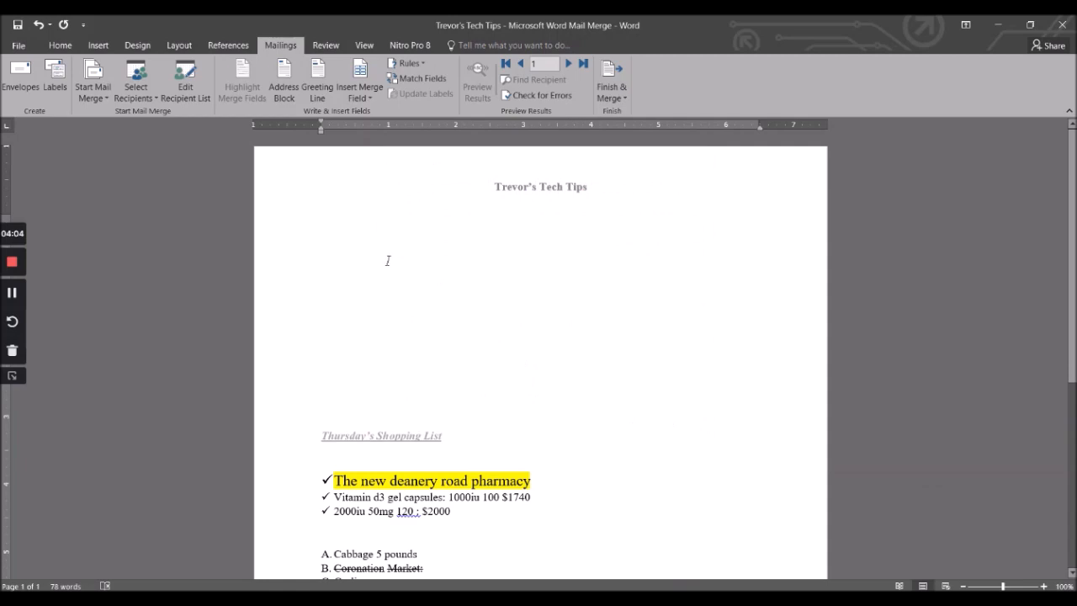
Reopen the recipient list and its Company Contact List.mdb data source to review the entries, and close both without changes
{"action": "left_click", "coordinate": [185, 94]}
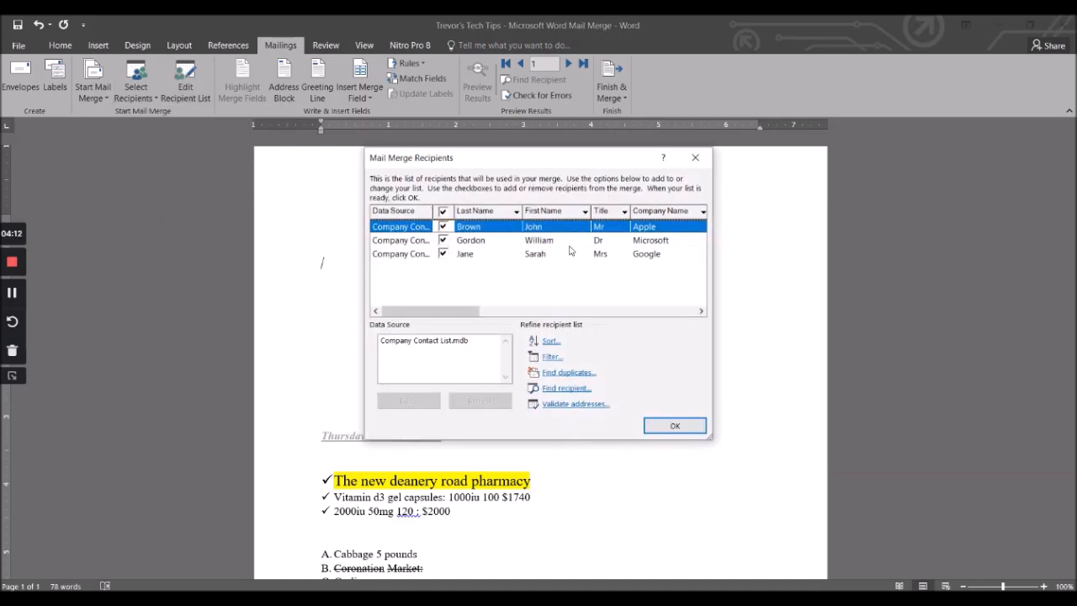
{"action": "left_click", "coordinate": [495, 256]}
{"action": "left_click", "coordinate": [425, 341]}
{"action": "left_click", "coordinate": [408, 401]}
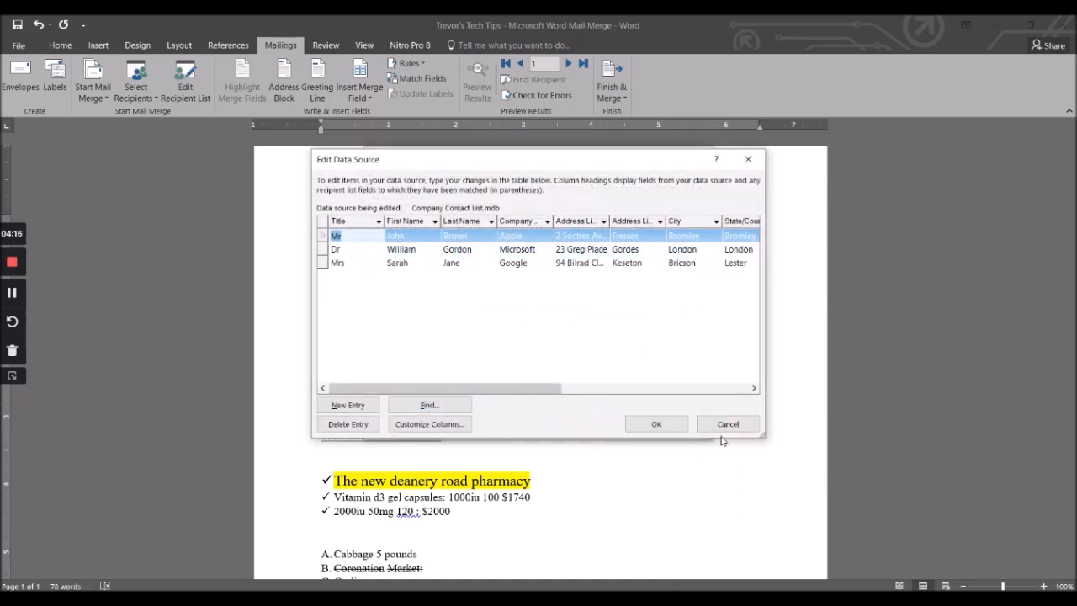
{"action": "left_click", "coordinate": [725, 424]}
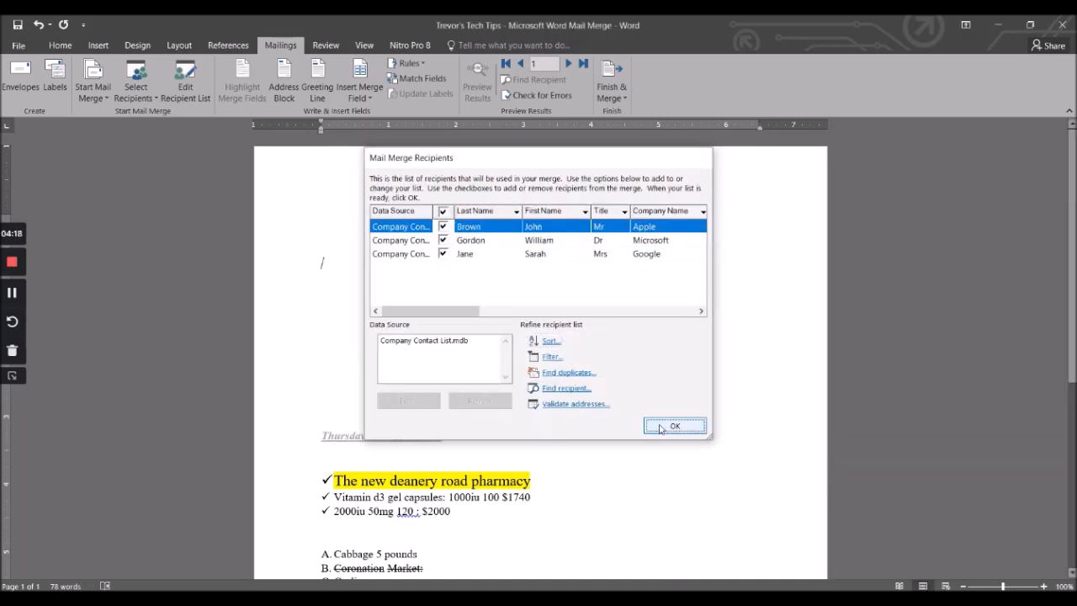
{"action": "left_click", "coordinate": [674, 426]}
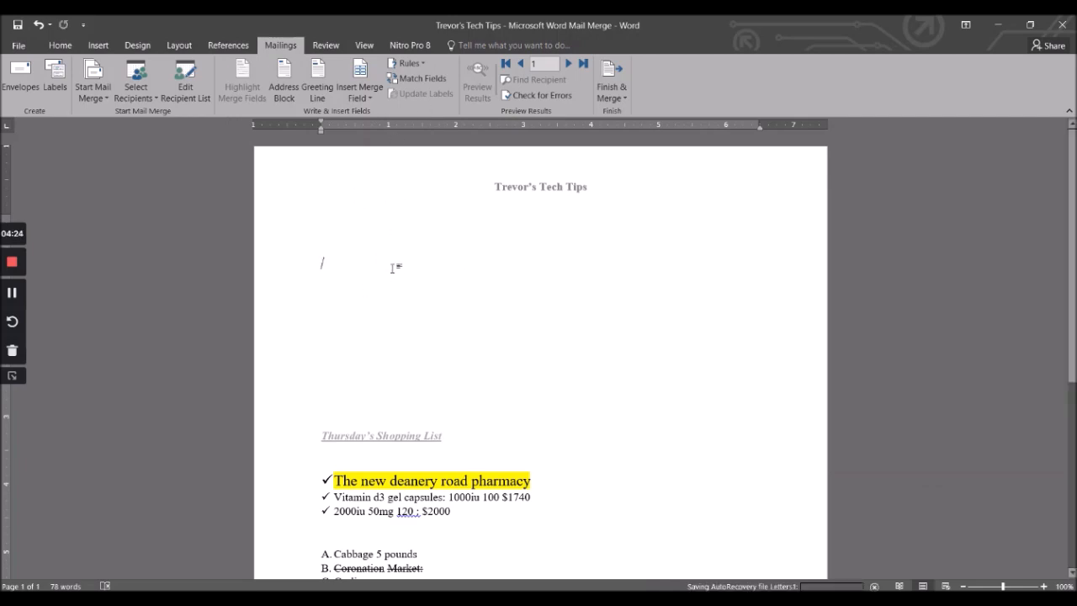
Insert the Title and First_Name merge fields on the empty line above the Thursday's Shopping List heading
{"action": "scroll", "coordinate": [447, 278], "scroll_direction": "down", "scroll_amount": 5}
{"action": "scroll", "coordinate": [447, 278], "scroll_direction": "down", "scroll_amount": 1}
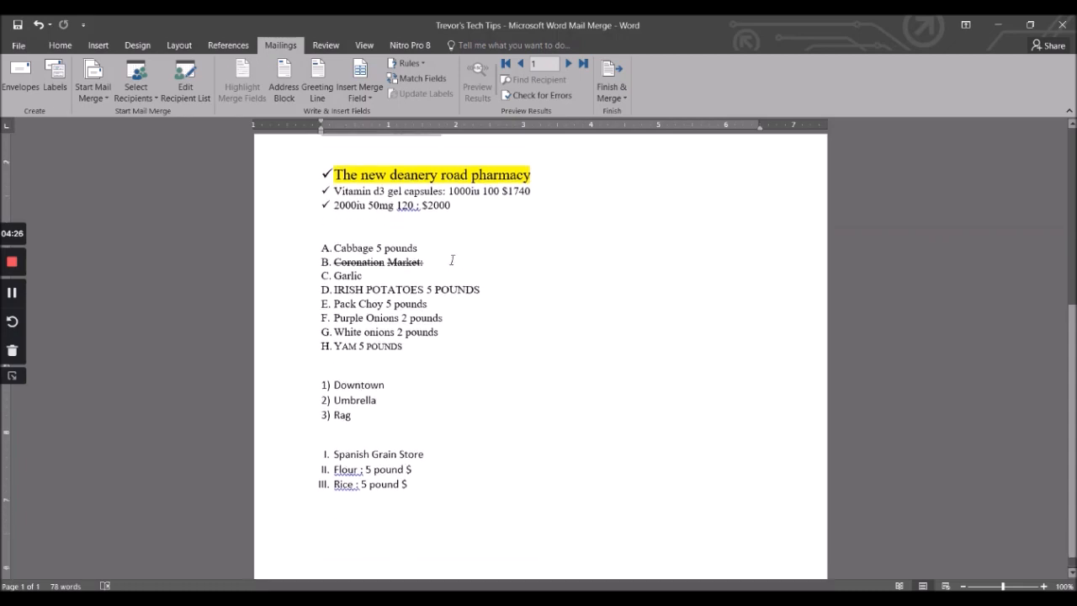
{"action": "scroll", "coordinate": [447, 278], "scroll_direction": "up", "scroll_amount": 5}
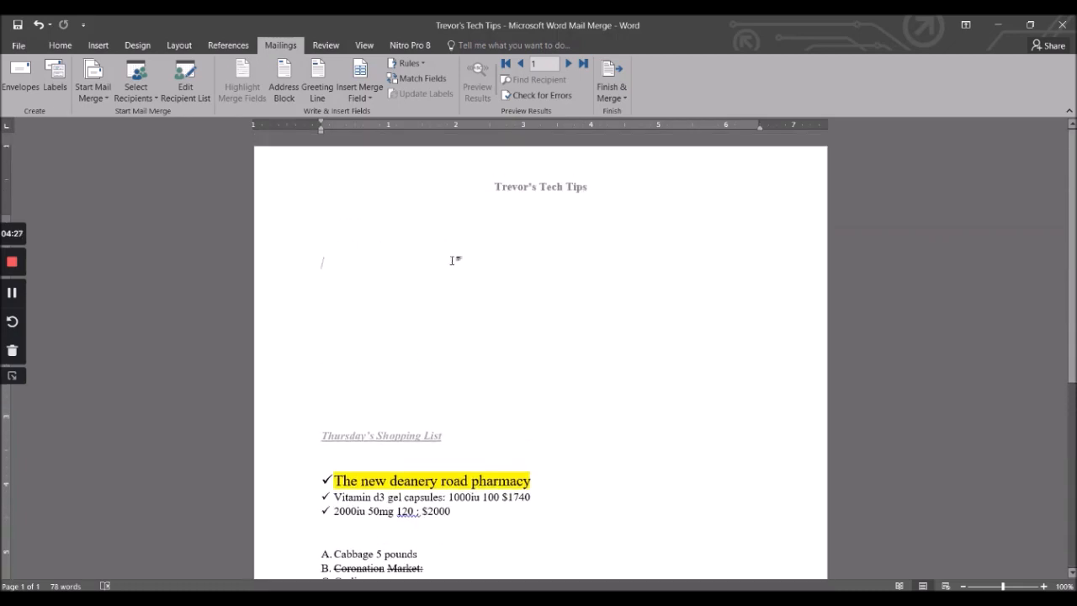
{"action": "left_click", "coordinate": [375, 103]}
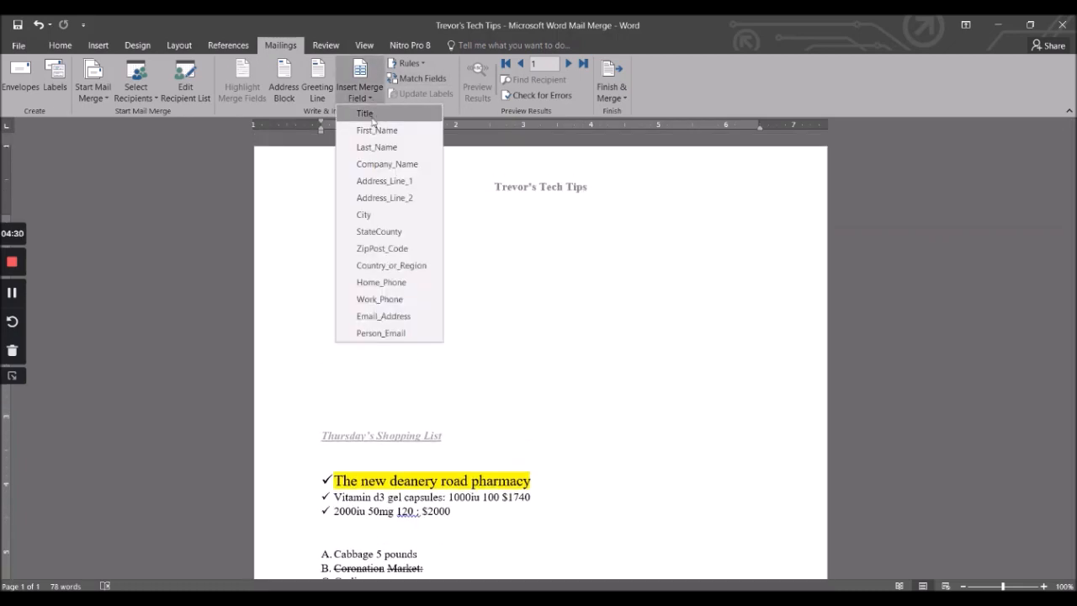
{"action": "left_click", "coordinate": [366, 114]}
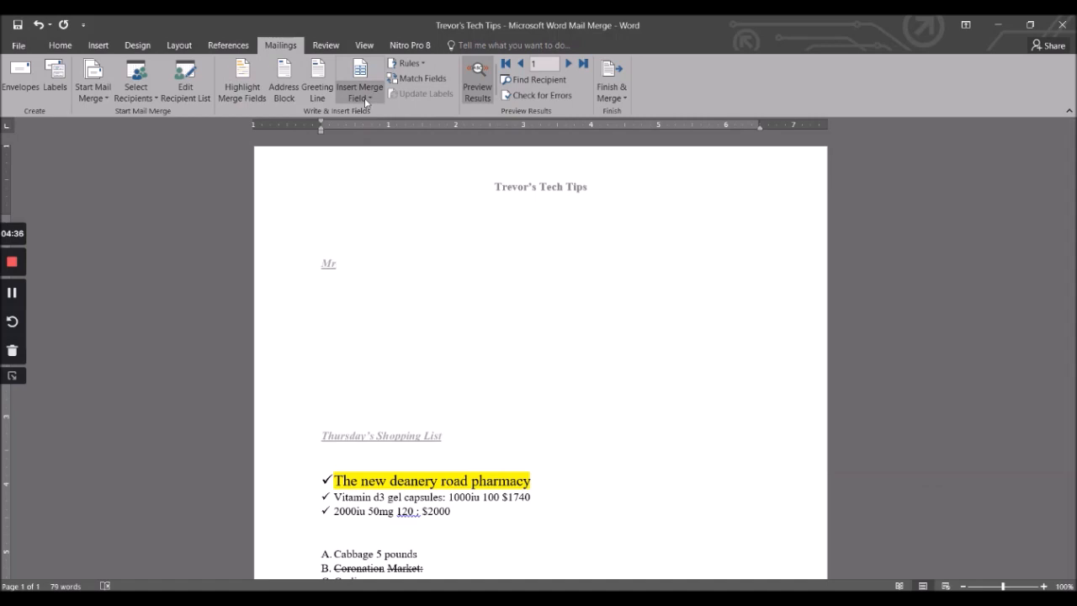
{"action": "left_click", "coordinate": [373, 99]}
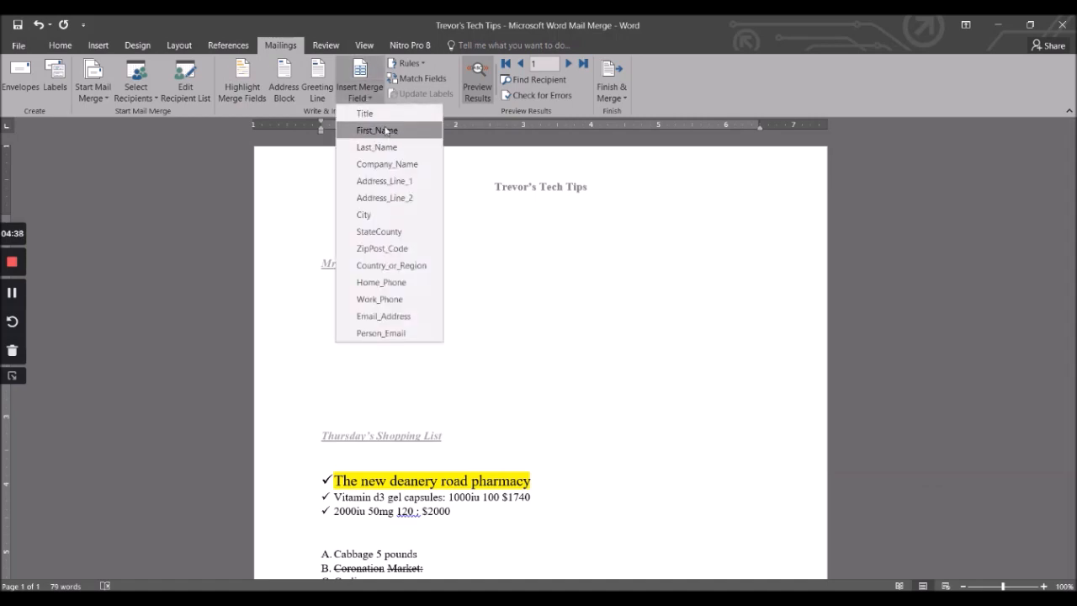
{"action": "left_click", "coordinate": [385, 131]}
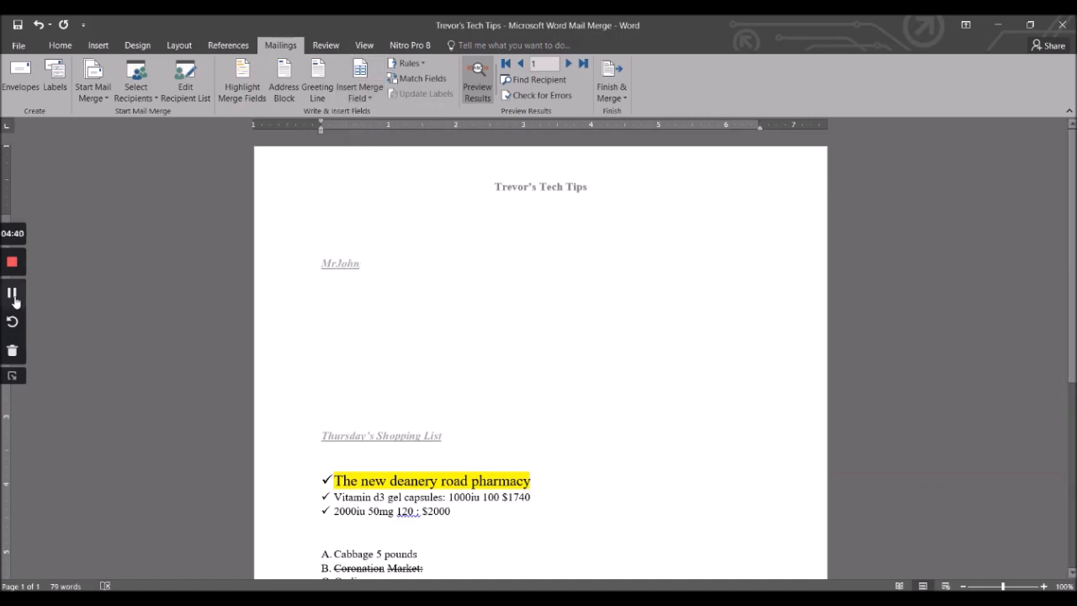
Try adding a space between the Title and First_Name merge fields, and undo the edits back to the Title field alone
{"action": "left_click", "coordinate": [337, 269]}
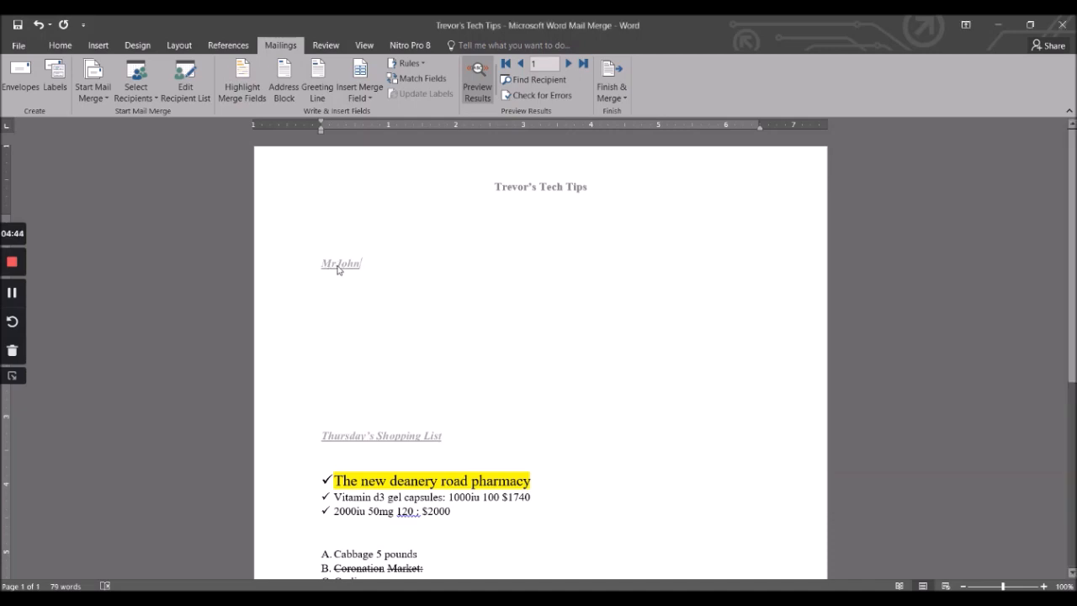
{"action": "left_click_drag", "start_coordinate": [338, 269], "coordinate": [357, 263]}
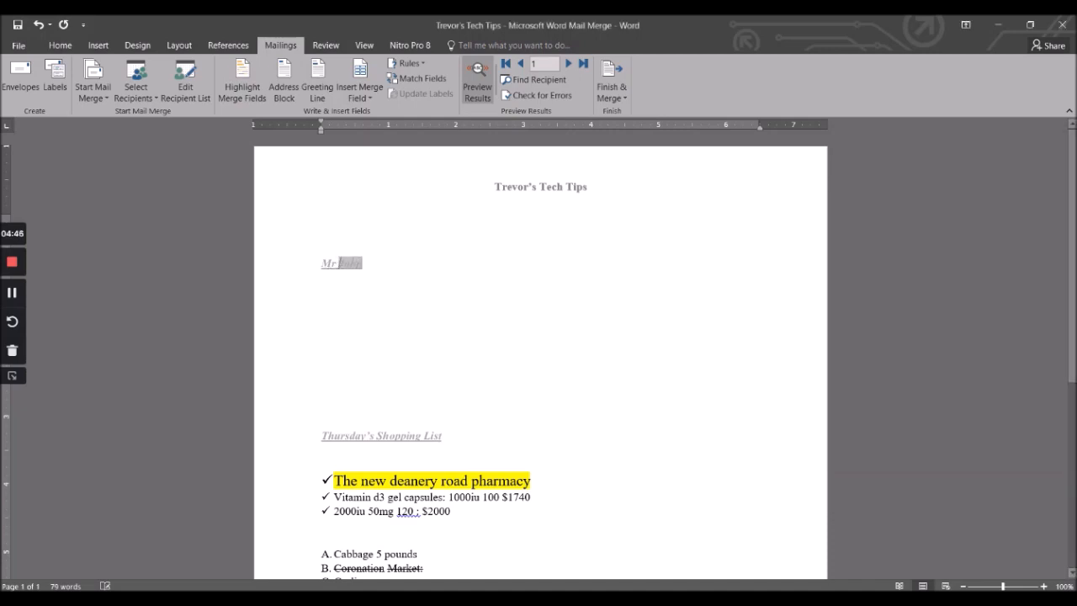
{"action": "left_click", "coordinate": [365, 264]}
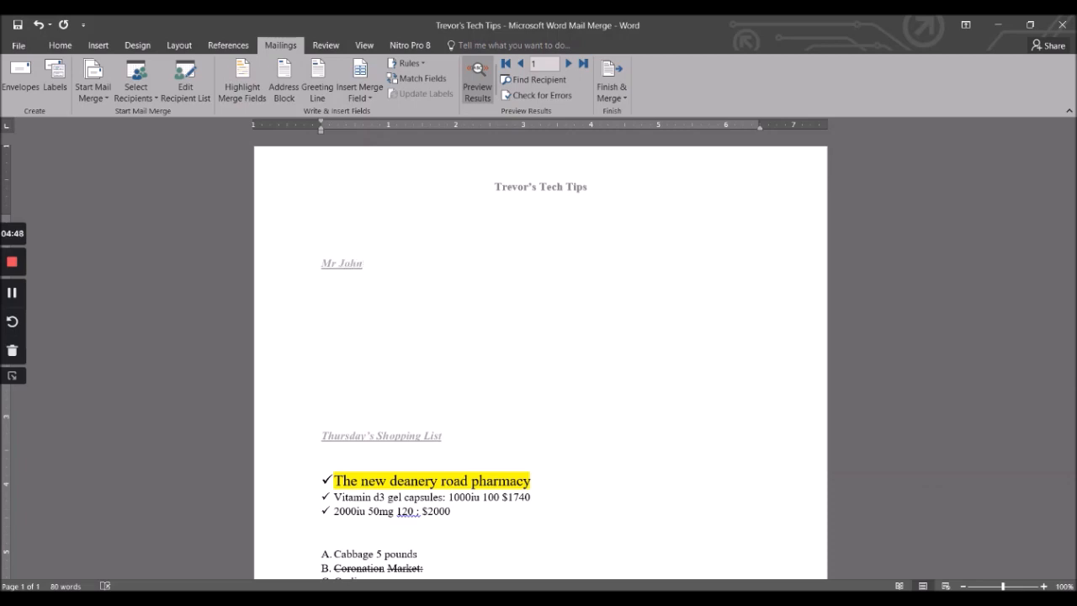
{"action": "left_click", "coordinate": [38, 25]}
{"action": "left_click", "coordinate": [37, 25]}
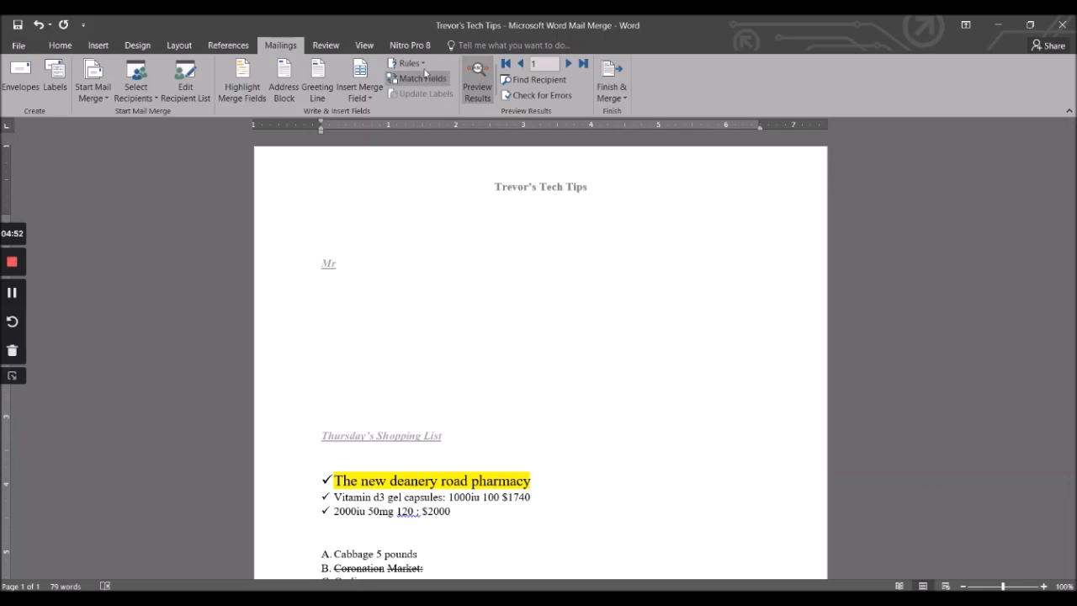
Insert the First_Name and Last_Name merge fields after the Title field, separated by spaces, and start a new line
{"action": "left_click", "coordinate": [370, 97]}
{"action": "left_click", "coordinate": [391, 131]}
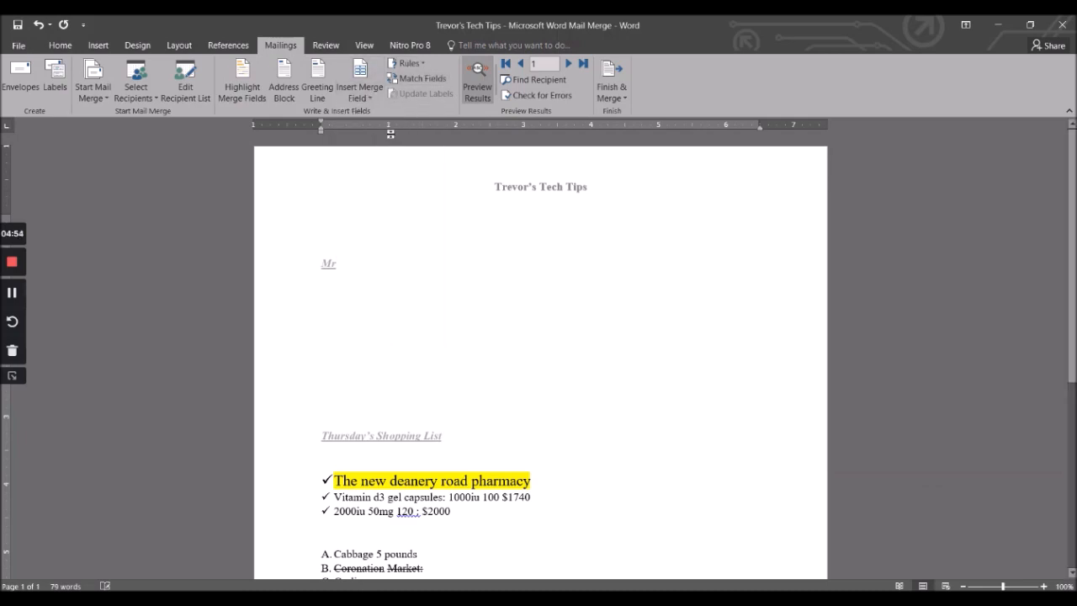
{"action": "left_click_drag", "start_coordinate": [367, 266], "coordinate": [323, 263]}
{"action": "left_click", "coordinate": [364, 266]}
{"action": "left_click", "coordinate": [369, 94]}
{"action": "left_click", "coordinate": [378, 147]}
{"action": "key", "text": "Return"}
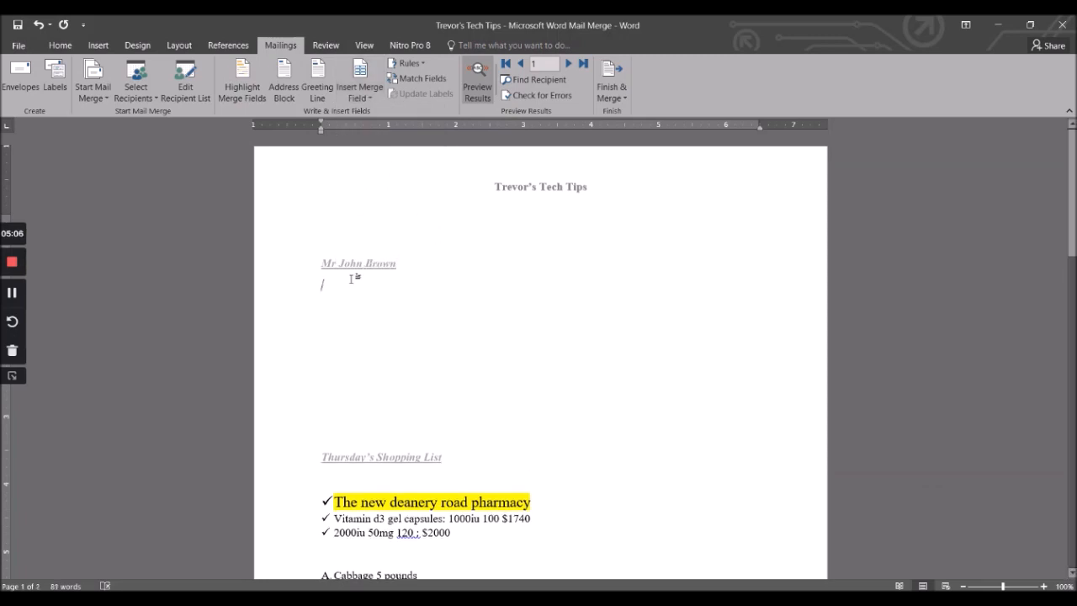
Add a line above the recipient's name and insert the Company_Name merge field on it
{"action": "double_click", "coordinate": [325, 264]}
{"action": "left_click", "coordinate": [322, 264]}
{"action": "key", "text": "Return"}
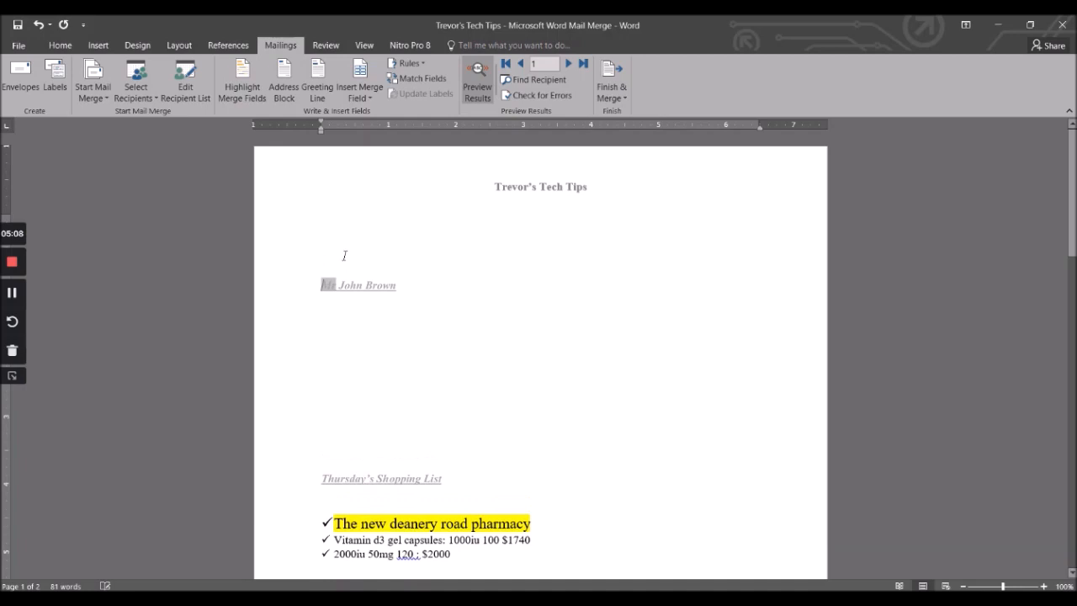
{"action": "left_click", "coordinate": [360, 97]}
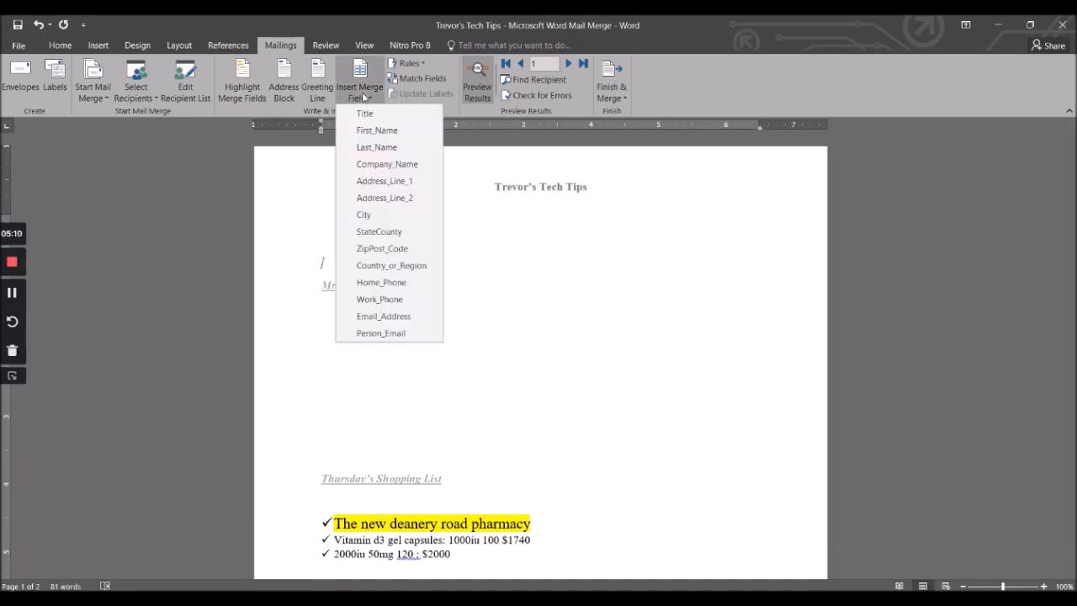
{"action": "left_click", "coordinate": [386, 164]}
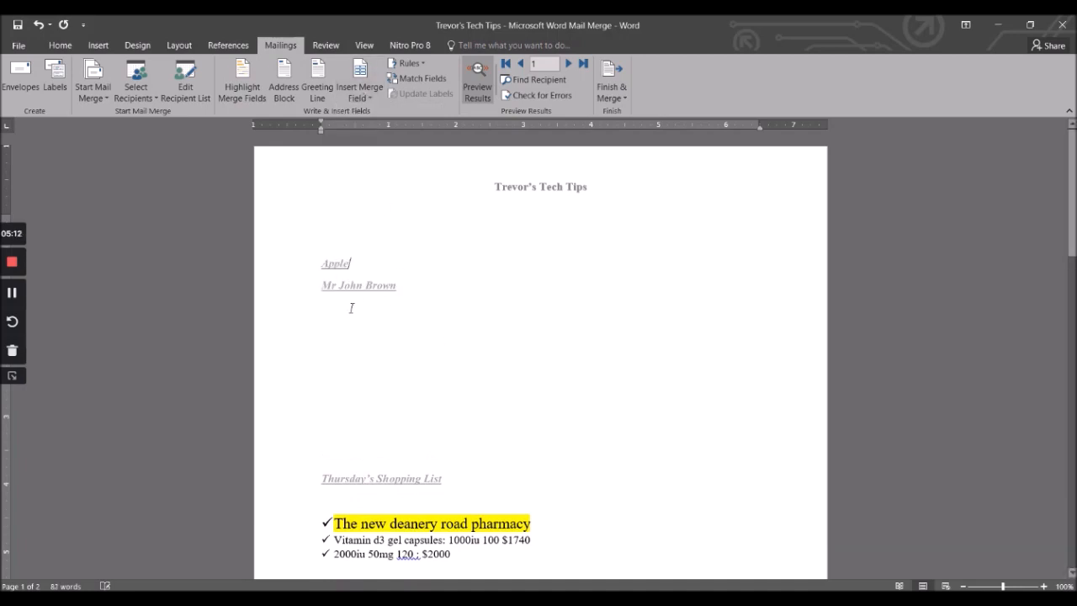
Insert the Address_Line_1 and Address_Line_2 merge fields on separate lines below the recipient's name
{"action": "left_click", "coordinate": [399, 286]}
{"action": "key", "text": "Return"}
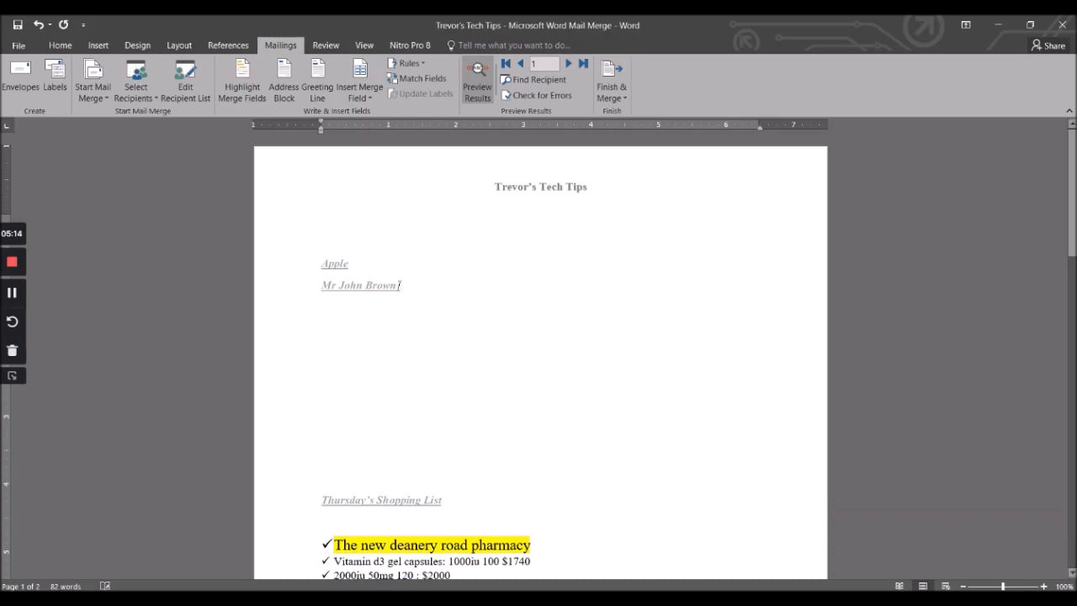
{"action": "left_click", "coordinate": [360, 98]}
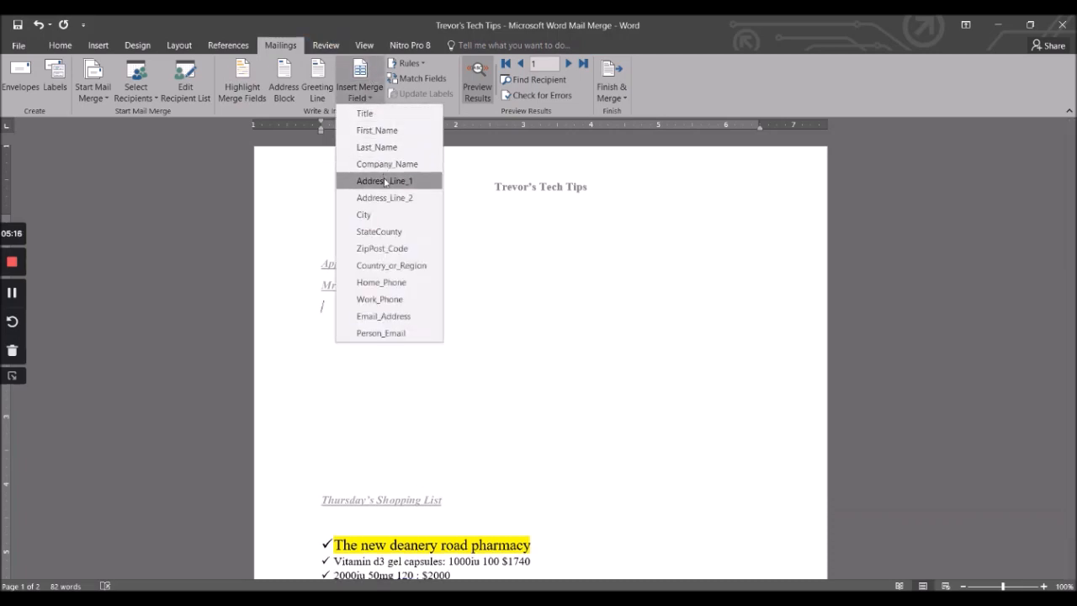
{"action": "left_click", "coordinate": [385, 182]}
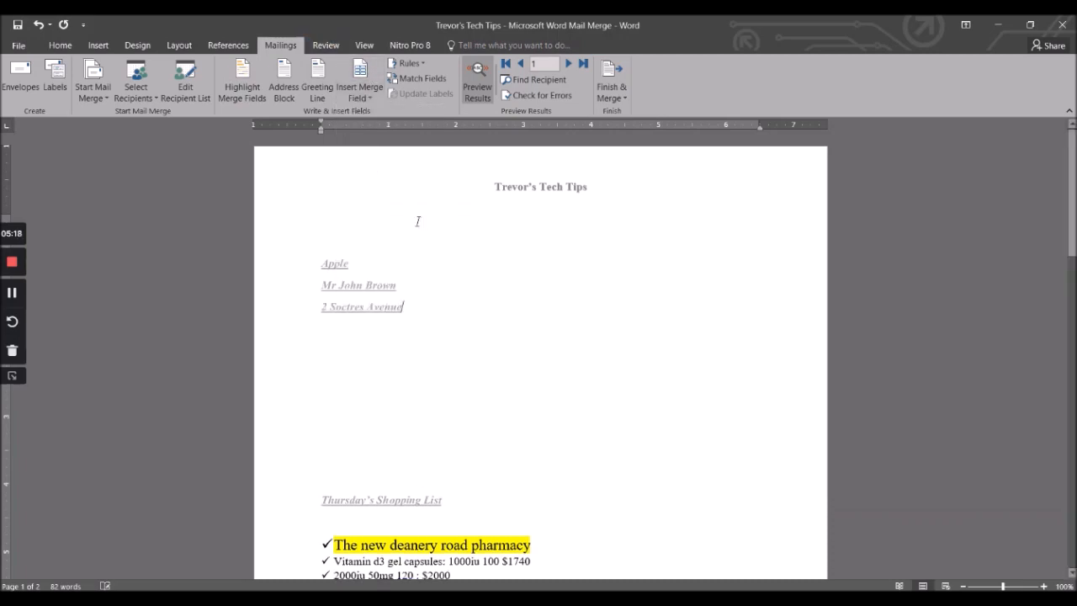
{"action": "key", "text": "Return"}
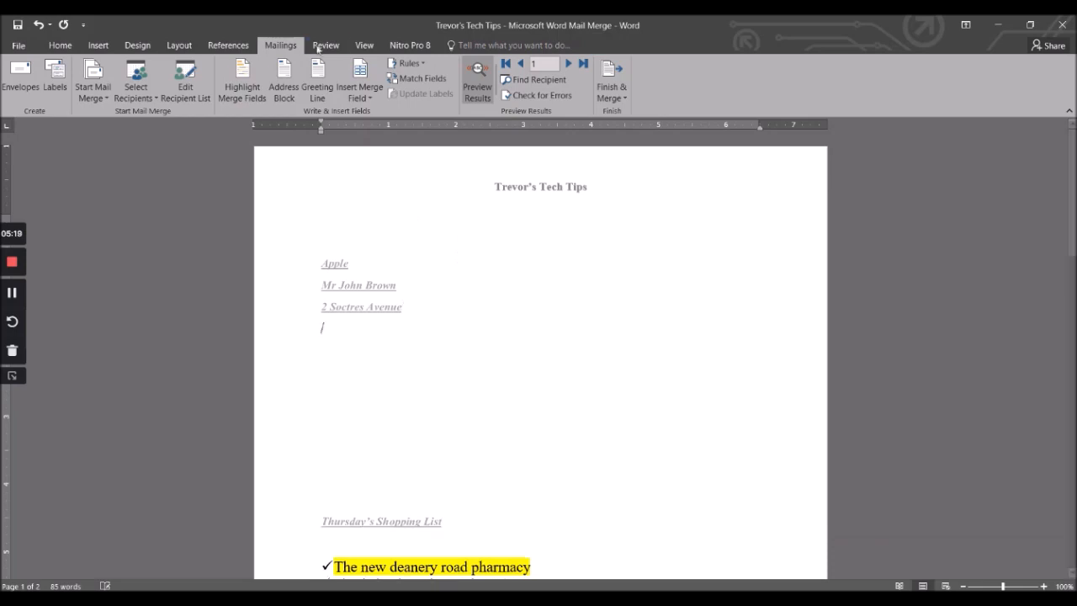
{"action": "left_click", "coordinate": [367, 95]}
{"action": "left_click", "coordinate": [398, 199]}
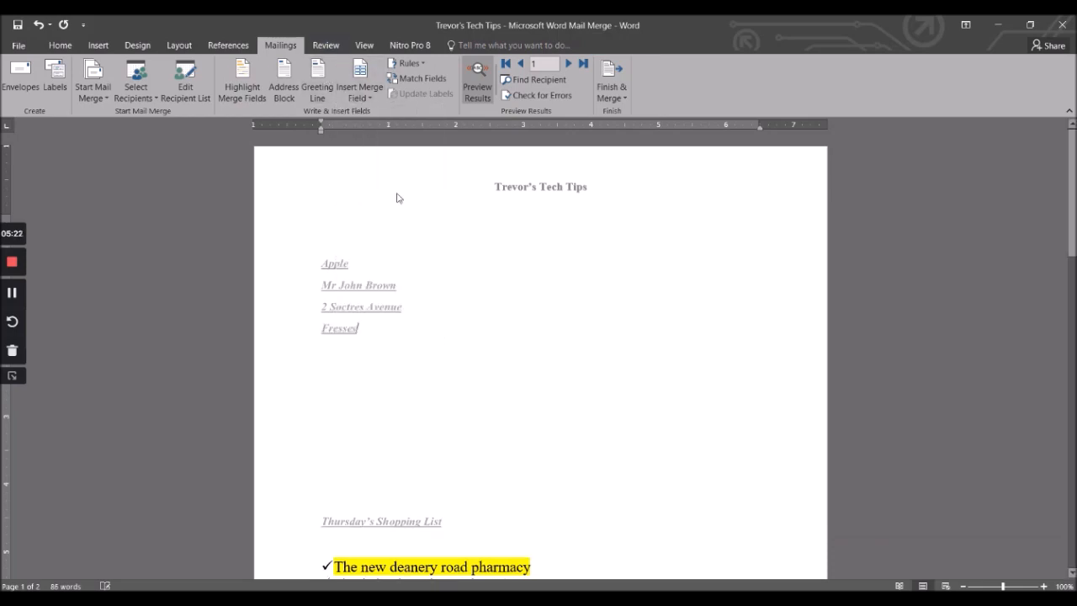
Insert the City and StateCounty merge fields on one new line below the address lines, separated by a comma
{"action": "key", "text": "Return"}
{"action": "left_click", "coordinate": [360, 91]}
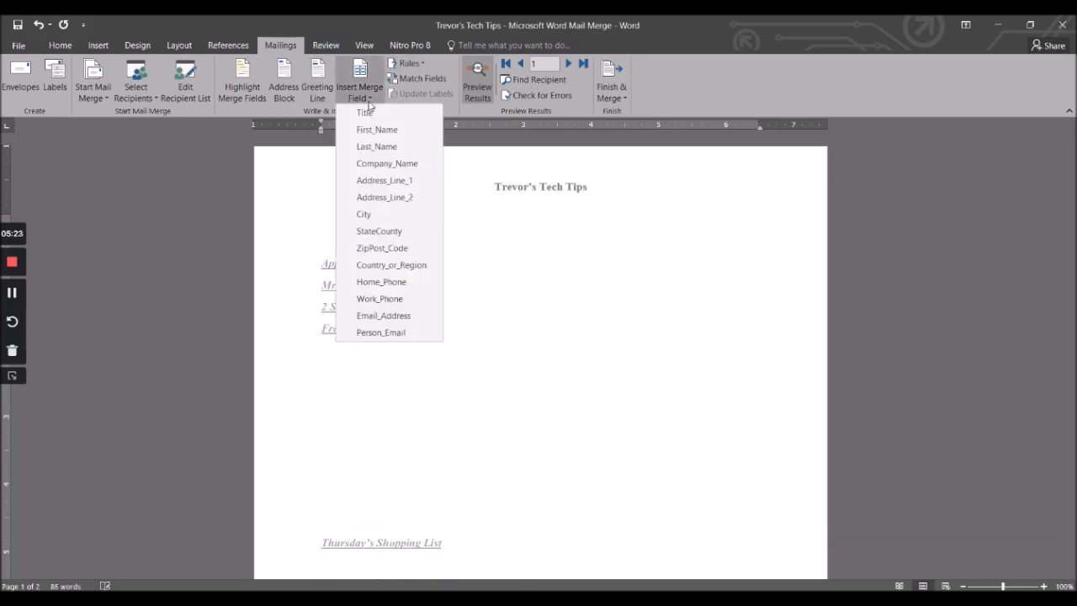
{"action": "left_click", "coordinate": [388, 217]}
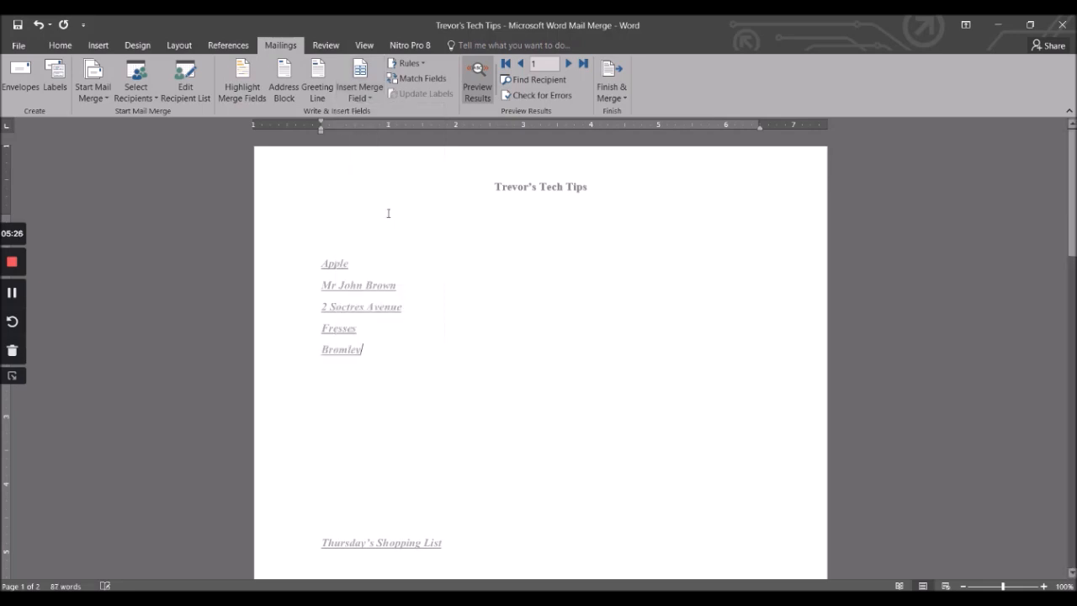
{"action": "key", "text": "Return"}
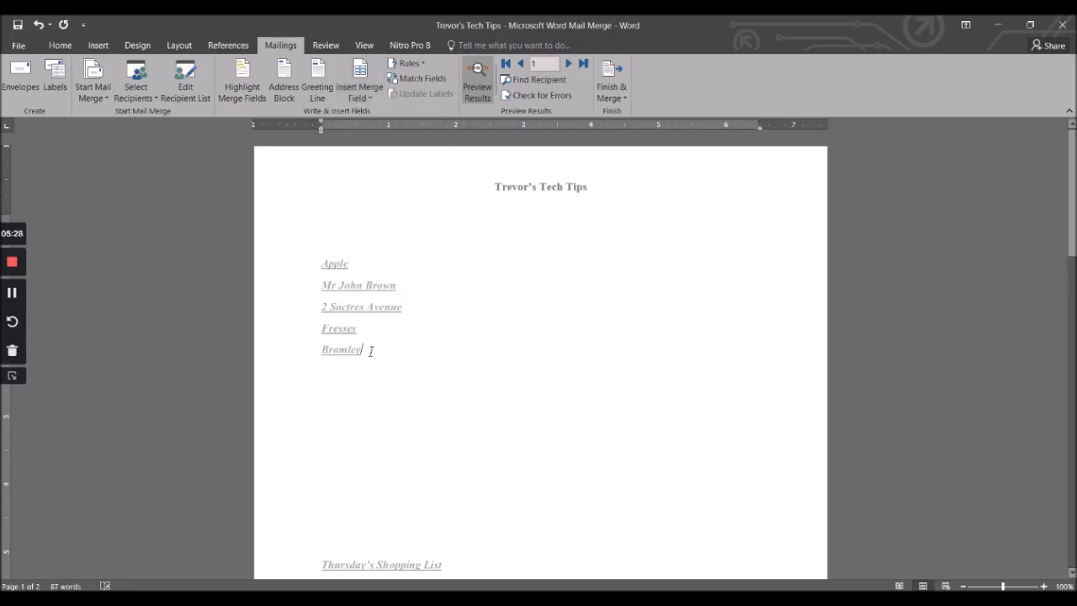
{"action": "left_click", "coordinate": [370, 91]}
{"action": "left_click", "coordinate": [399, 236]}
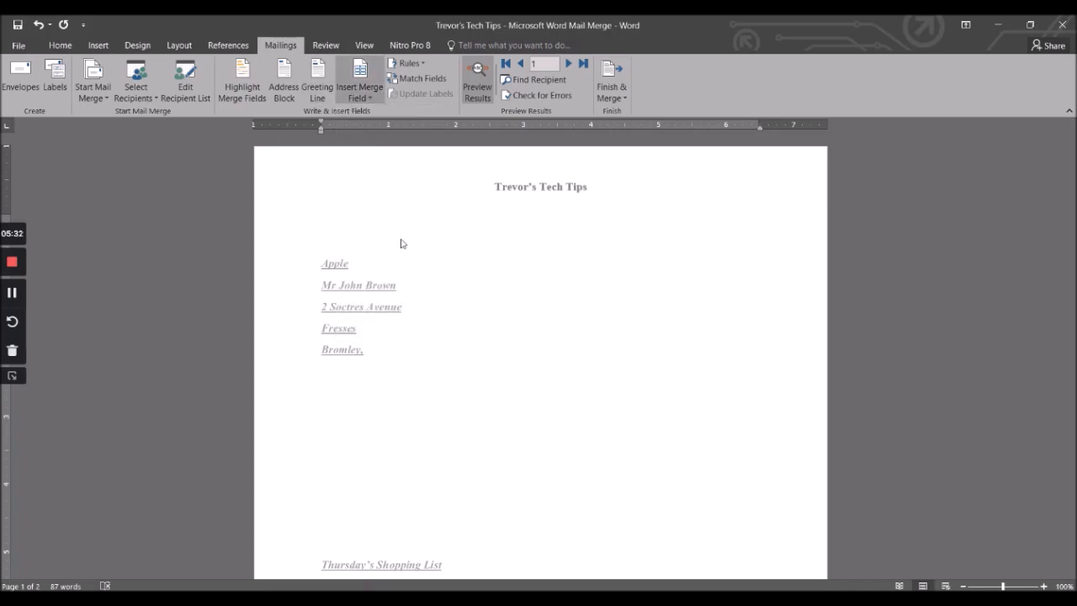
Insert the ZipPost_Code and Country_or_Region merge fields on separate new lines below the city line
{"action": "key", "text": "Return"}
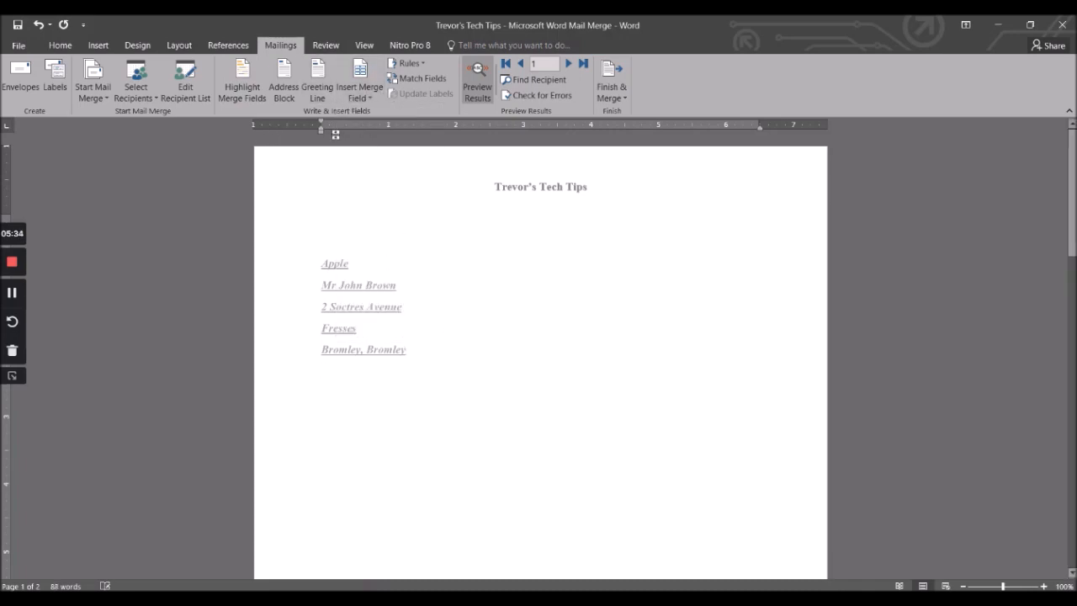
{"action": "left_click", "coordinate": [361, 89]}
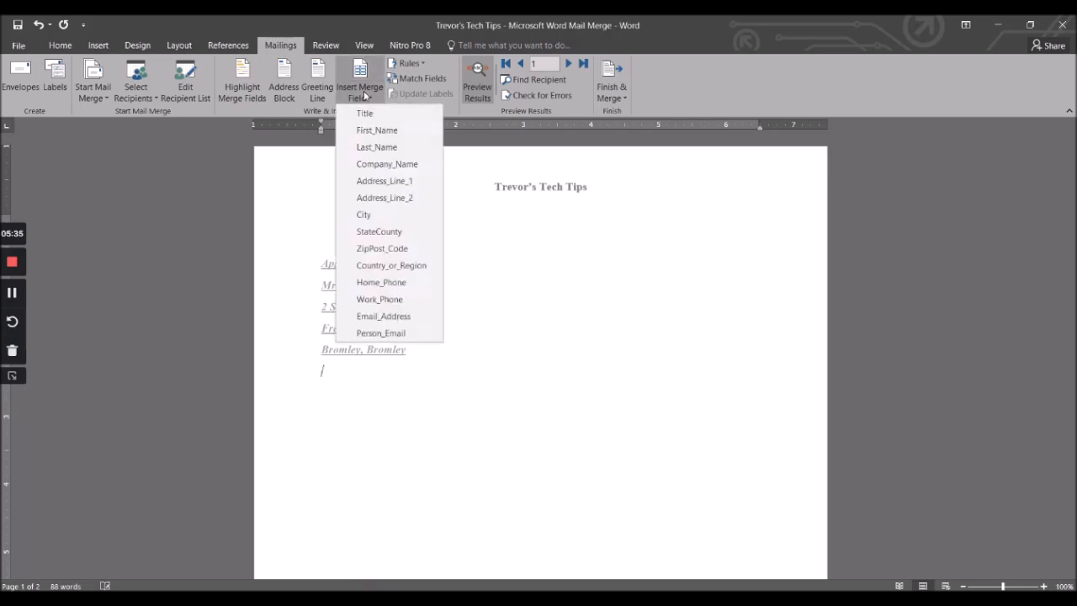
{"action": "left_click", "coordinate": [395, 250]}
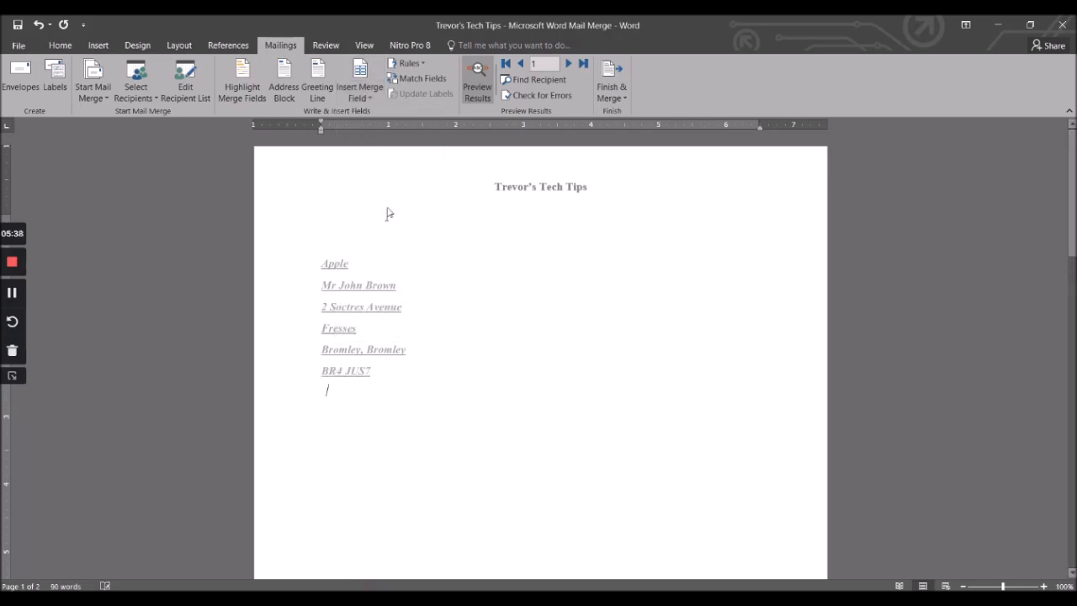
{"action": "key", "text": "Return"}
{"action": "left_click", "coordinate": [362, 91]}
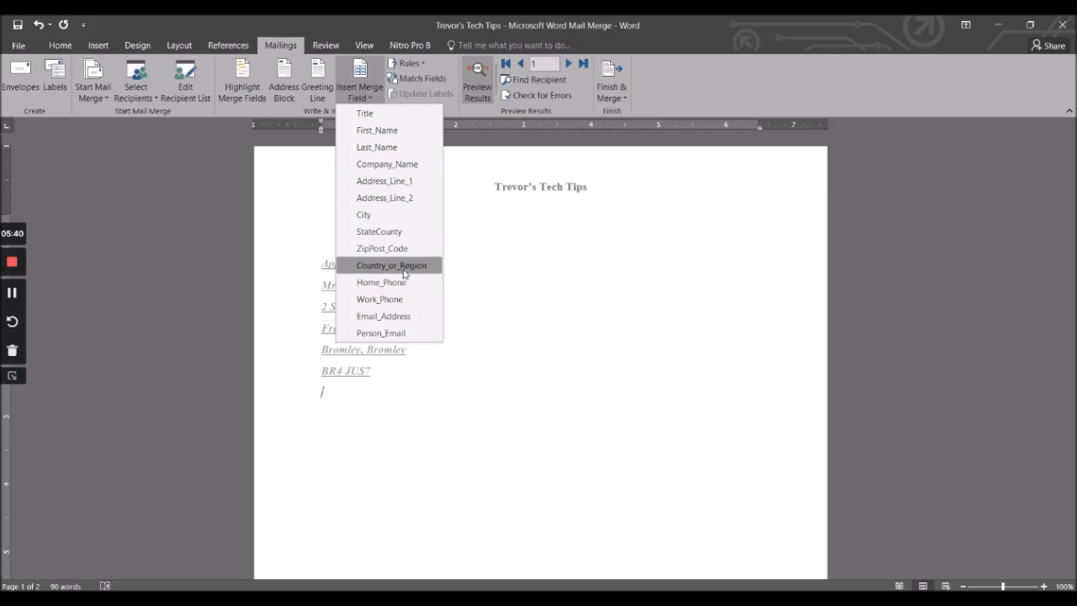
{"action": "left_click", "coordinate": [404, 273]}
Insert the Home_Phone and Work_Phone merge fields on one new line below the country, separated by a comma
{"action": "key", "text": "Return"}
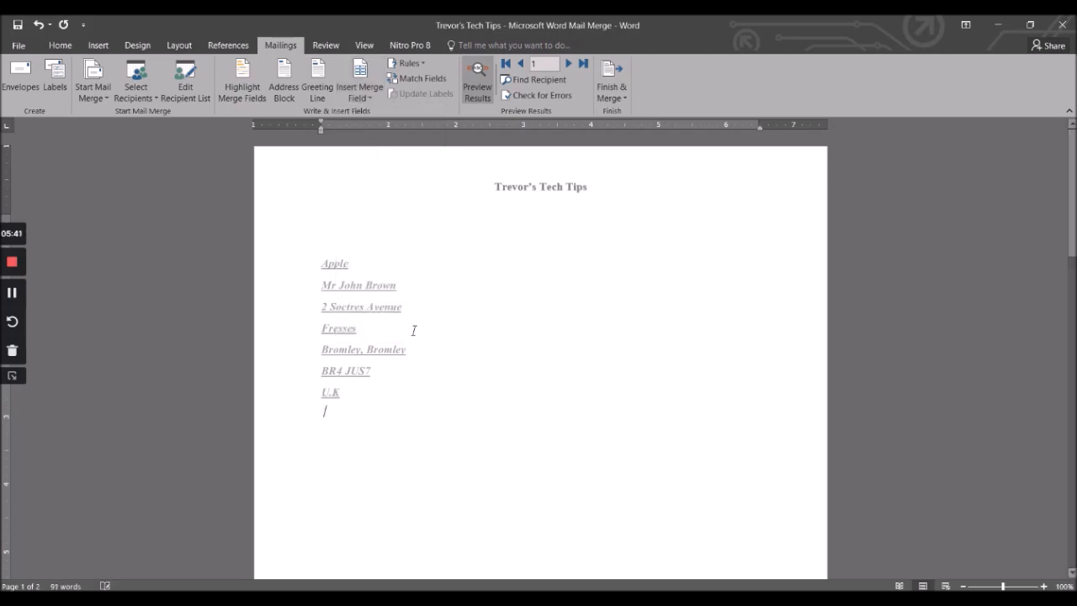
{"action": "left_click", "coordinate": [368, 94]}
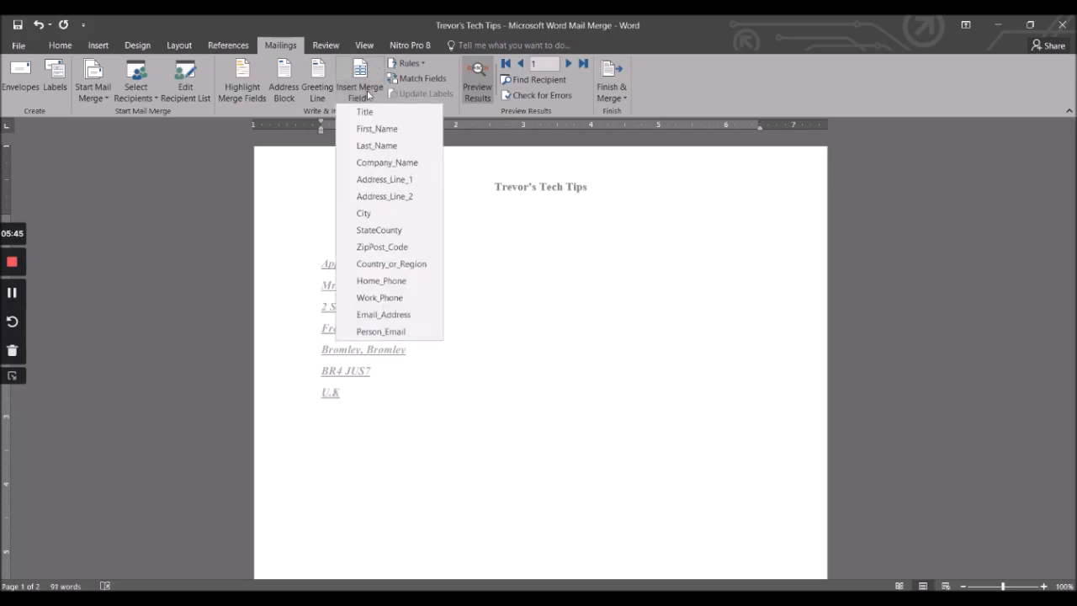
{"action": "left_click", "coordinate": [394, 282]}
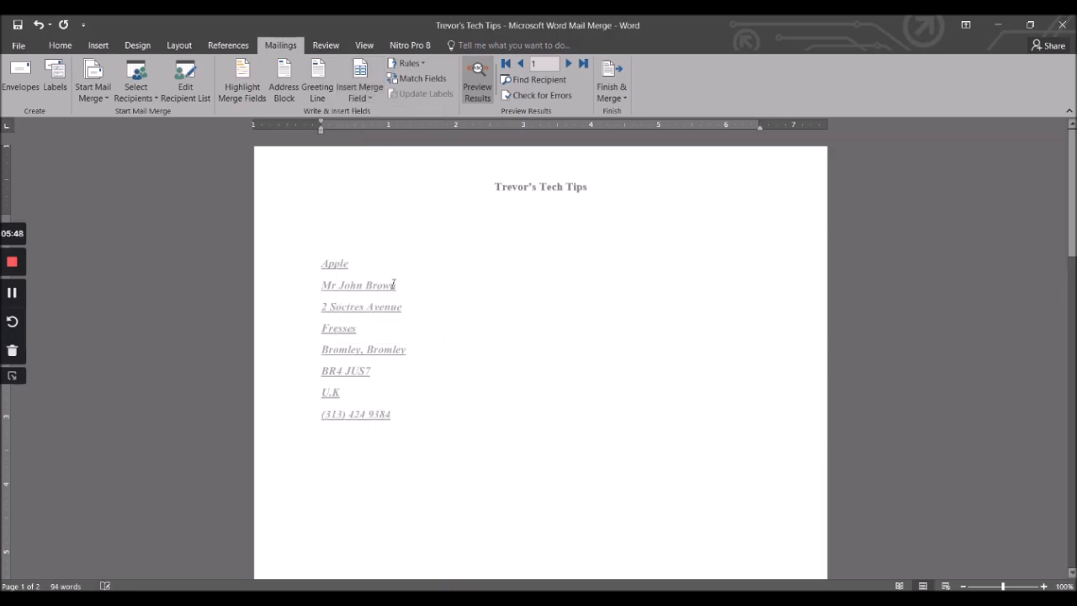
{"action": "type", "text": ","}
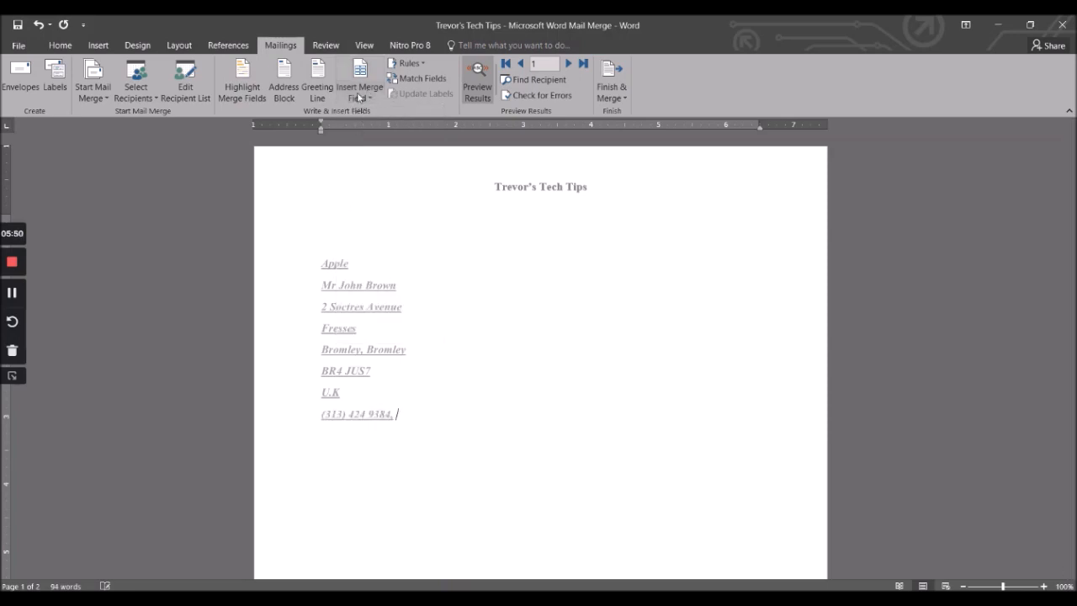
{"action": "left_click", "coordinate": [362, 93]}
{"action": "left_click", "coordinate": [379, 300]}
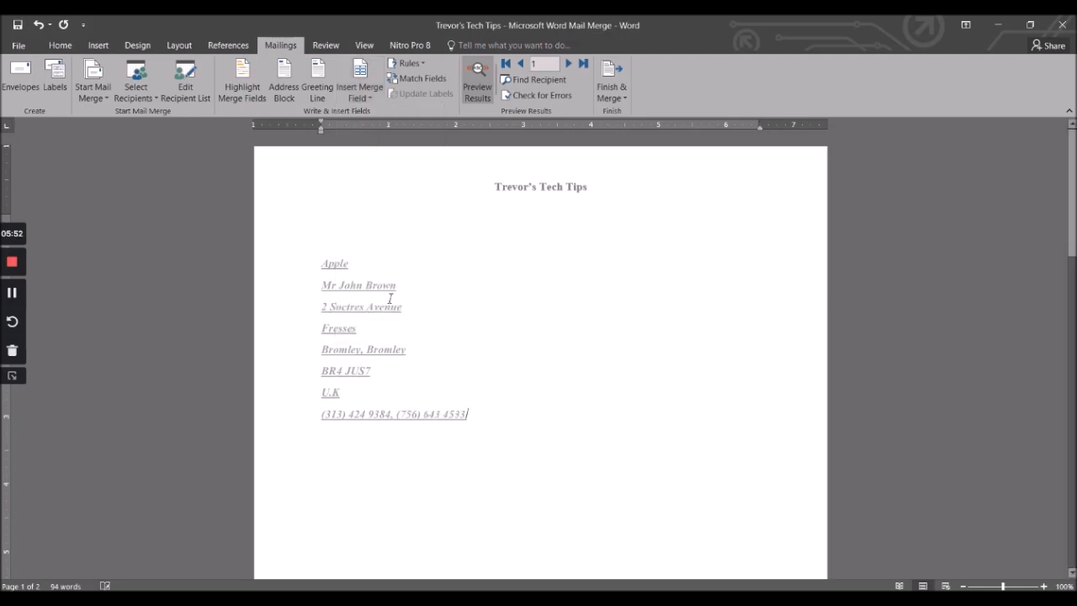
Insert the Email_Address merge field on a new line below the phone numbers and try the Person_Email field beneath it
{"action": "key", "text": "Return"}
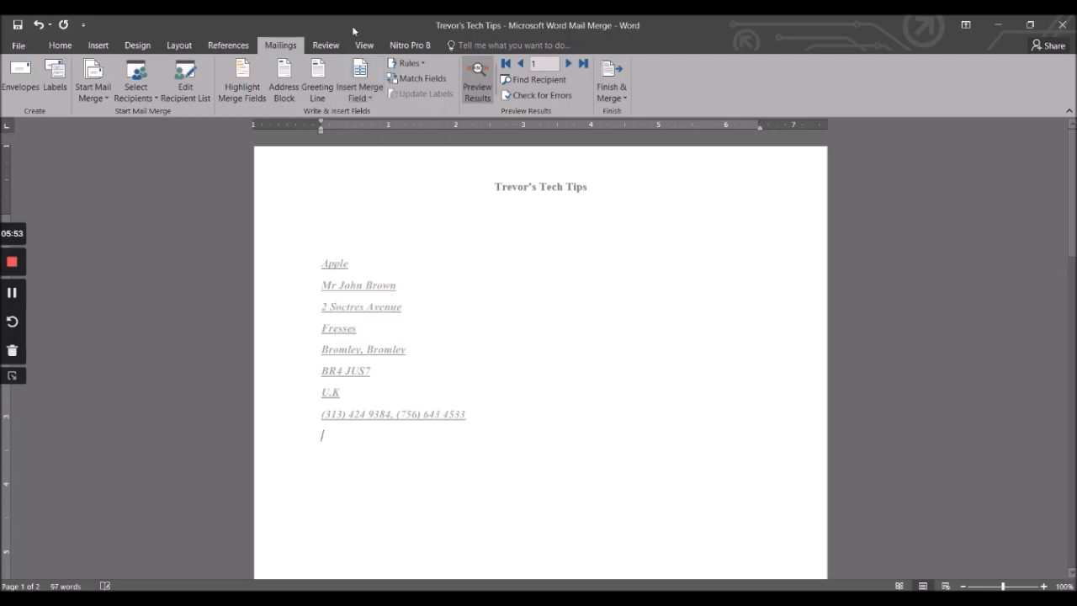
{"action": "left_click", "coordinate": [370, 98]}
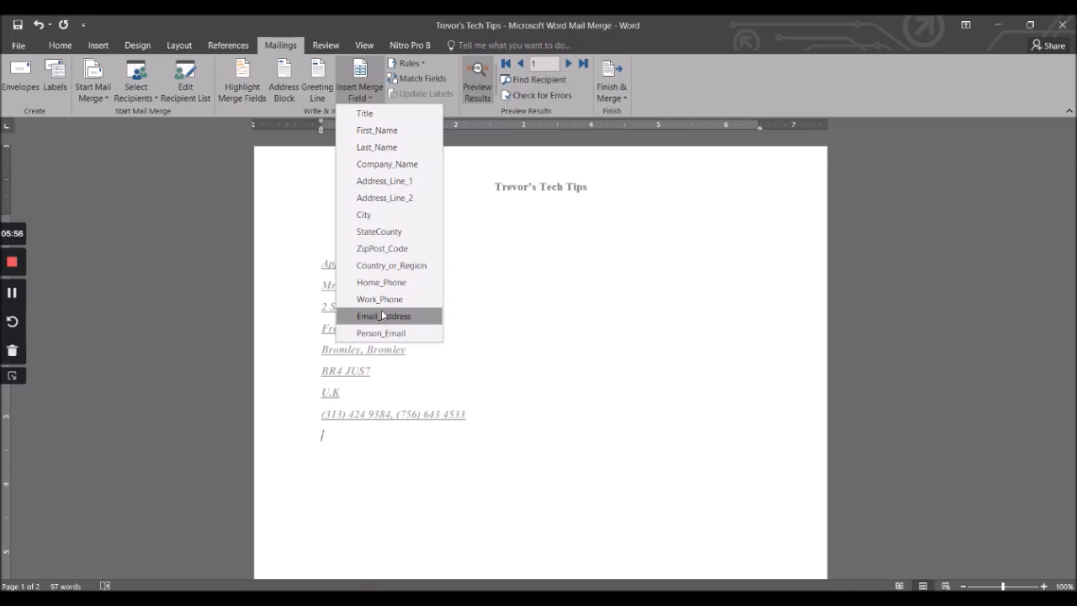
{"action": "left_click", "coordinate": [381, 314]}
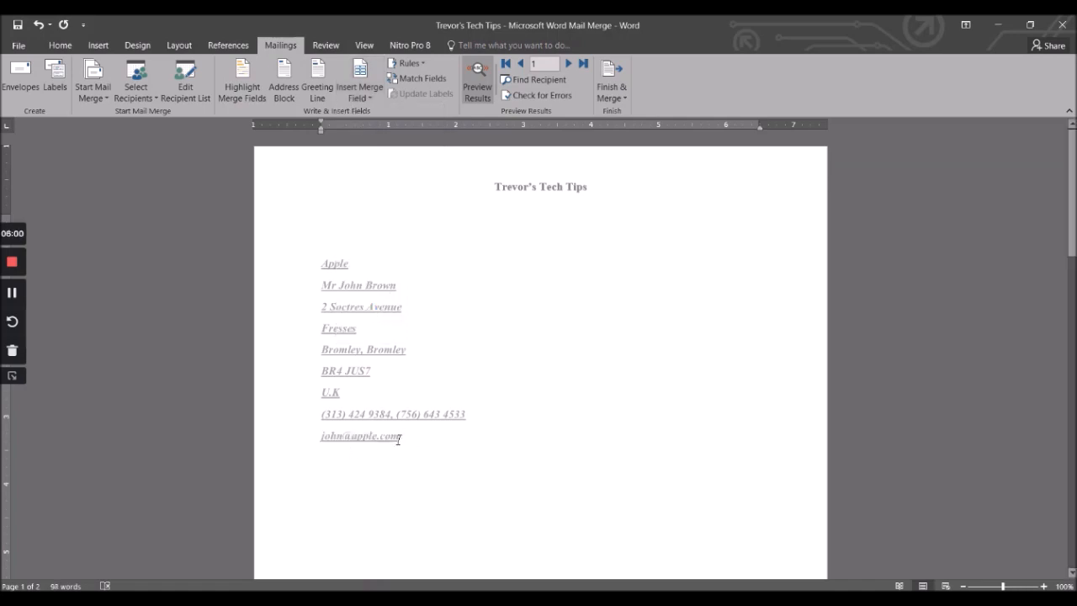
{"action": "key", "text": "Return"}
{"action": "left_click", "coordinate": [360, 94]}
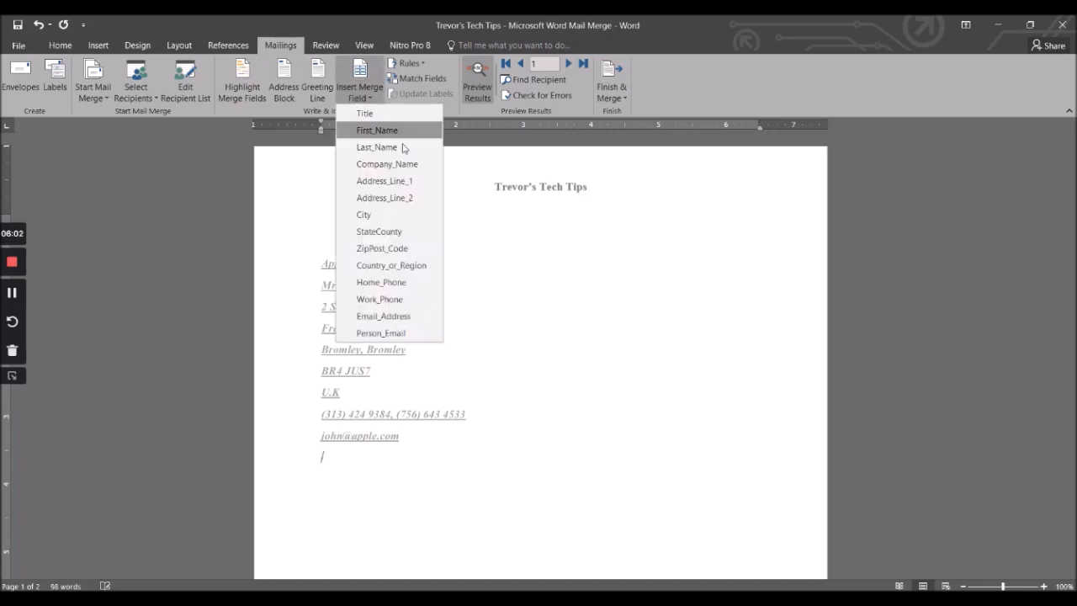
{"action": "left_click", "coordinate": [381, 333]}
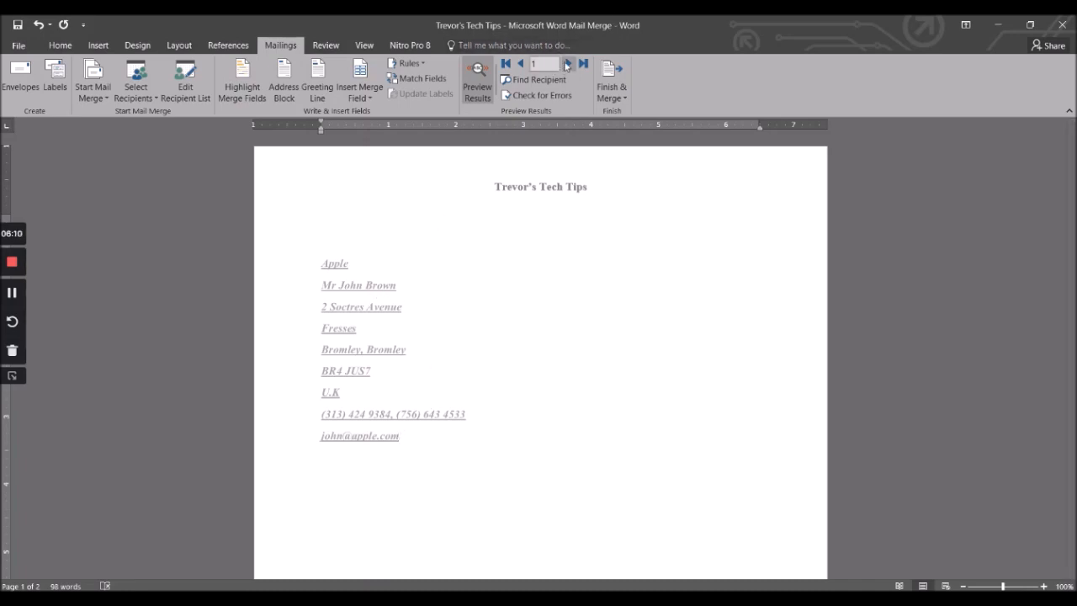
Preview the merge for the following recipients, return to record 1, and review the rest of the page
{"action": "left_click", "coordinate": [567, 64]}
{"action": "left_click", "coordinate": [568, 64]}
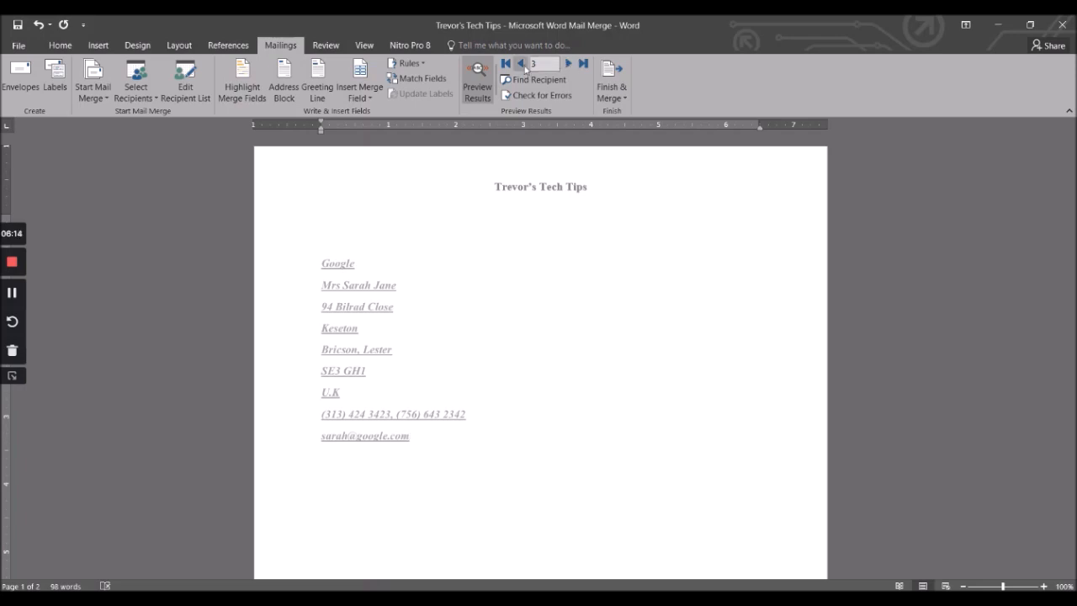
{"action": "left_click", "coordinate": [521, 64]}
{"action": "left_click", "coordinate": [522, 64]}
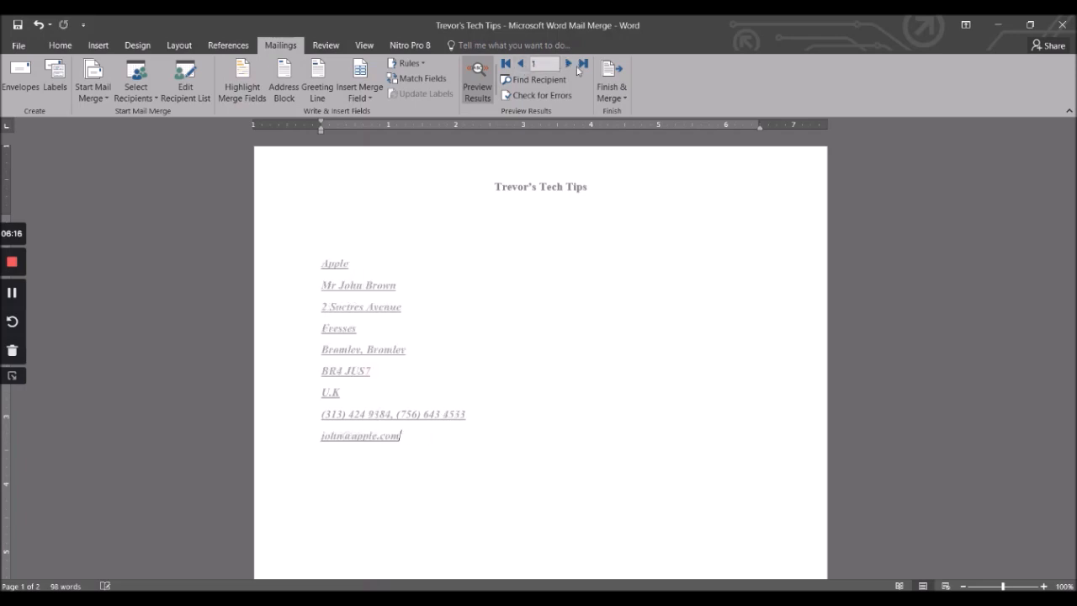
{"action": "left_click", "coordinate": [569, 65]}
{"action": "left_click", "coordinate": [522, 64]}
{"action": "scroll", "coordinate": [570, 228], "scroll_direction": "down", "scroll_amount": 12}
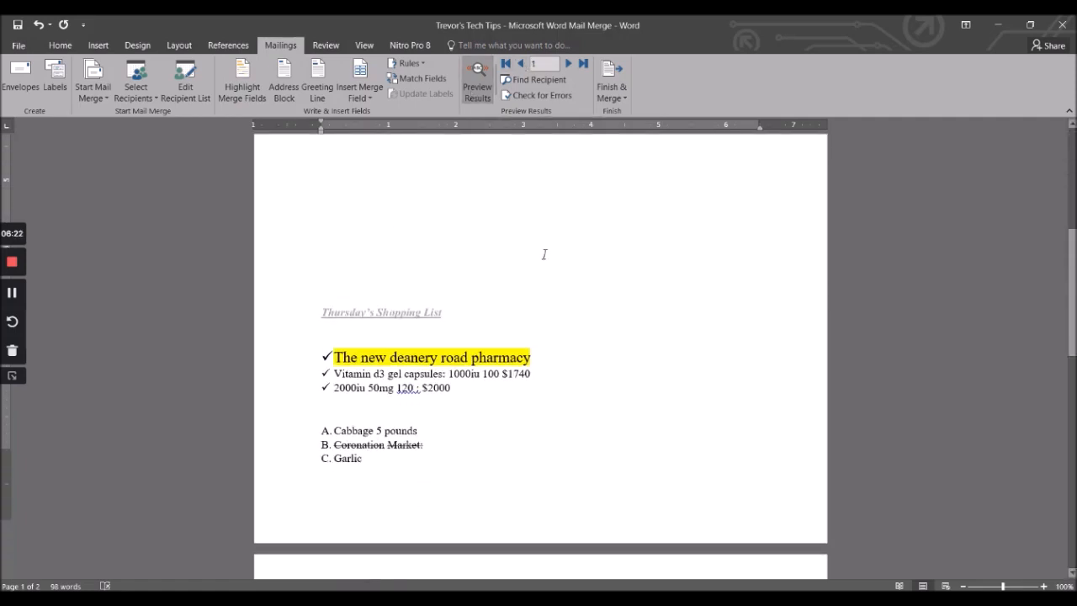
Insert blank lines above the "Thursday's Shopping List" heading until it starts on the second page
{"action": "scroll", "coordinate": [417, 348], "scroll_direction": "up", "scroll_amount": 5}
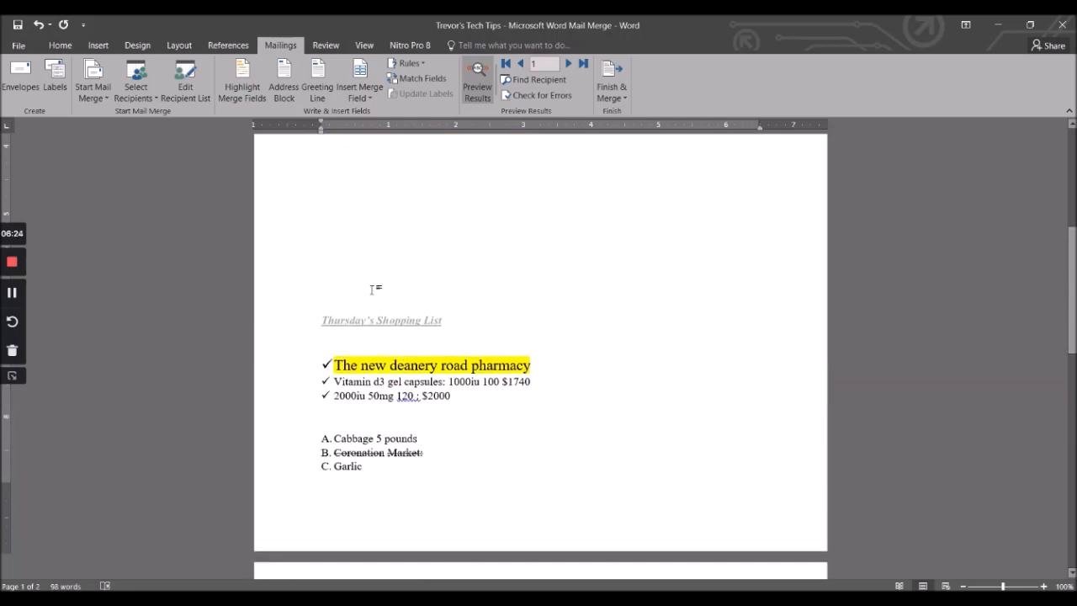
{"action": "scroll", "coordinate": [371, 289], "scroll_direction": "down", "scroll_amount": 3}
{"action": "scroll", "coordinate": [540, 280], "scroll_direction": "up", "scroll_amount": 5}
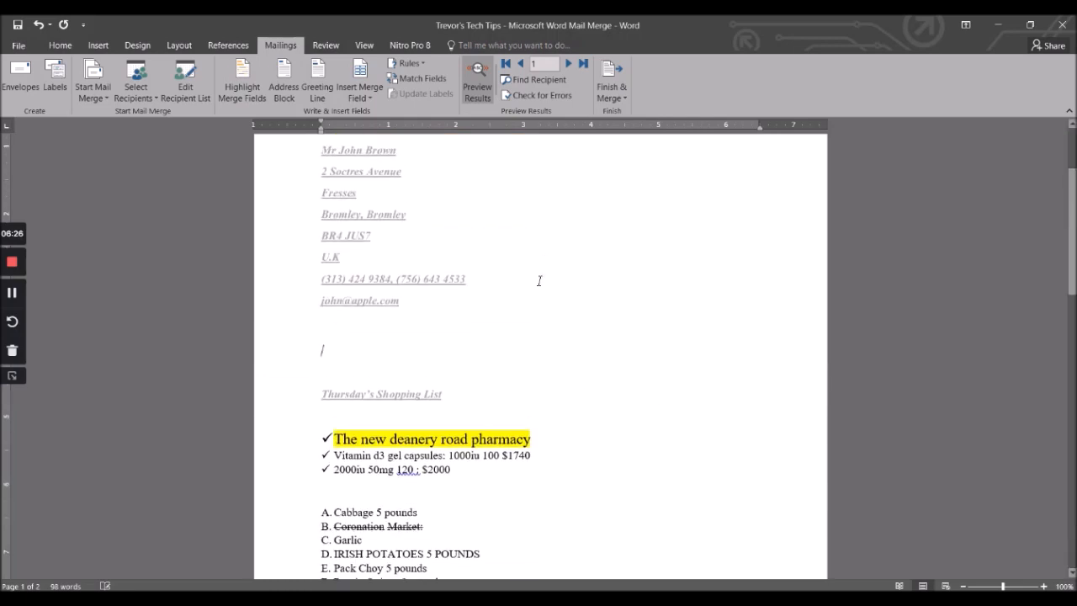
{"action": "scroll", "coordinate": [519, 293], "scroll_direction": "down", "scroll_amount": 8}
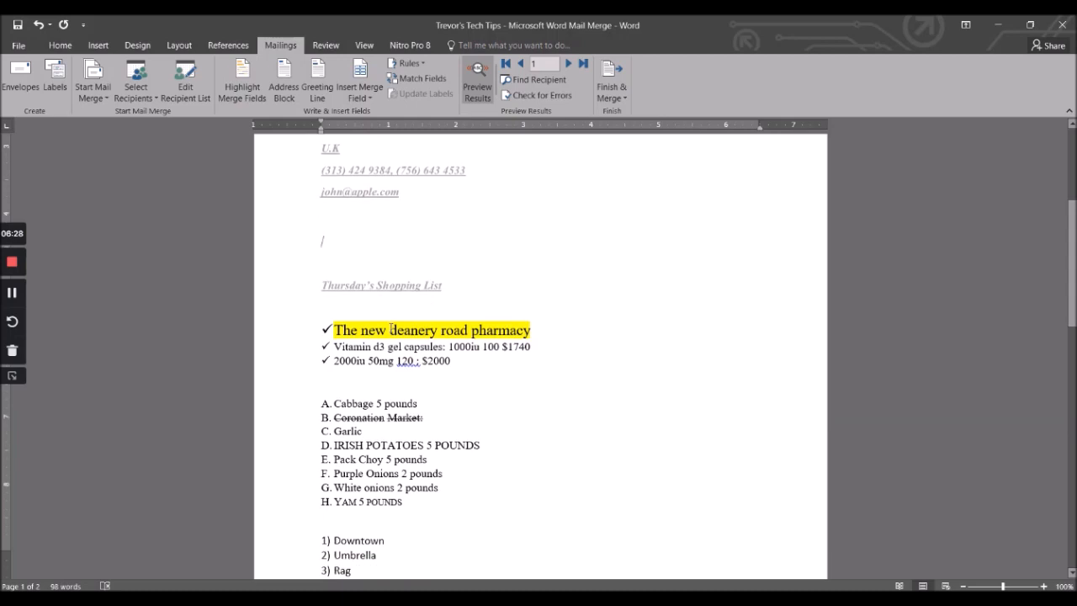
{"action": "scroll", "coordinate": [382, 353], "scroll_direction": "down", "scroll_amount": 6}
{"action": "scroll", "coordinate": [379, 337], "scroll_direction": "up", "scroll_amount": 12}
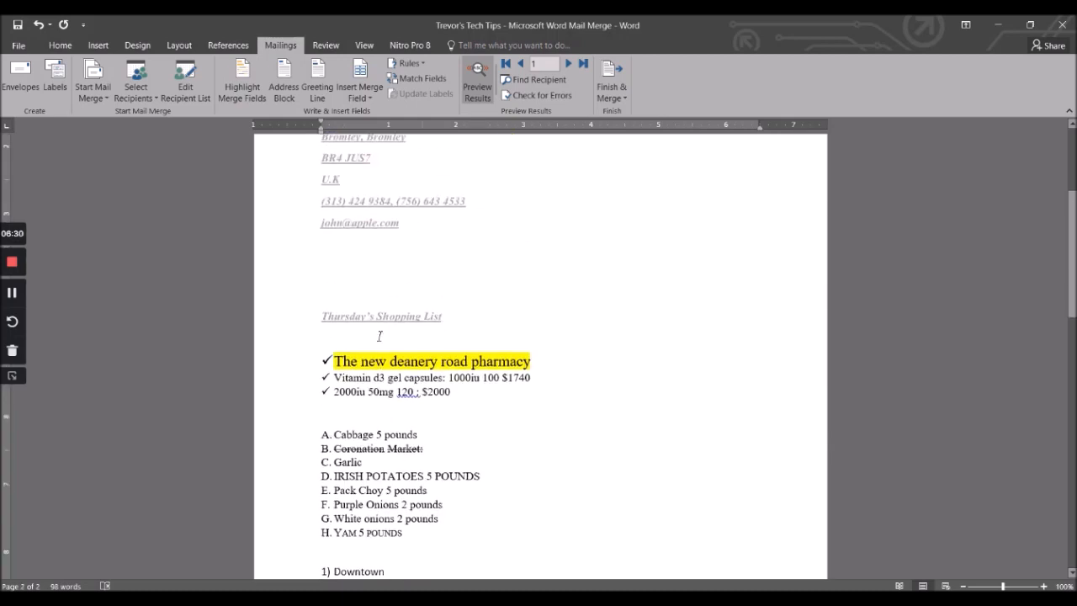
{"action": "key", "text": "Return"}
{"action": "key", "text": "Return"}
{"action": "key", "text": "Return"}
{"action": "key", "text": "Return"}
{"action": "key", "text": "Return"}
{"action": "key", "text": "Return"}
{"action": "key", "text": "Return"}
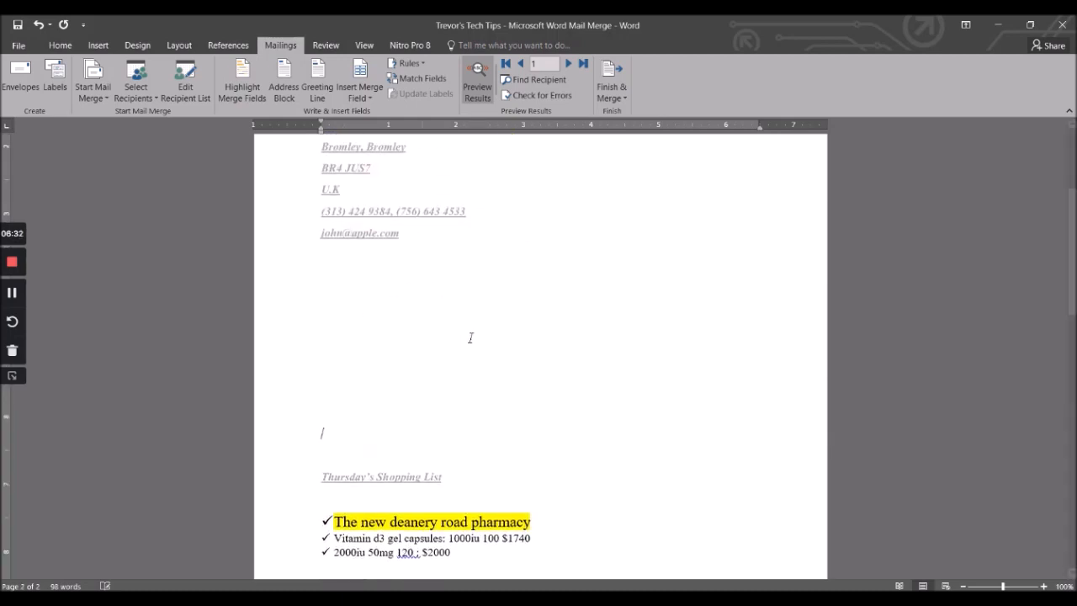
{"action": "scroll", "coordinate": [472, 337], "scroll_direction": "down", "scroll_amount": 4}
{"action": "key", "text": "Return"}
{"action": "key", "text": "Return"}
{"action": "key", "text": "Return"}
{"action": "key", "text": "Return"}
{"action": "key", "text": "Return"}
{"action": "key", "text": "Return"}
{"action": "key", "text": "Return"}
{"action": "key", "text": "Return"}
{"action": "key", "text": "Return"}
{"action": "key", "text": "Return"}
{"action": "key", "text": "Return"}
{"action": "key", "text": "Return"}
{"action": "key", "text": "Return"}
{"action": "key", "text": "Return"}
{"action": "key", "text": "Return"}
{"action": "key", "text": "Return"}
{"action": "key", "text": "Return"}
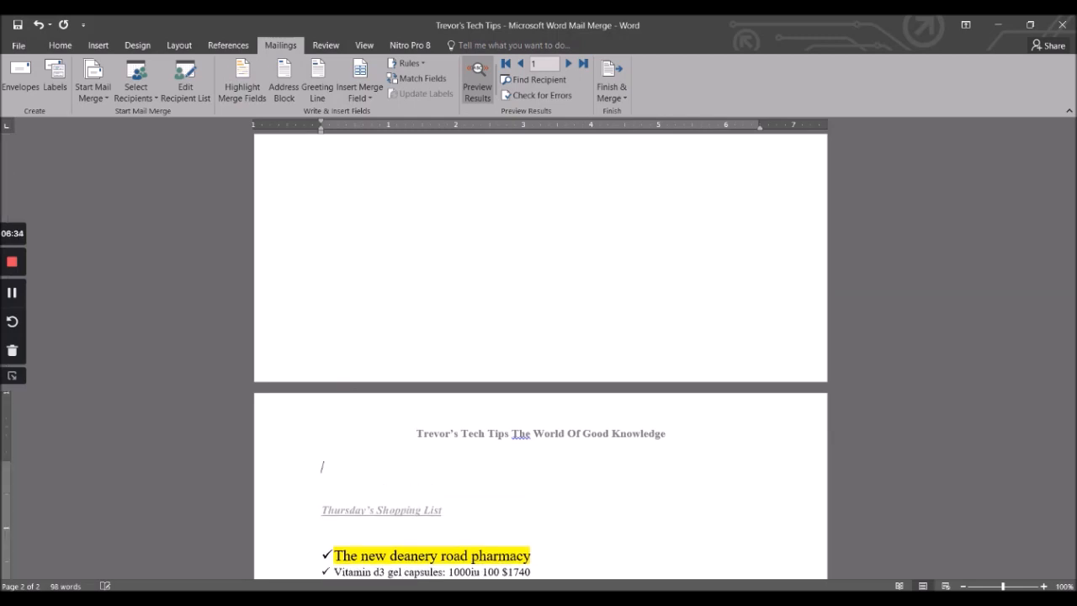
Examine the address block on page 1 and the shopping list on page 2, and return to the document's start
{"action": "scroll", "coordinate": [530, 328], "scroll_direction": "up", "scroll_amount": 10}
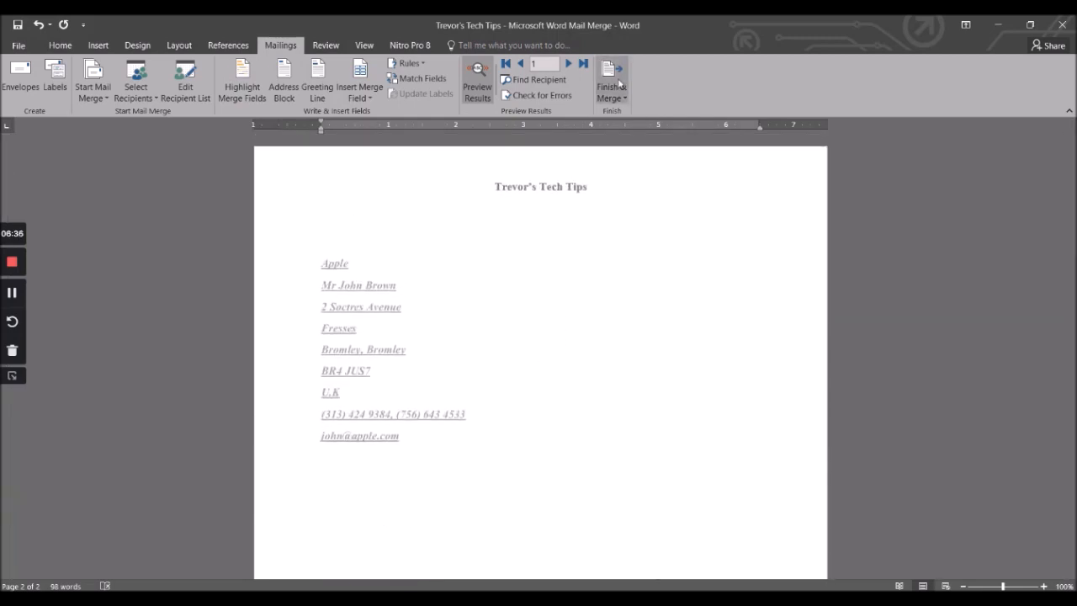
{"action": "left_click", "coordinate": [406, 443]}
{"action": "left_click_drag", "start_coordinate": [318, 246], "coordinate": [406, 320]}
{"action": "left_click", "coordinate": [501, 401]}
{"action": "left_click_drag", "start_coordinate": [322, 463], "coordinate": [367, 364]}
{"action": "scroll", "coordinate": [530, 376], "scroll_direction": "down", "scroll_amount": 10}
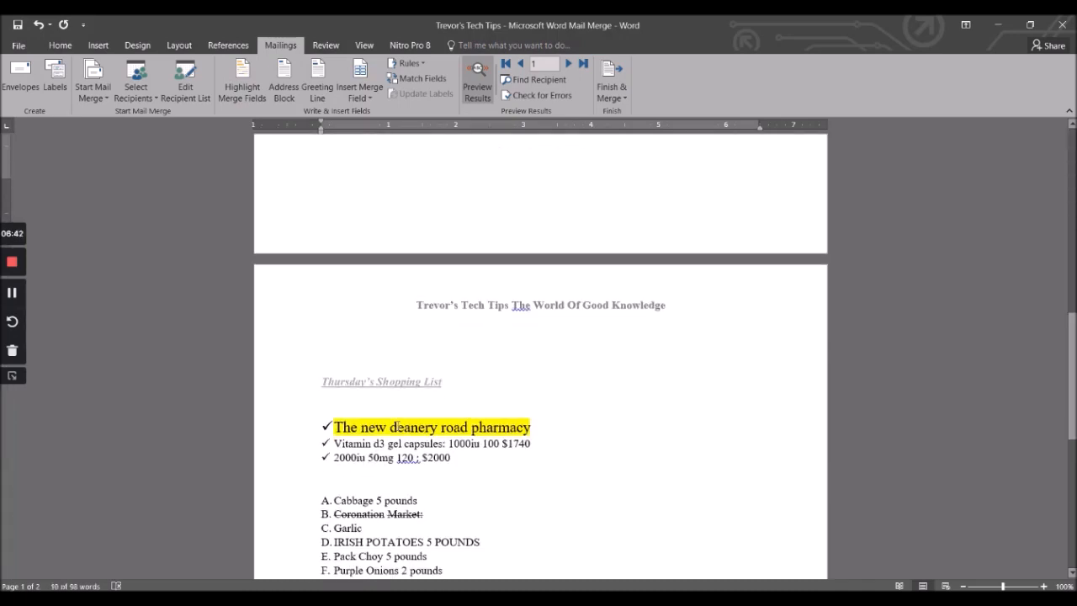
{"action": "left_click", "coordinate": [527, 304]}
{"action": "scroll", "coordinate": [608, 371], "scroll_direction": "up", "scroll_amount": 20}
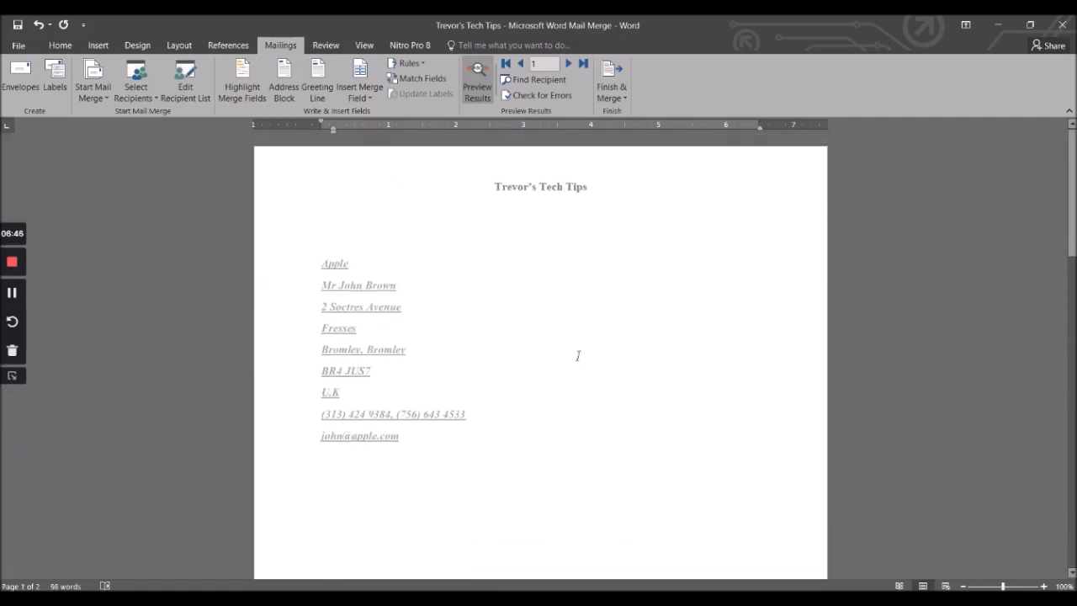
Finish the merge by creating a new document of individual letters for all records
{"action": "left_click", "coordinate": [611, 75]}
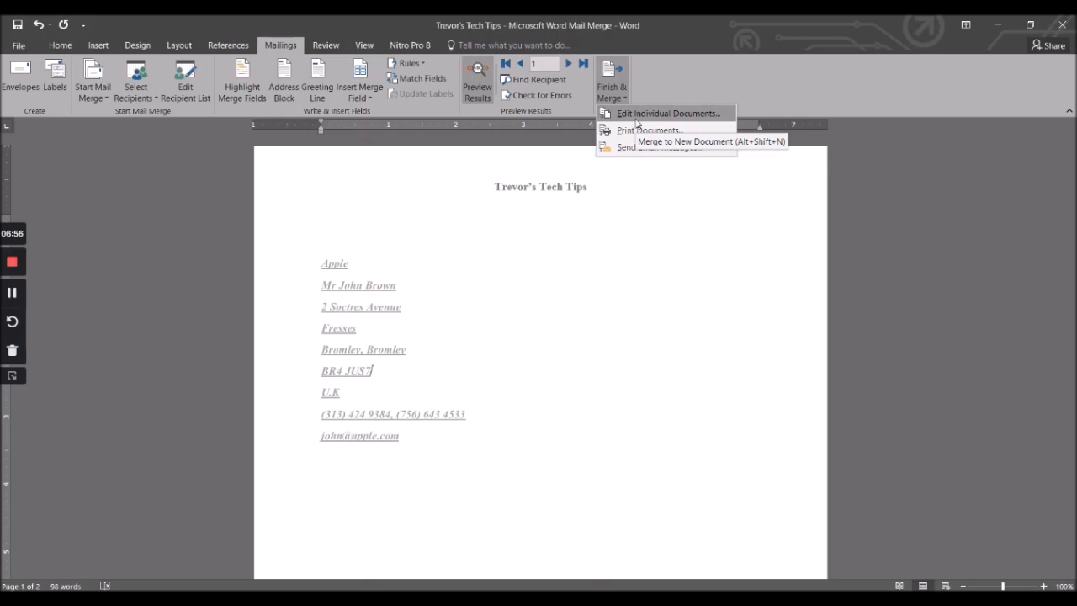
{"action": "left_click", "coordinate": [639, 117]}
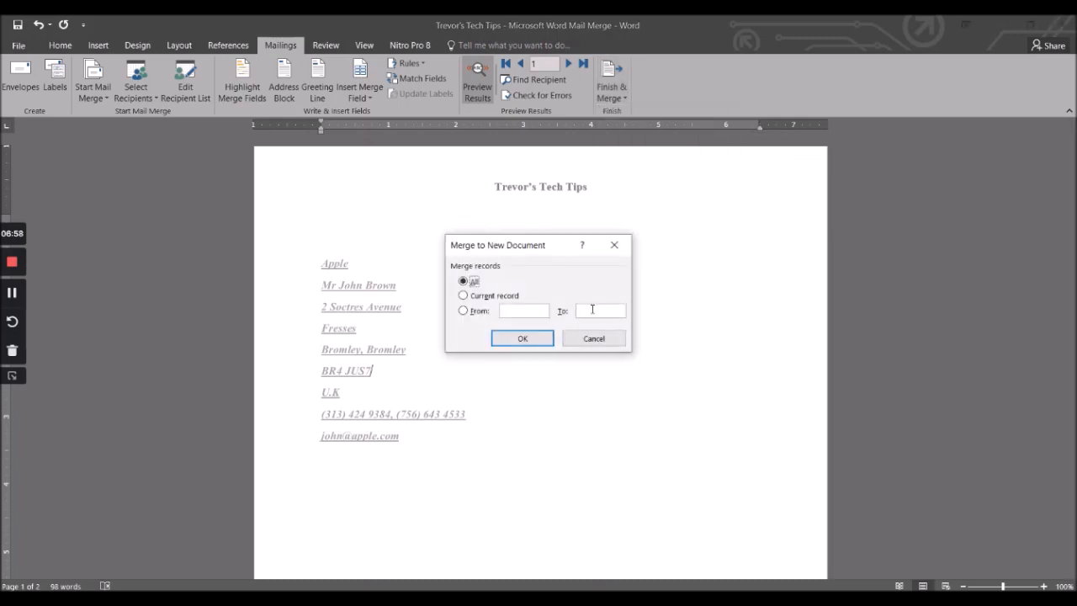
{"action": "left_click", "coordinate": [520, 335]}
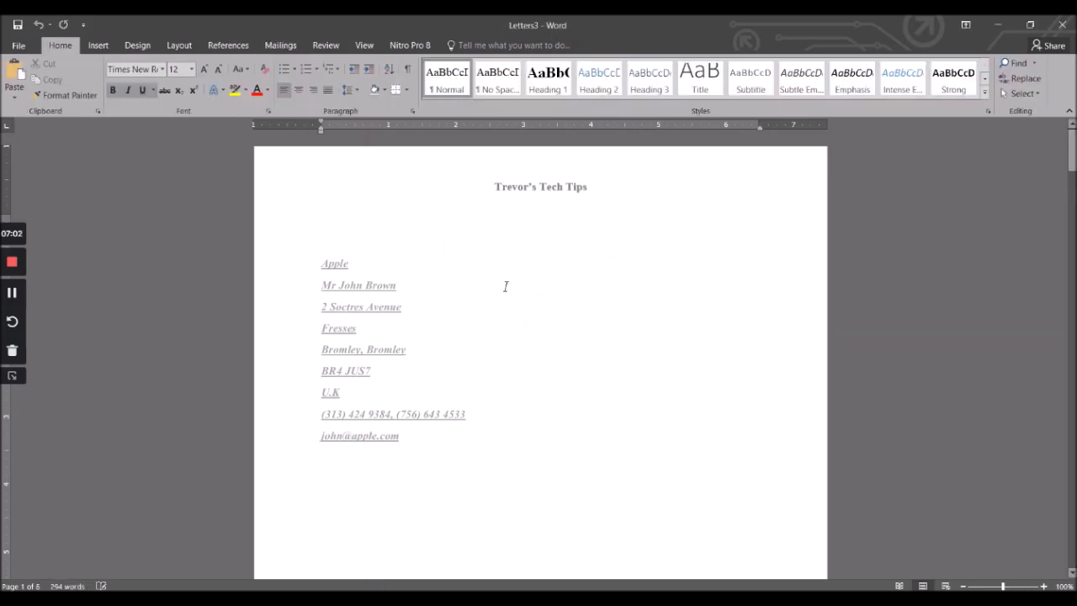
Review each recipient's address block and shopping list across the merged letters, and return to the first page
{"action": "scroll", "coordinate": [508, 281], "scroll_direction": "down", "scroll_amount": 4}
{"action": "scroll", "coordinate": [515, 271], "scroll_direction": "up", "scroll_amount": 4}
{"action": "left_click_drag", "start_coordinate": [414, 445], "coordinate": [323, 264]}
{"action": "left_click", "coordinate": [421, 351]}
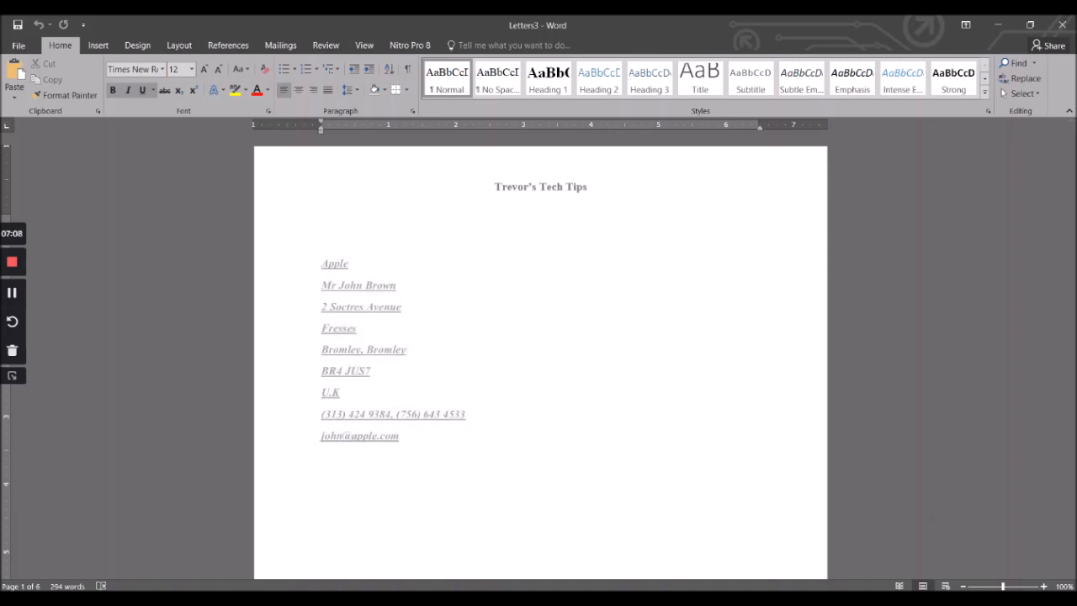
{"action": "scroll", "coordinate": [539, 310], "scroll_direction": "down", "scroll_amount": 20}
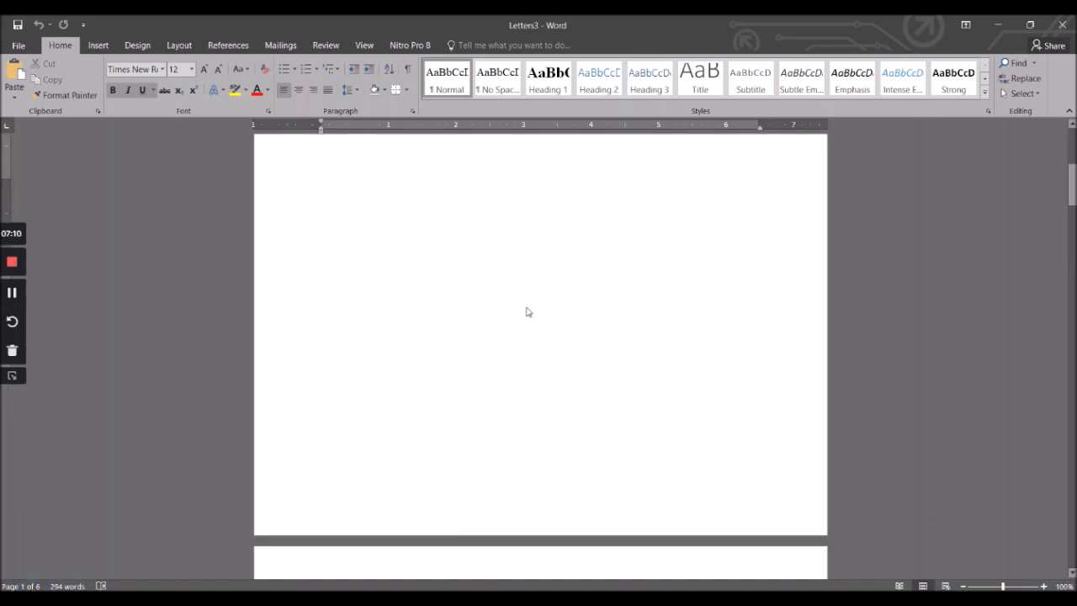
{"action": "scroll", "coordinate": [528, 310], "scroll_direction": "down", "scroll_amount": 7}
{"action": "scroll", "coordinate": [505, 300], "scroll_direction": "up", "scroll_amount": 3}
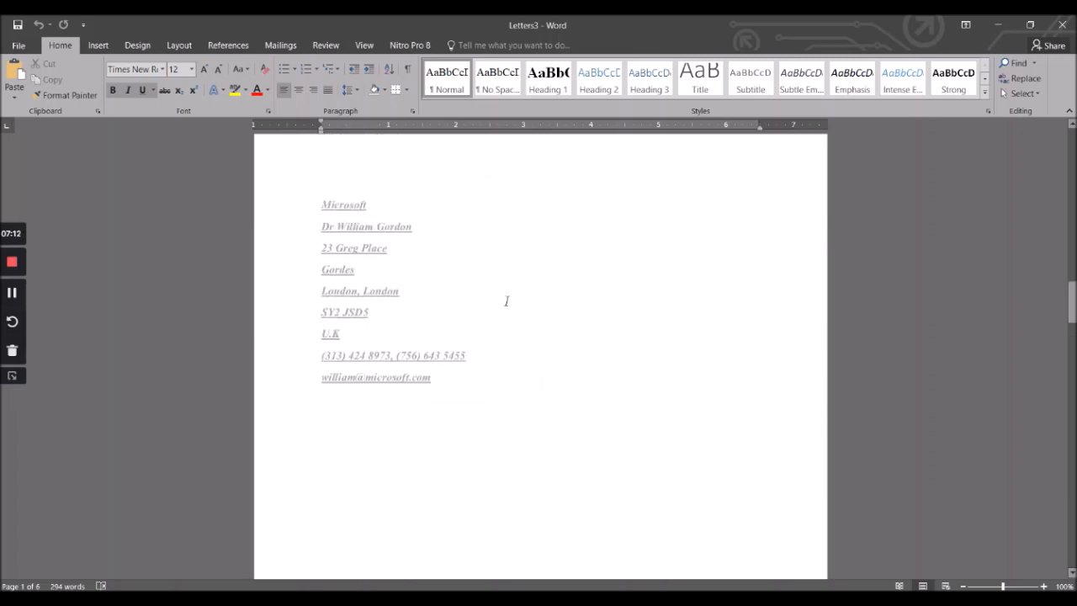
{"action": "scroll", "coordinate": [519, 301], "scroll_direction": "down", "scroll_amount": 5}
{"action": "scroll", "coordinate": [522, 299], "scroll_direction": "down", "scroll_amount": 20}
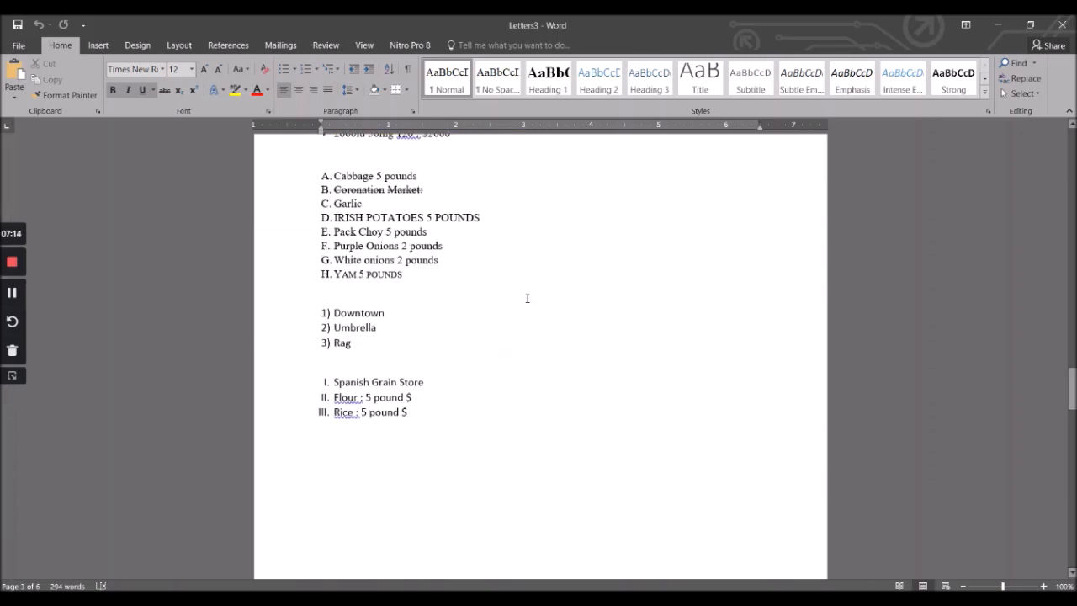
{"action": "scroll", "coordinate": [535, 293], "scroll_direction": "down", "scroll_amount": 4}
{"action": "scroll", "coordinate": [533, 290], "scroll_direction": "up", "scroll_amount": 3}
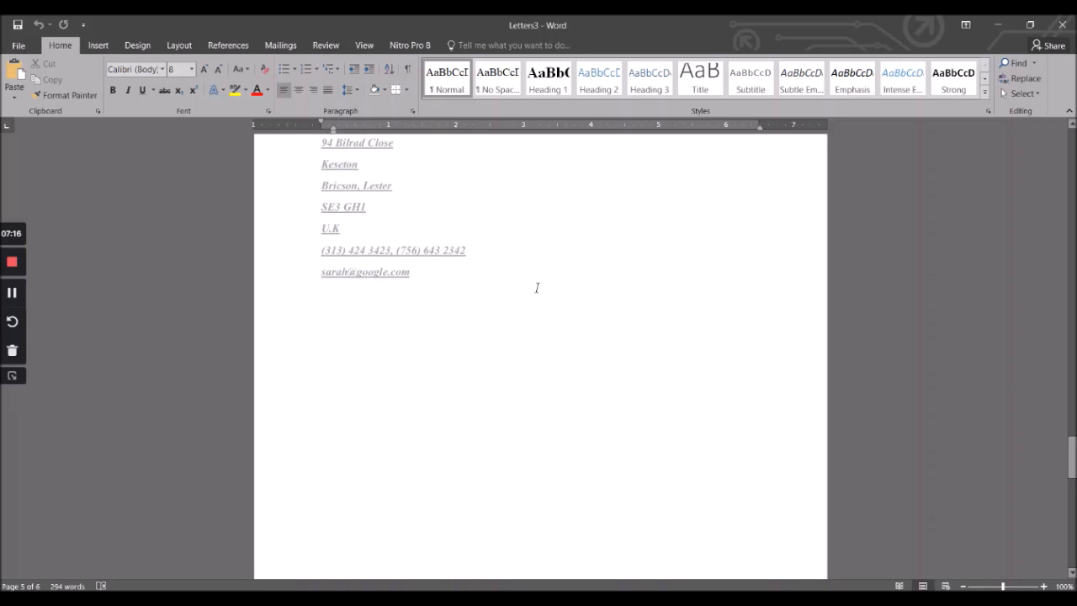
{"action": "left_click", "coordinate": [537, 289]}
{"action": "scroll", "coordinate": [538, 275], "scroll_direction": "down", "scroll_amount": 5}
{"action": "scroll", "coordinate": [533, 272], "scroll_direction": "down", "scroll_amount": 6}
{"action": "scroll", "coordinate": [875, 255], "scroll_direction": "up", "scroll_amount": 4}
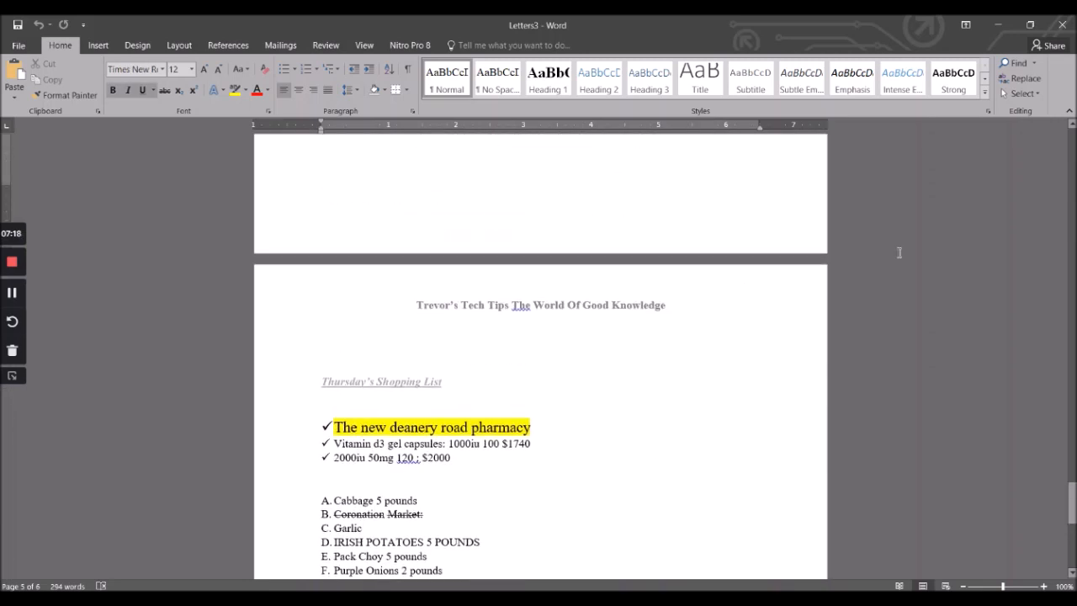
{"action": "left_click_drag", "start_coordinate": [1071, 492], "coordinate": [1066, 133]}
{"action": "left_click", "coordinate": [519, 289]}
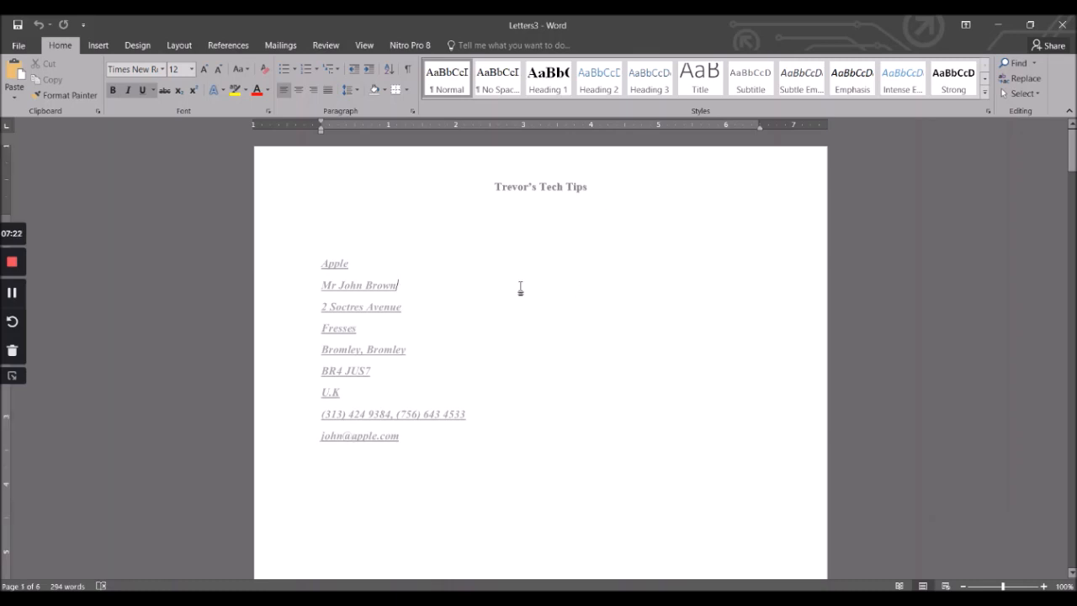
{"action": "left_click", "coordinate": [286, 48]}
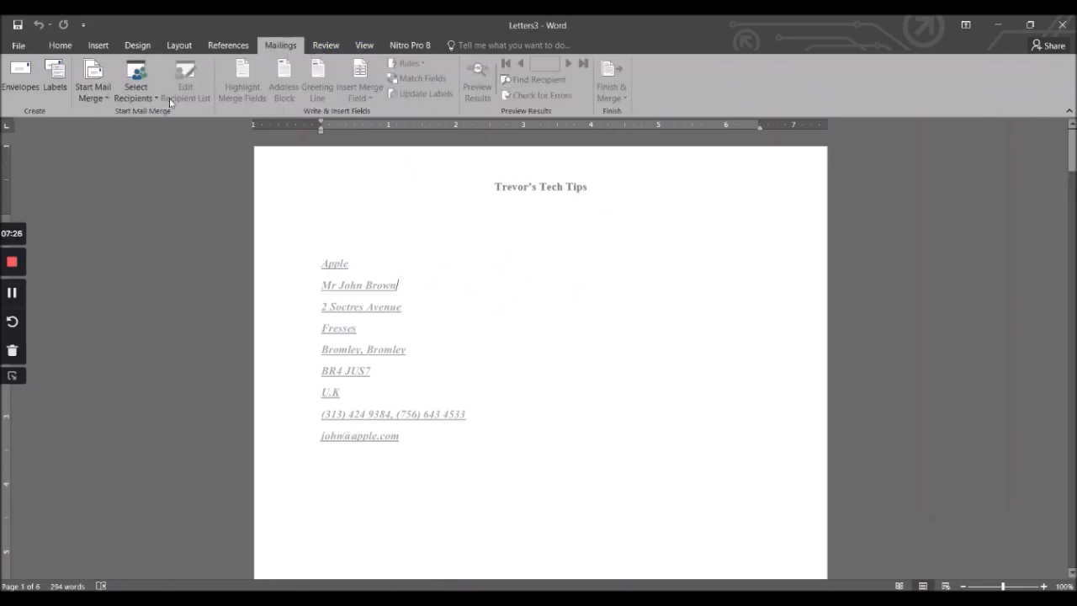
{"action": "left_click", "coordinate": [136, 92]}
{"action": "left_click", "coordinate": [173, 130]}
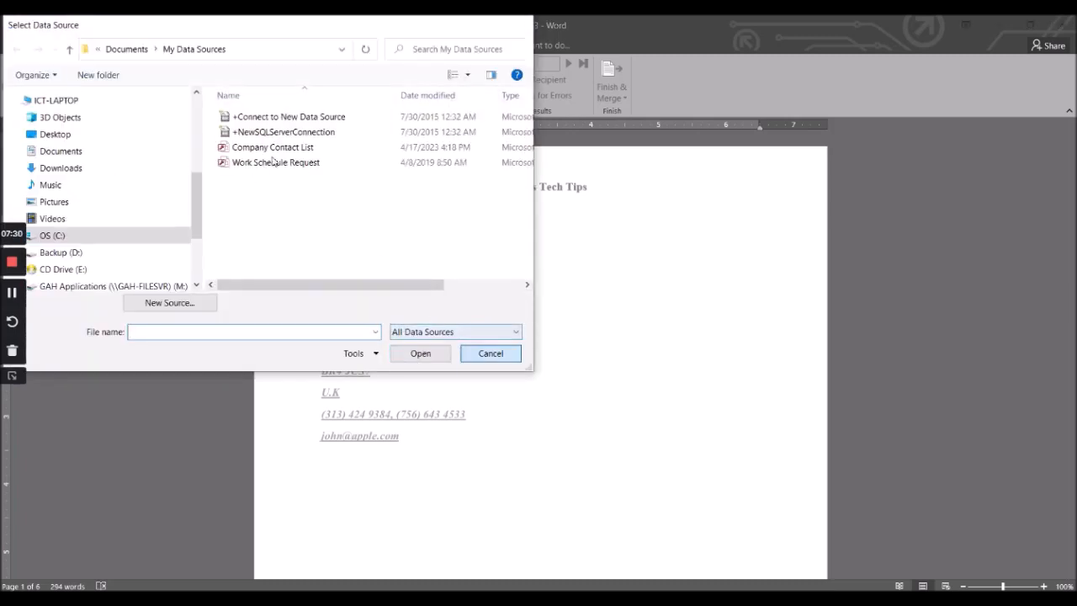
{"action": "left_click", "coordinate": [491, 354]}
{"action": "left_click", "coordinate": [137, 93]}
{"action": "left_click", "coordinate": [101, 103]}
{"action": "left_click", "coordinate": [136, 93]}
Attach the existing Company Contact List from My Data Sources as the merged document's recipient list
{"action": "left_click", "coordinate": [137, 93]}
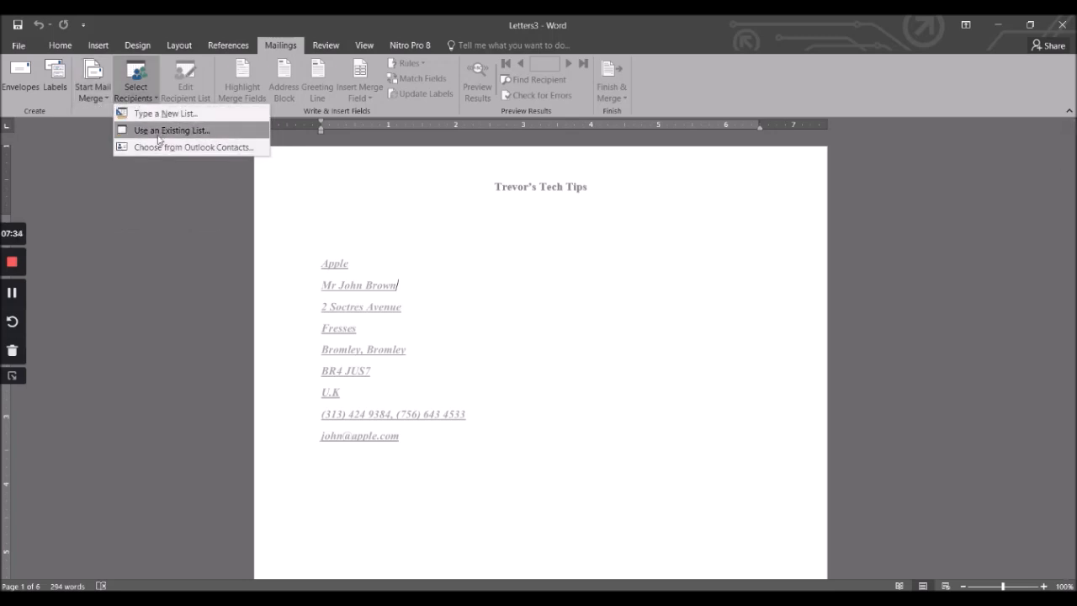
{"action": "left_click", "coordinate": [158, 135]}
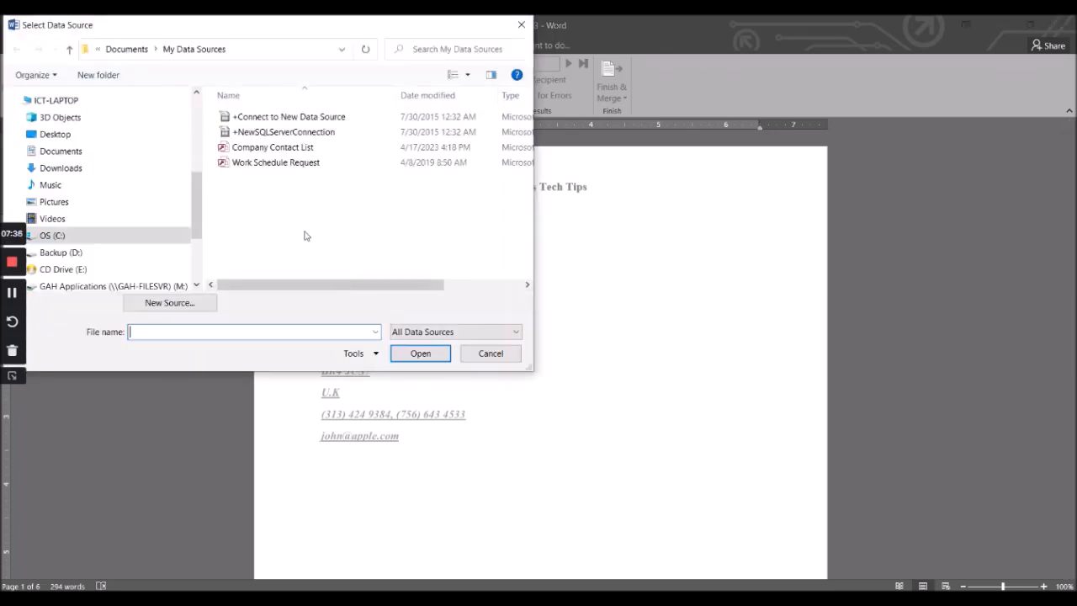
{"action": "left_click", "coordinate": [270, 149]}
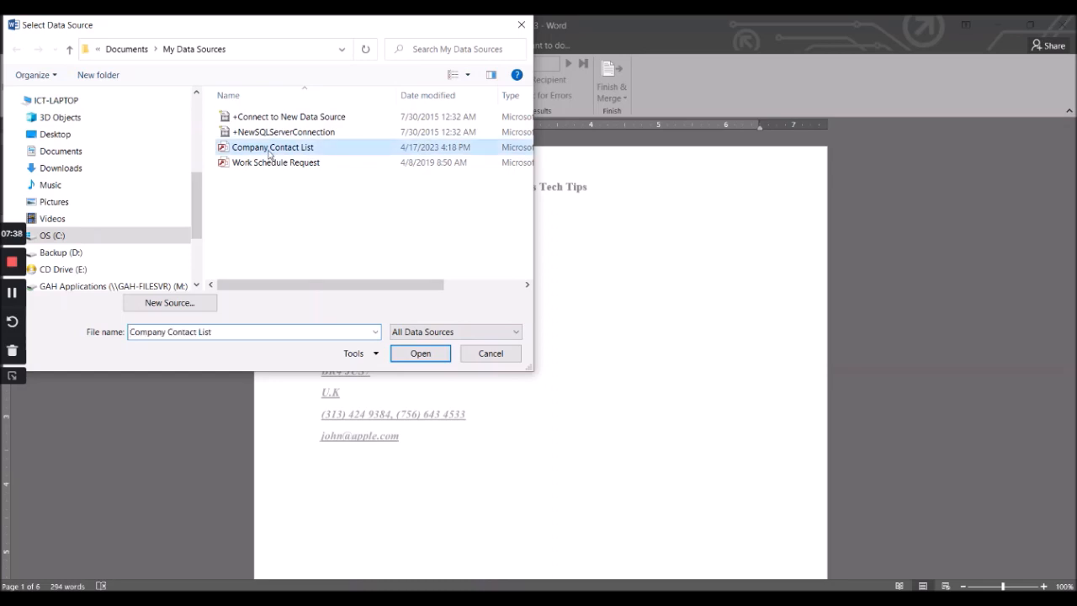
{"action": "left_click", "coordinate": [420, 353]}
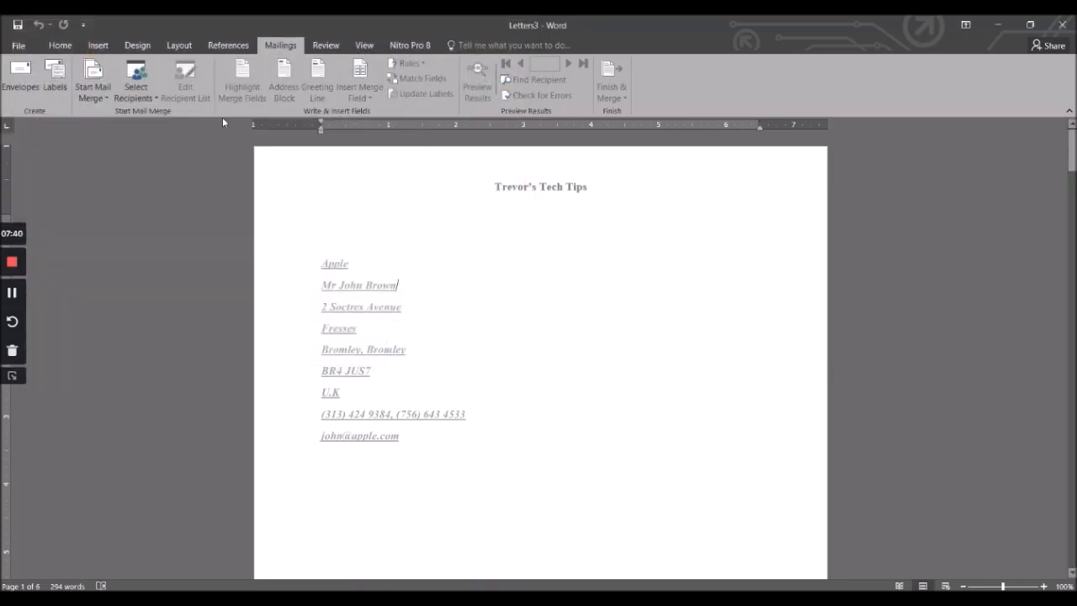
Open the mail merge recipient list and try to edit its Company Contact List.mdb data source
{"action": "left_click", "coordinate": [186, 89]}
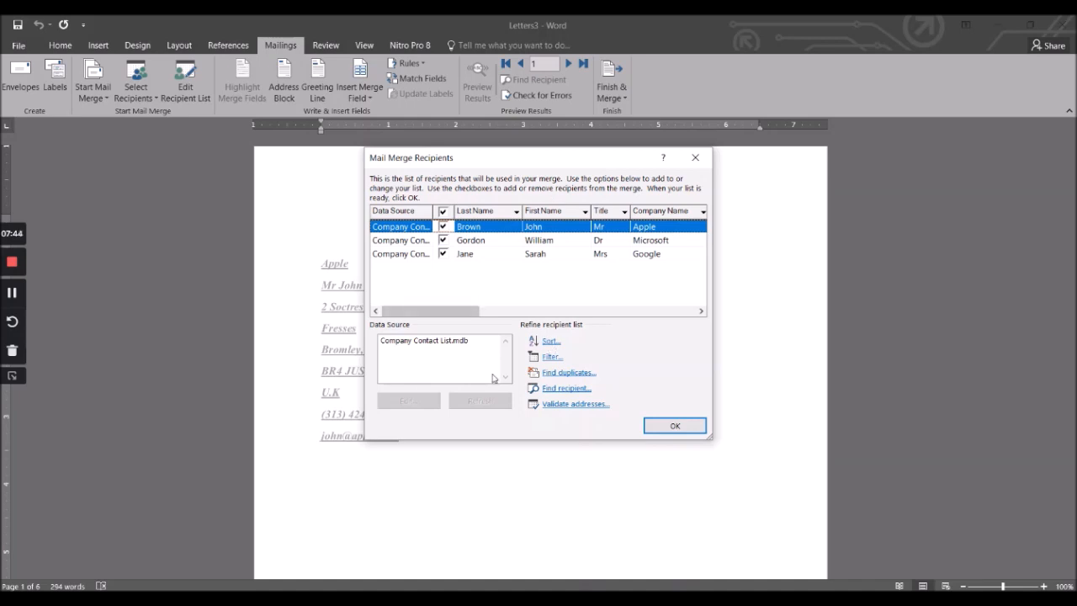
{"action": "left_click", "coordinate": [433, 341]}
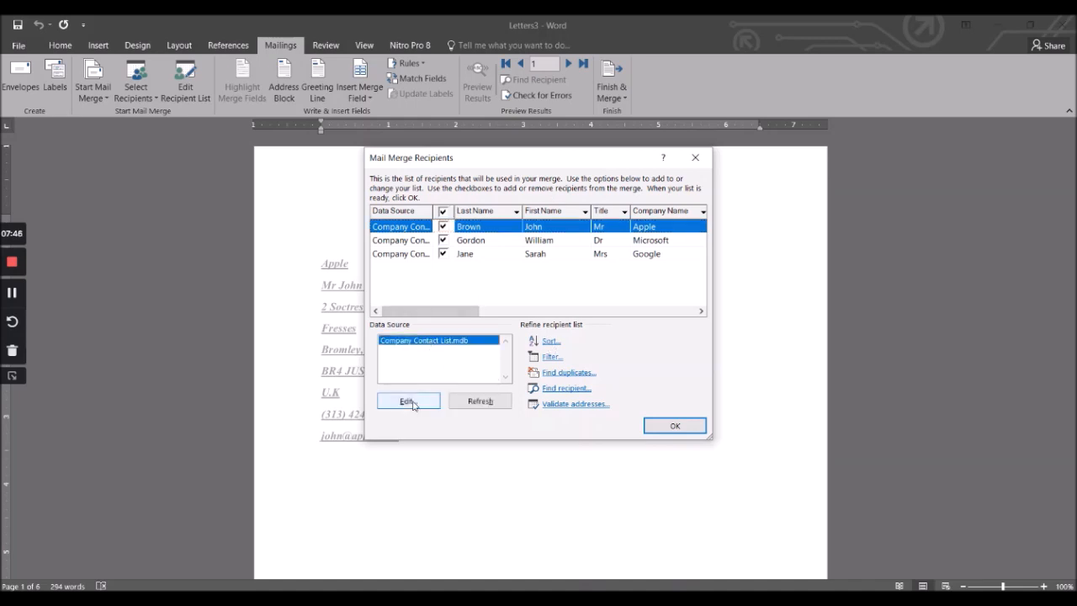
{"action": "left_click", "coordinate": [412, 402]}
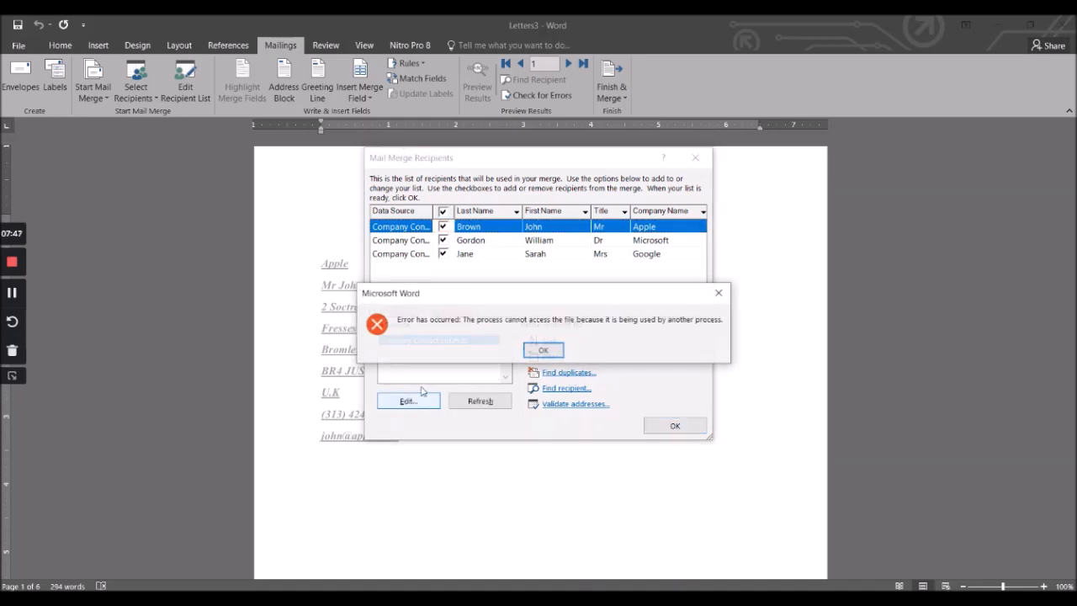
{"action": "left_click", "coordinate": [543, 352]}
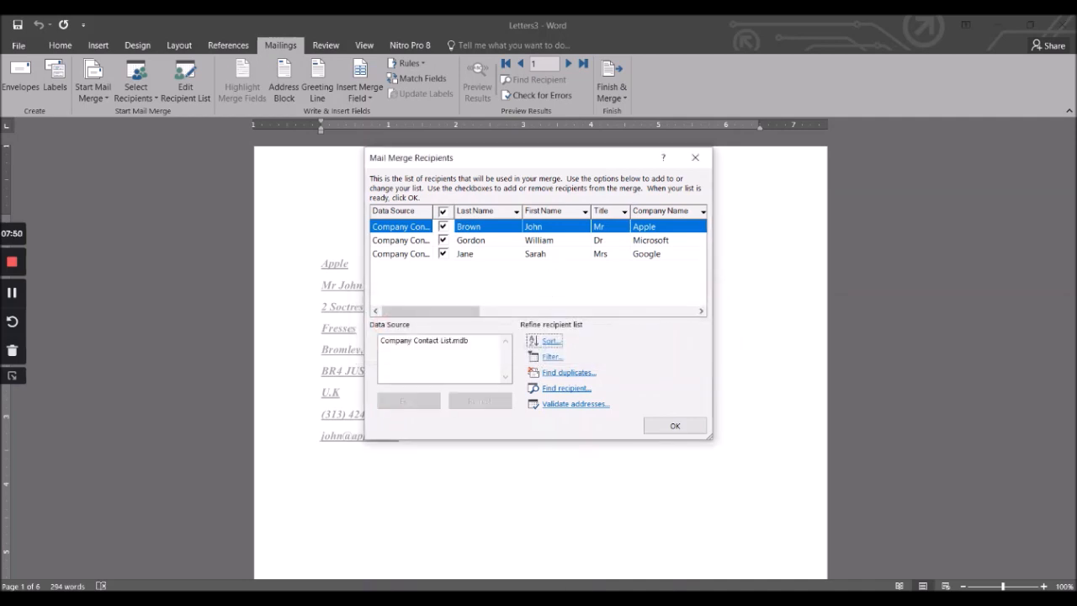
Enlarge the Mail Merge Recipients dialog to show more columns and try again to edit the data source
{"action": "left_click_drag", "start_coordinate": [514, 159], "coordinate": [384, 113]}
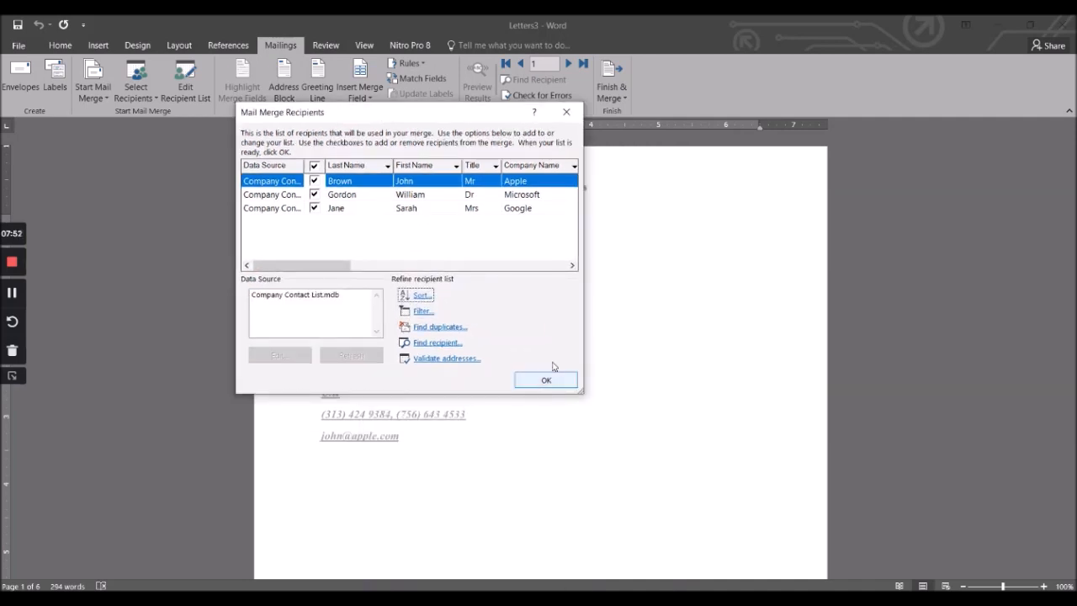
{"action": "left_click_drag", "start_coordinate": [580, 389], "coordinate": [810, 424]}
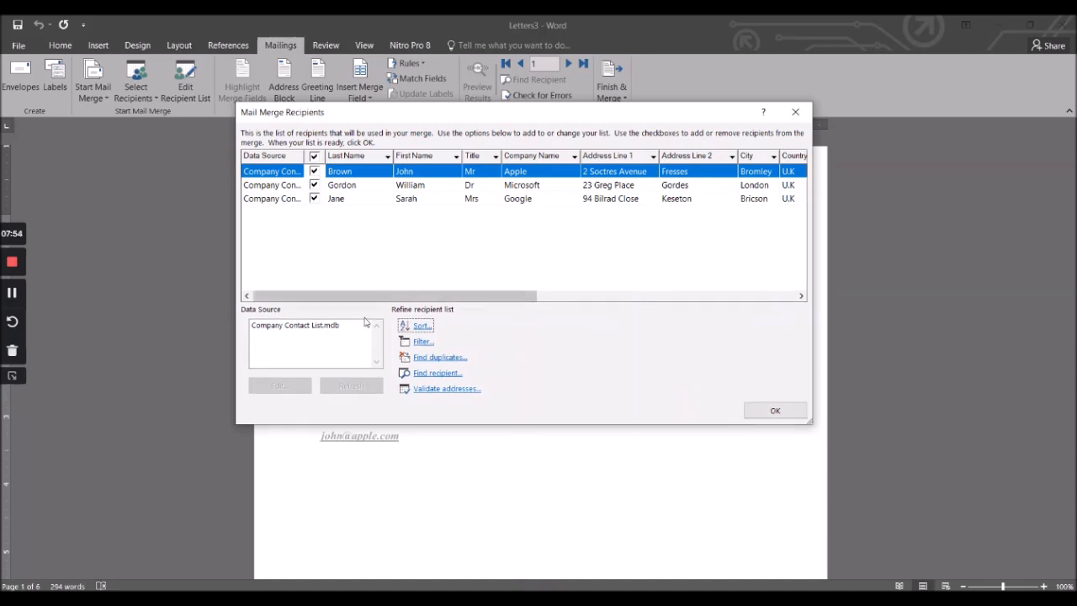
{"action": "left_click", "coordinate": [313, 326]}
{"action": "left_click", "coordinate": [280, 385]}
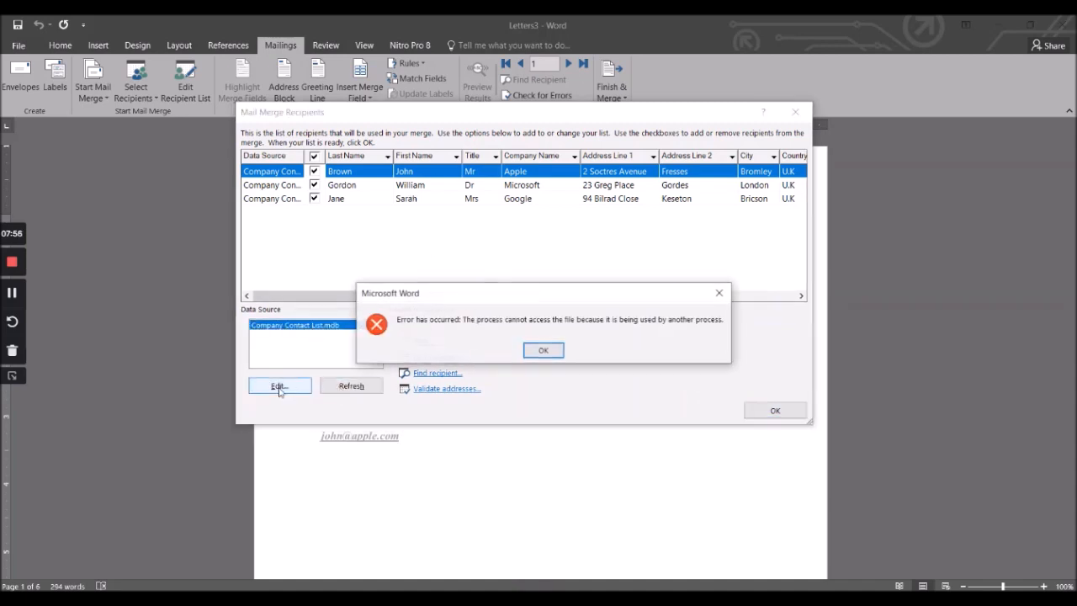
{"action": "left_click", "coordinate": [542, 351]}
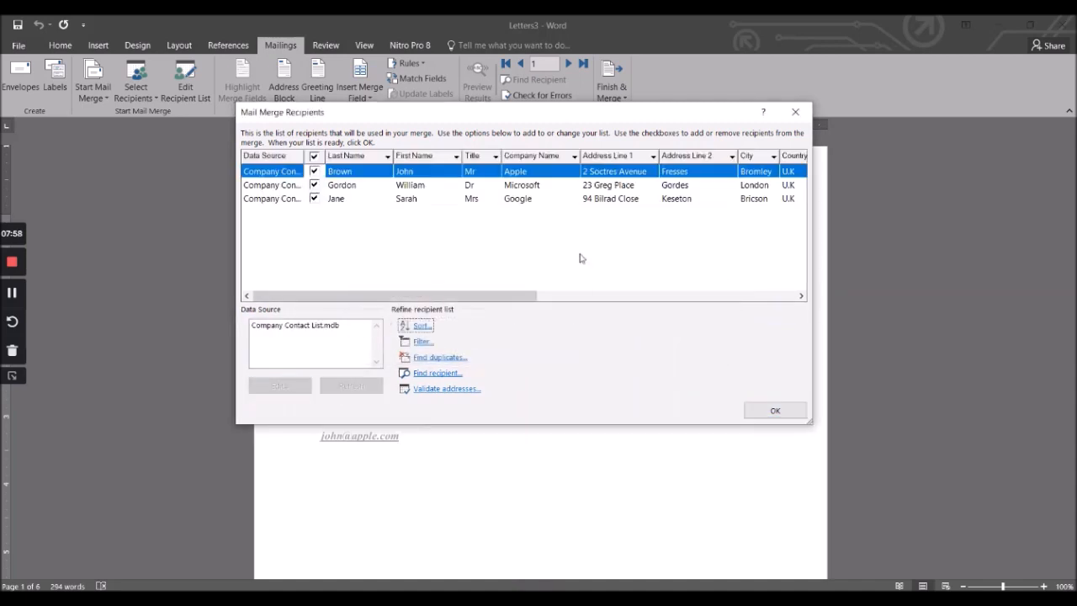
Adjust the recipient list's column widths, accept the list and move to merge record 2
{"action": "left_click_drag", "start_coordinate": [331, 155], "coordinate": [396, 155]}
{"action": "mouse_move", "coordinate": [306, 157]}
{"action": "left_mouse_down"}
{"action": "mouse_move", "coordinate": [371, 156]}
{"action": "mouse_move", "coordinate": [323, 157]}
{"action": "left_mouse_up"}
{"action": "left_click", "coordinate": [774, 410]}
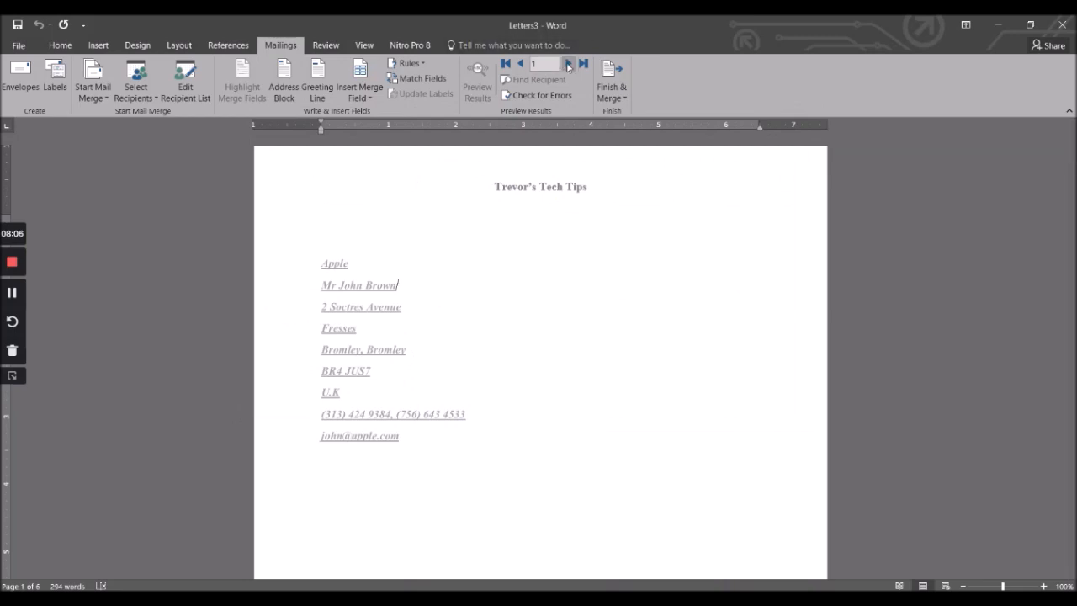
{"action": "left_click", "coordinate": [520, 64]}
{"action": "left_click", "coordinate": [568, 64]}
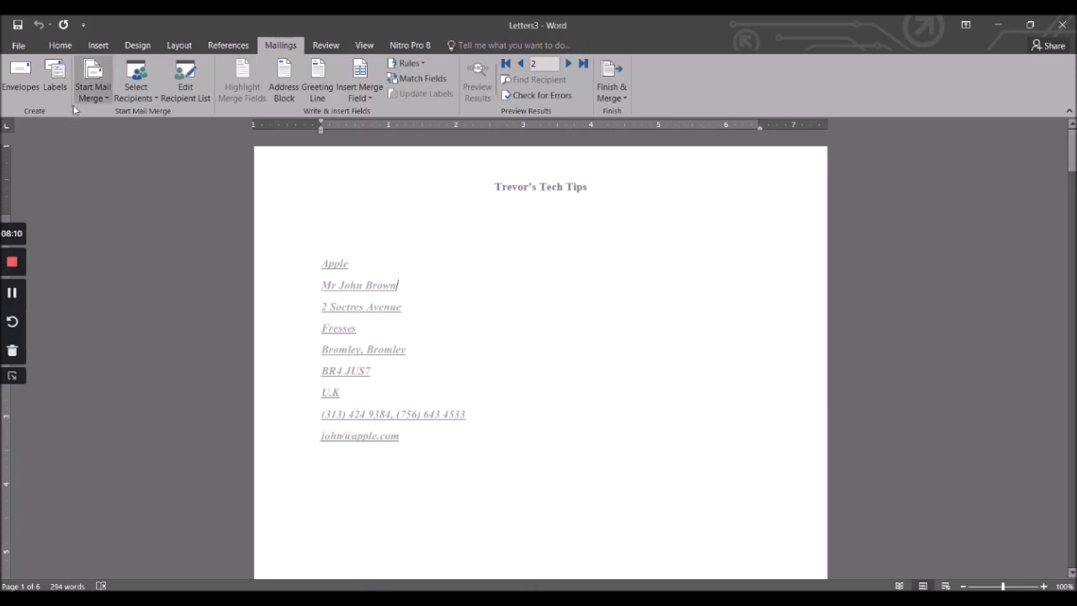
Review the mail merge recipient list, select its Company Contact List.mdb data source and accept the list
{"action": "left_click", "coordinate": [193, 101]}
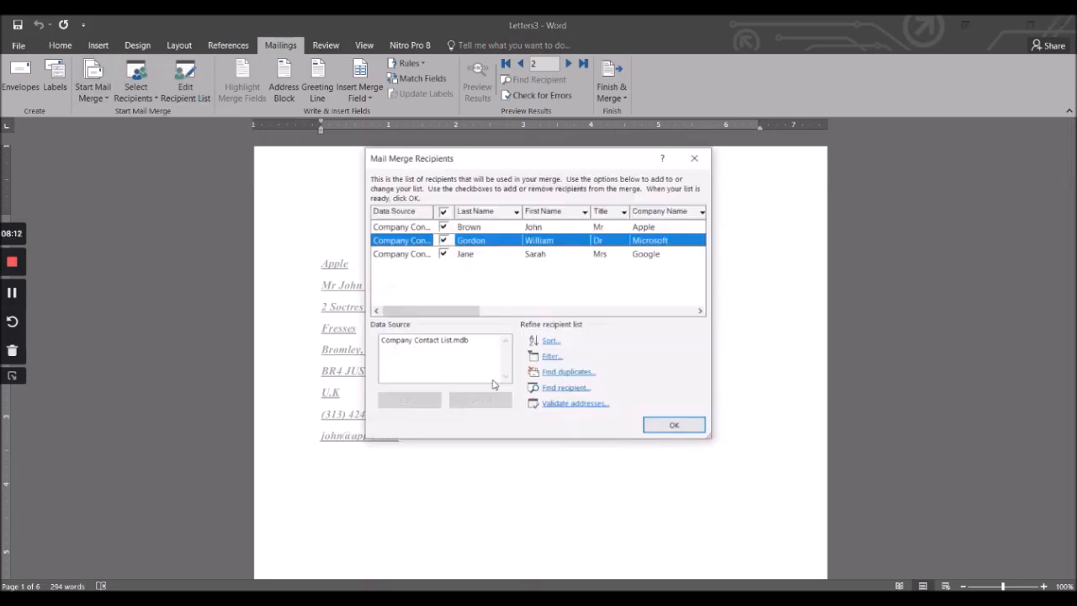
{"action": "left_click", "coordinate": [424, 347]}
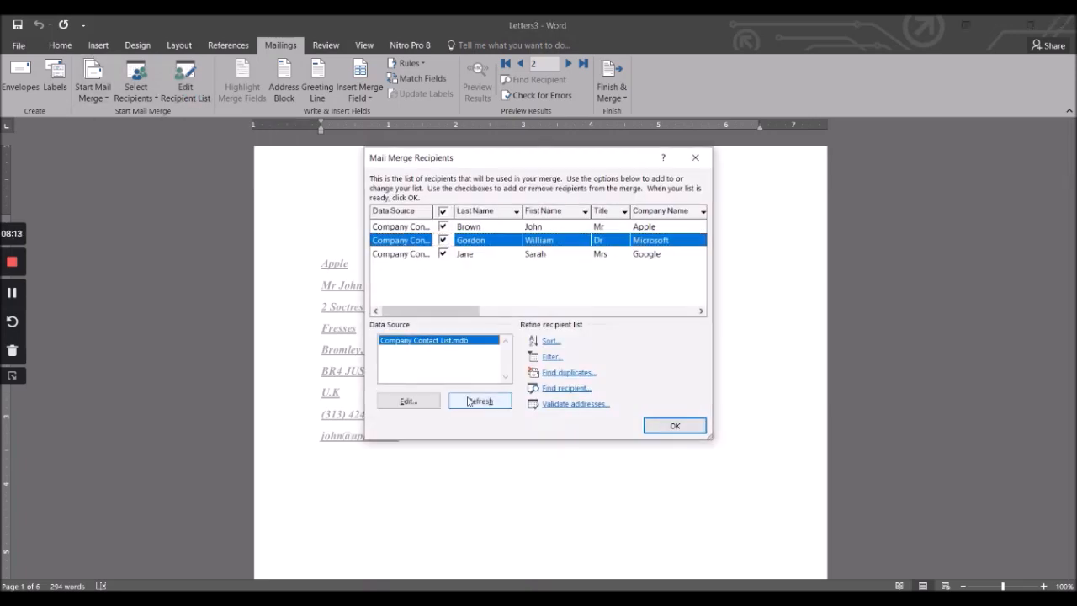
{"action": "left_click", "coordinate": [653, 428]}
Look through the existing recipient lists stored in My Data Sources without choosing one, checking the available recipient source options too
{"action": "left_click", "coordinate": [134, 93]}
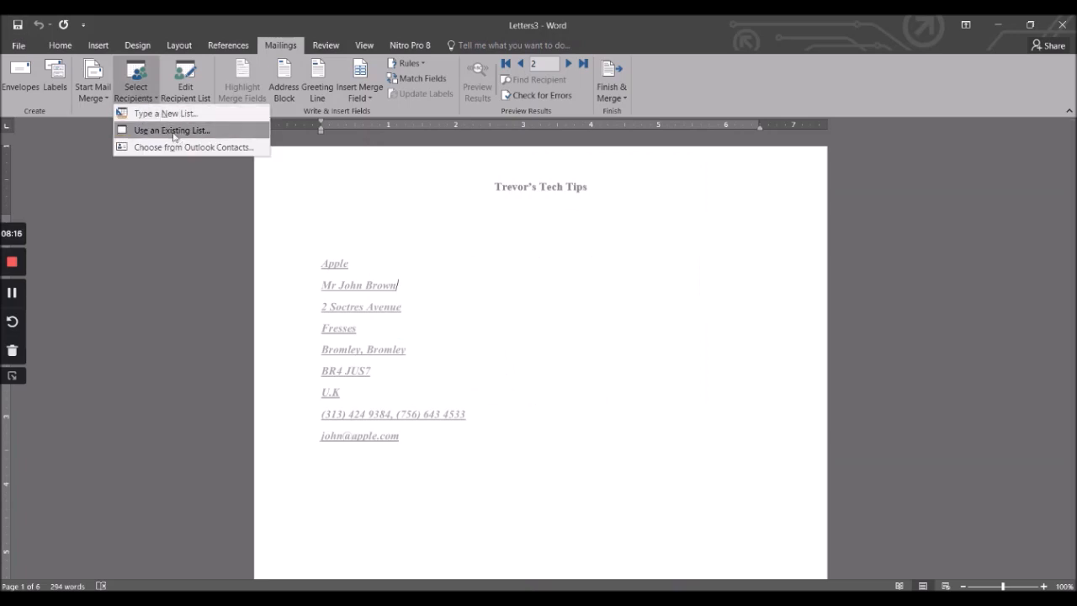
{"action": "left_click", "coordinate": [172, 130]}
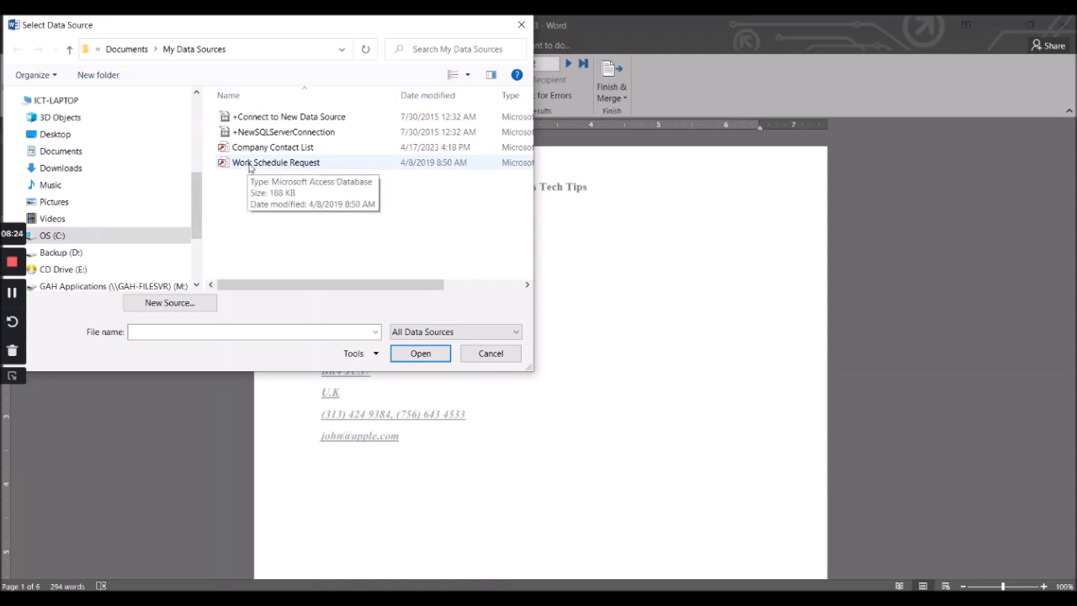
{"action": "left_click", "coordinate": [481, 360]}
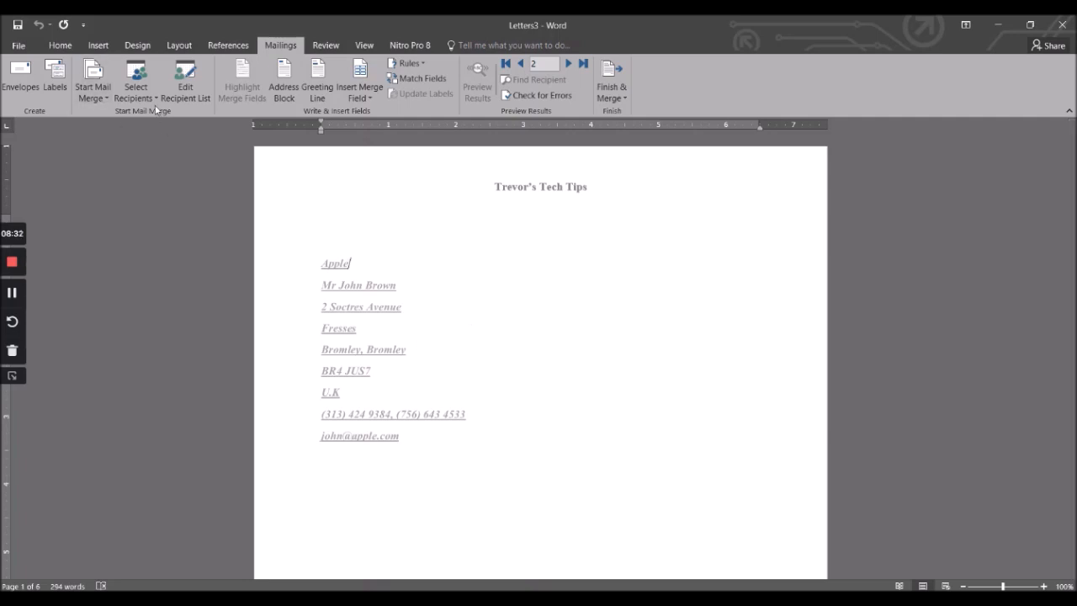
{"action": "left_click", "coordinate": [135, 93]}
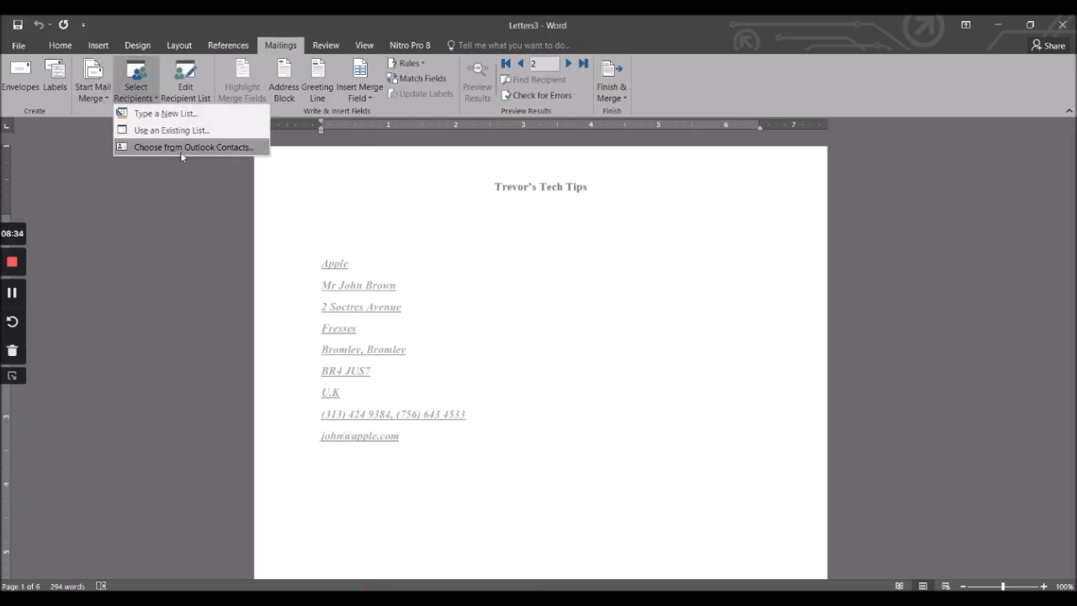
{"action": "left_click", "coordinate": [169, 131]}
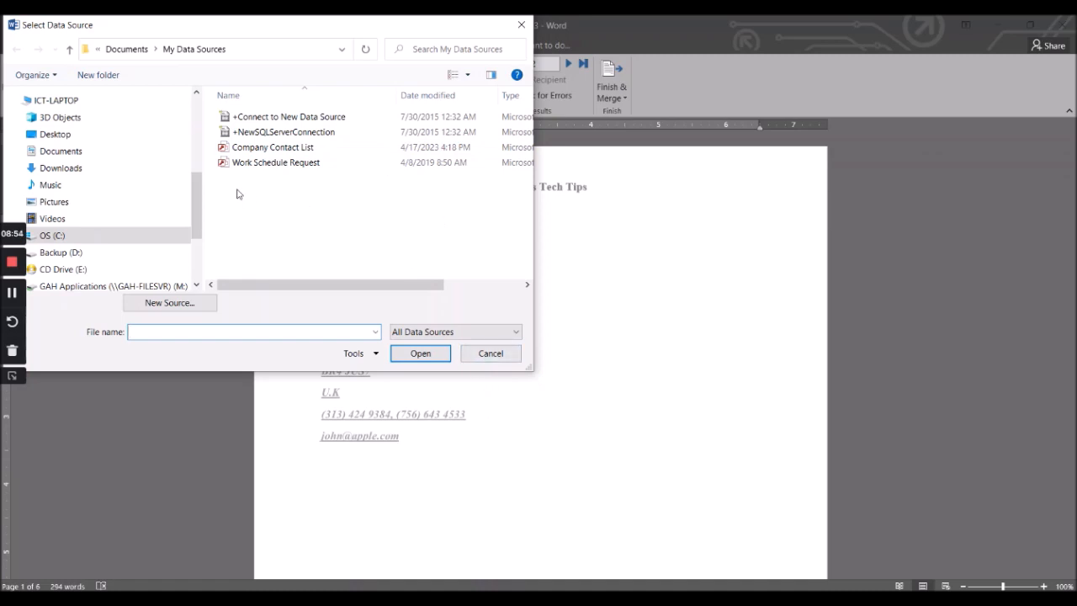
{"action": "left_click", "coordinate": [489, 357]}
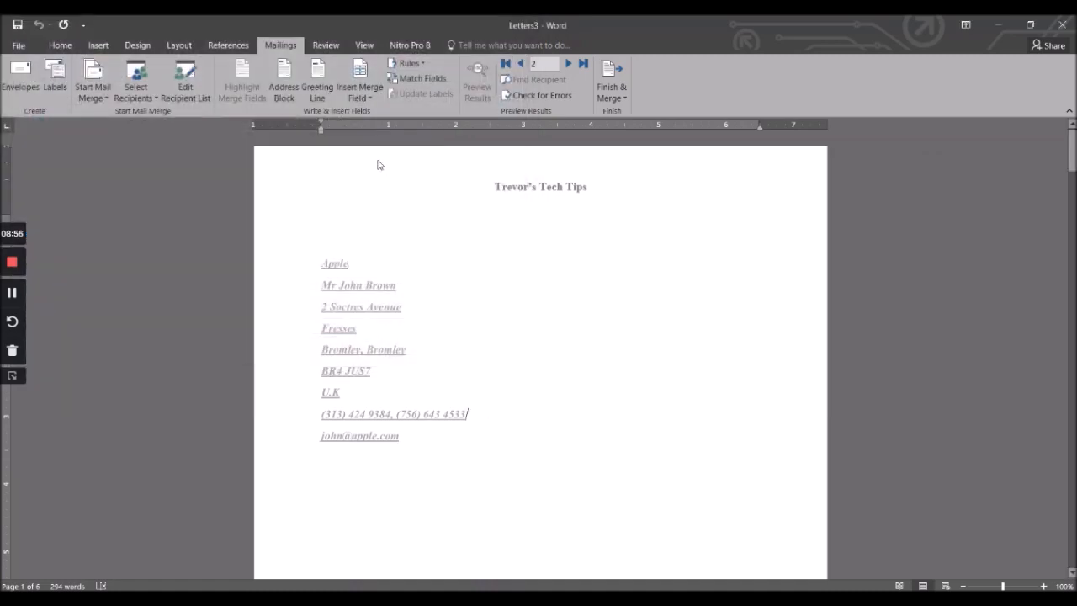